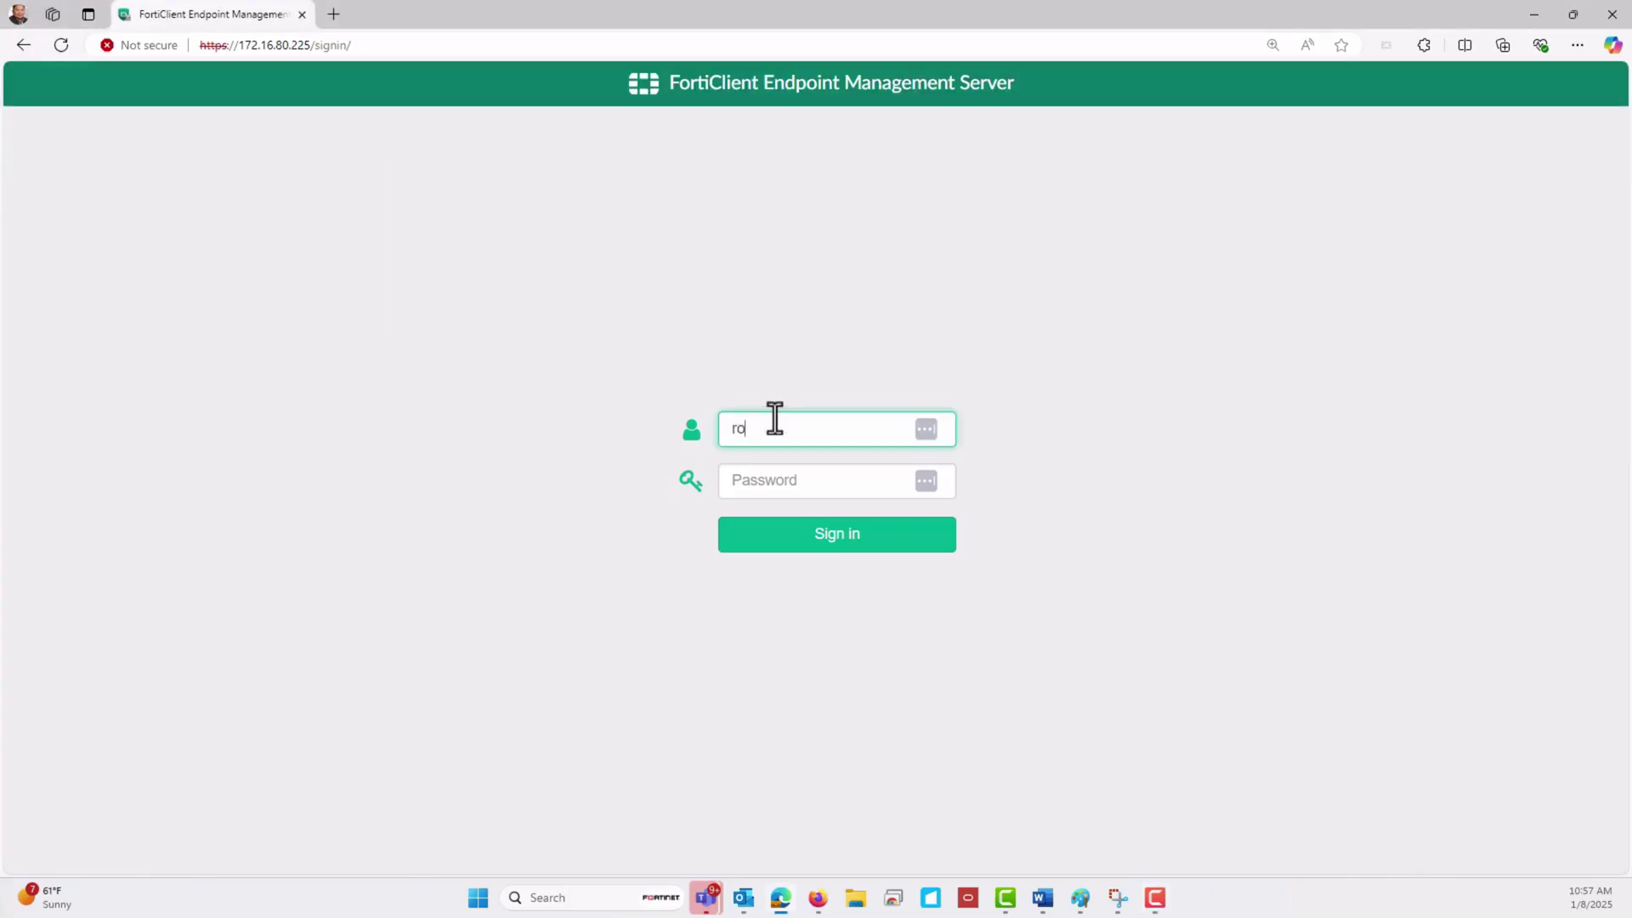
Sign in to FortiClient EMS with the administrator account and dismiss the SSL certificate warning
text(bert)
key(Tab)
key(ctrl+v)
key(Return)
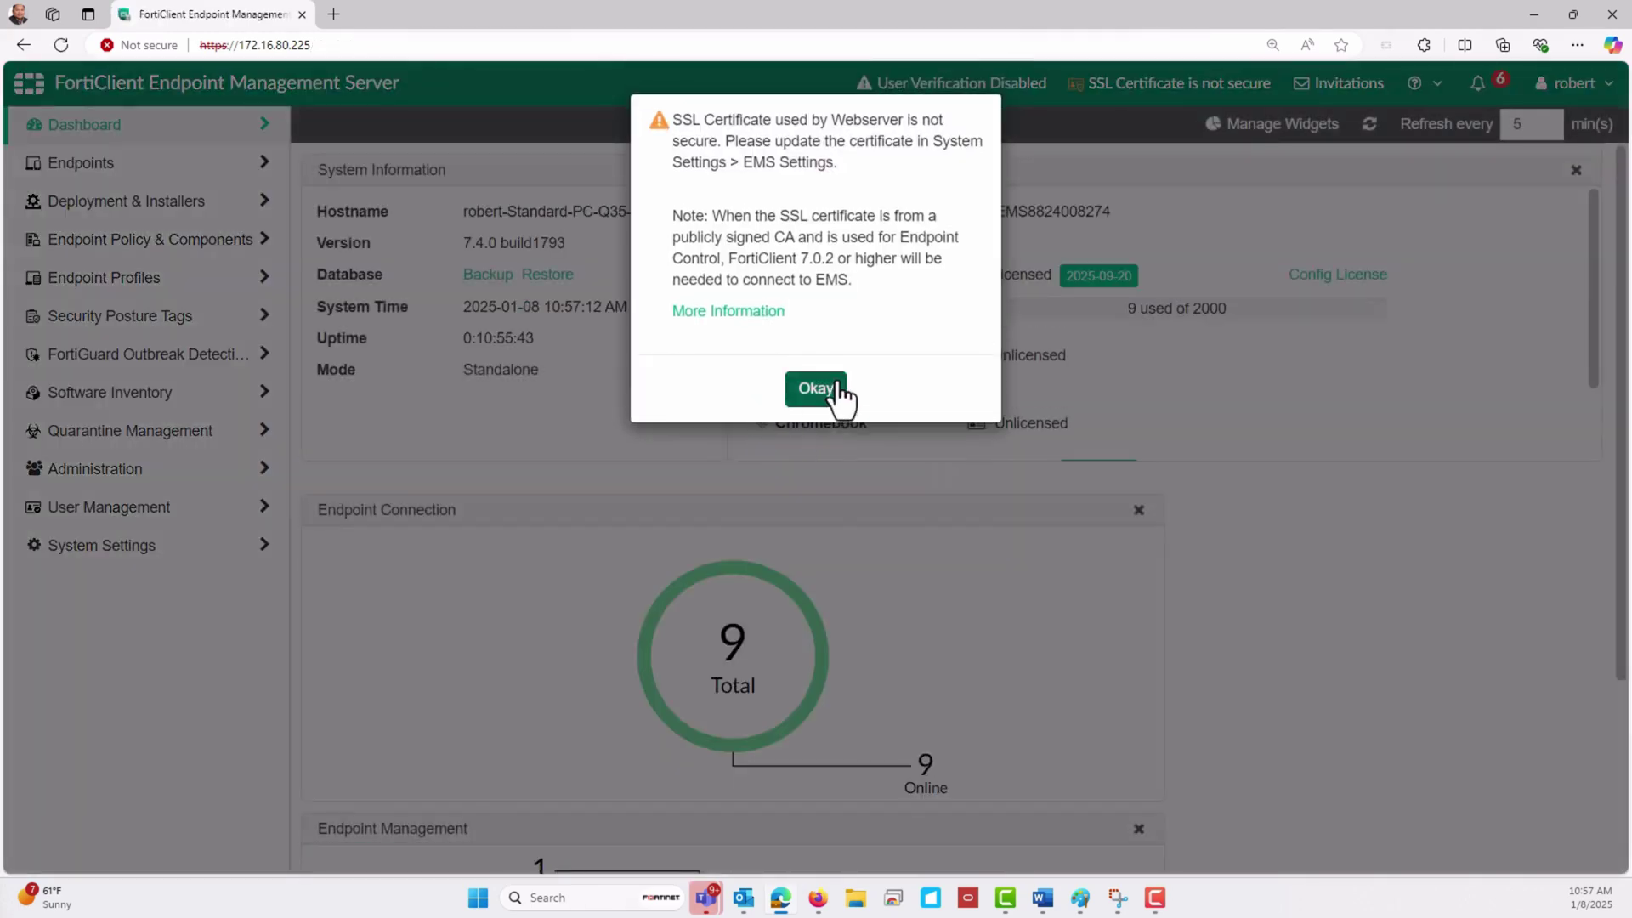
click(834, 390)
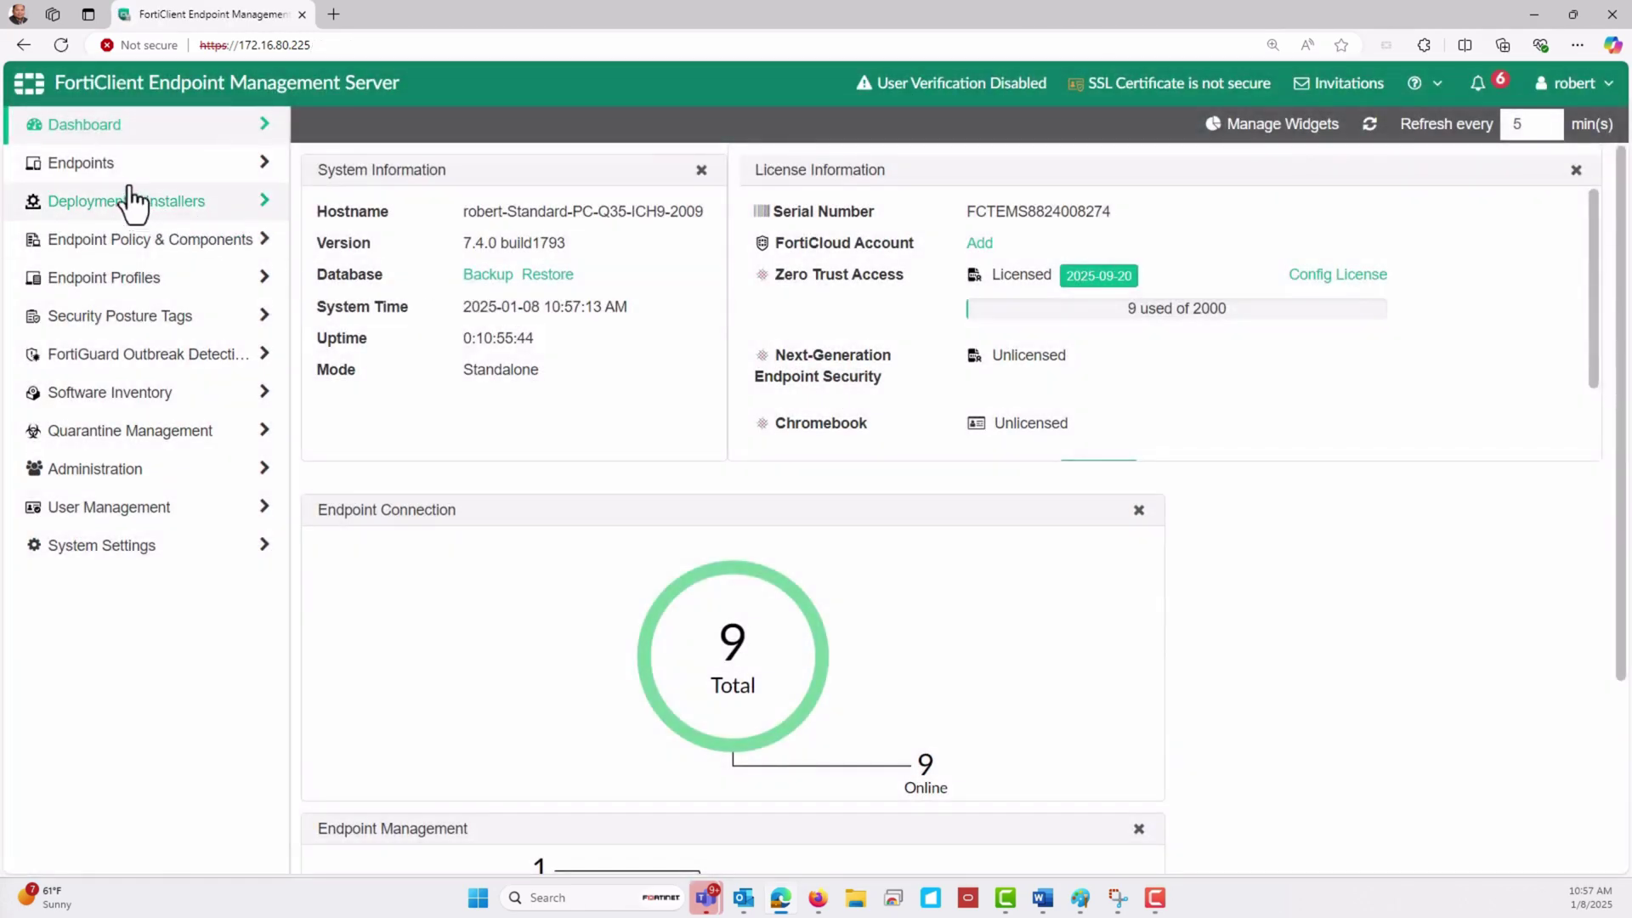
Start a new rule set under Security Posture Tags > Security Posture Tagging Rules
click(129, 320)
click(144, 357)
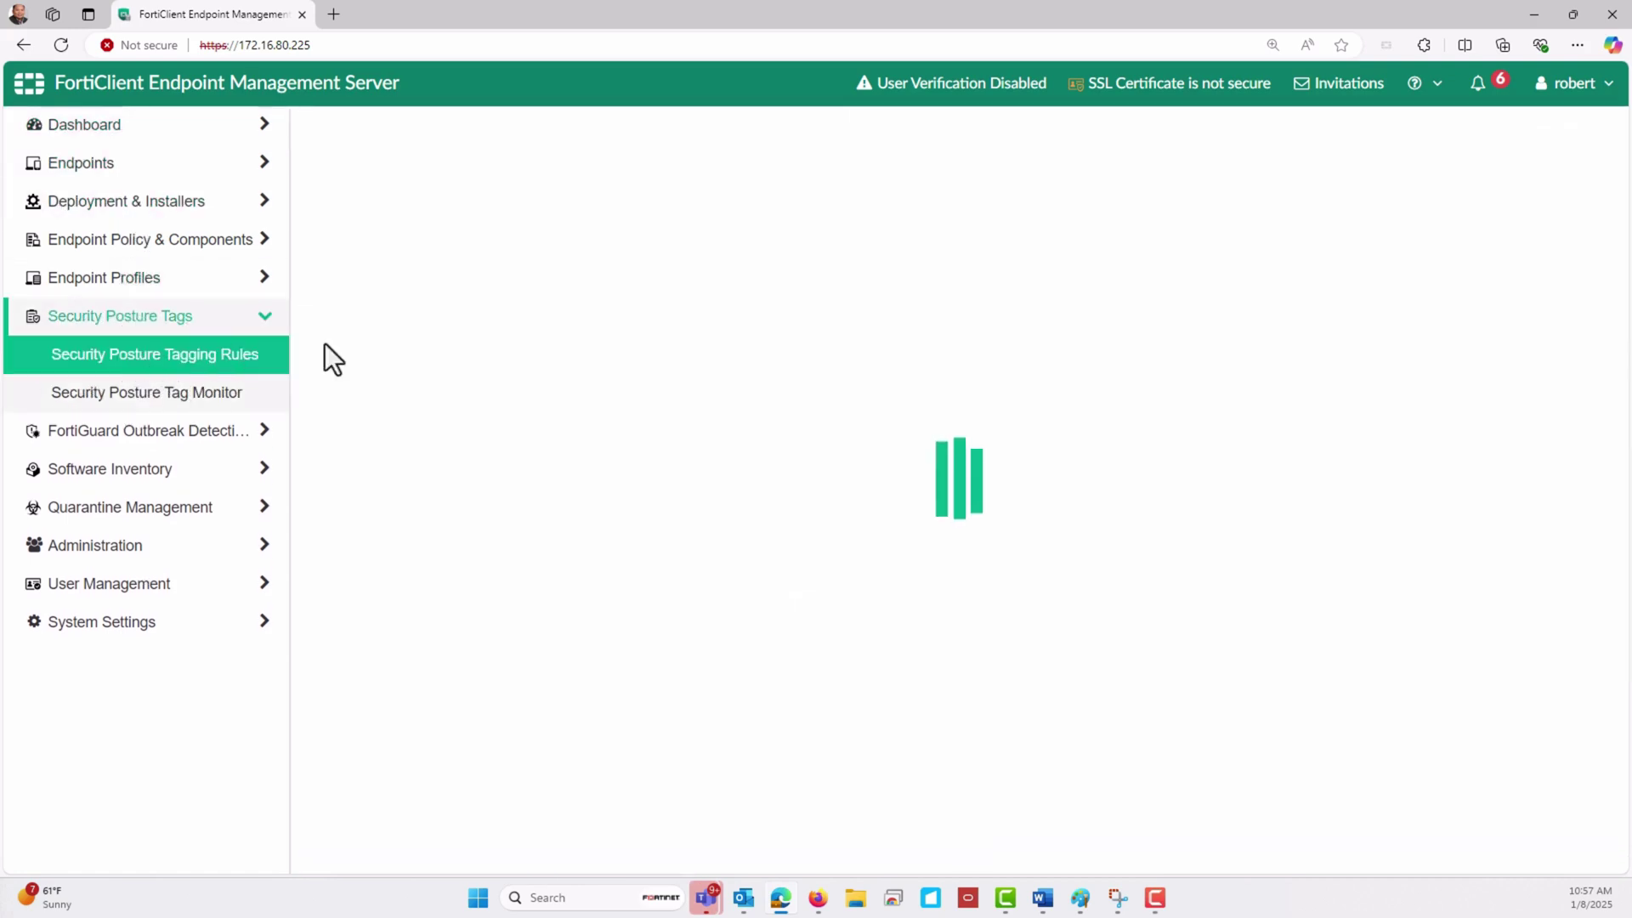
click(1364, 125)
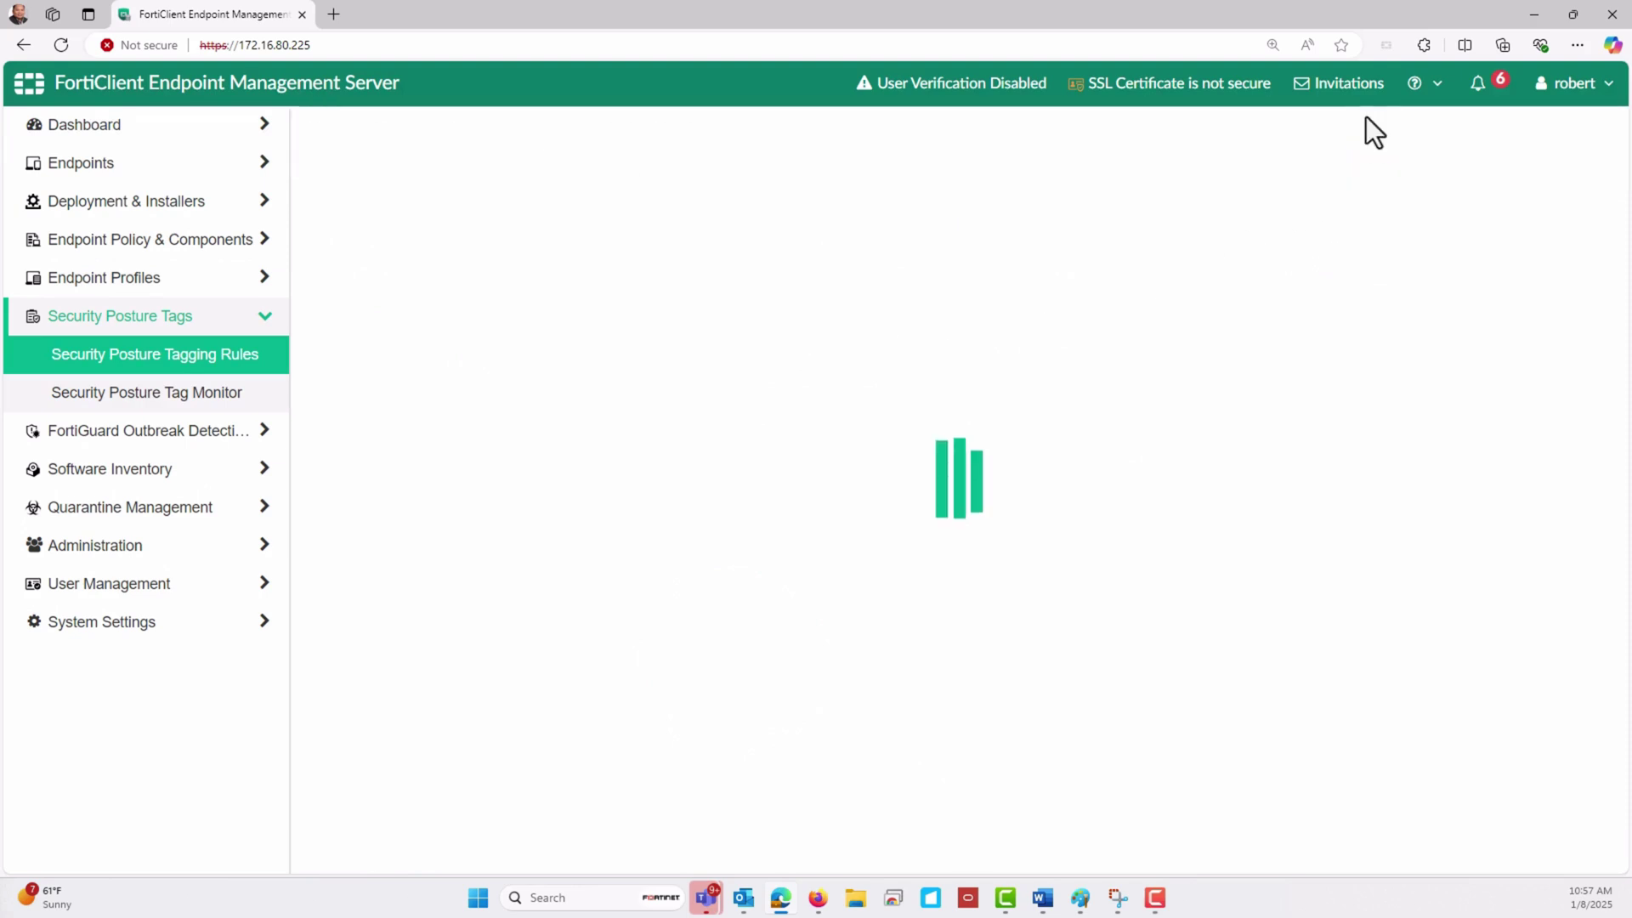
Name the rule set Windows_10 and assign it the Windows_10 tag
click(668, 193)
text(Windwo)
key(BackSpace)
key(BackSpace)
key(BackSpace)
key(BackSpace)
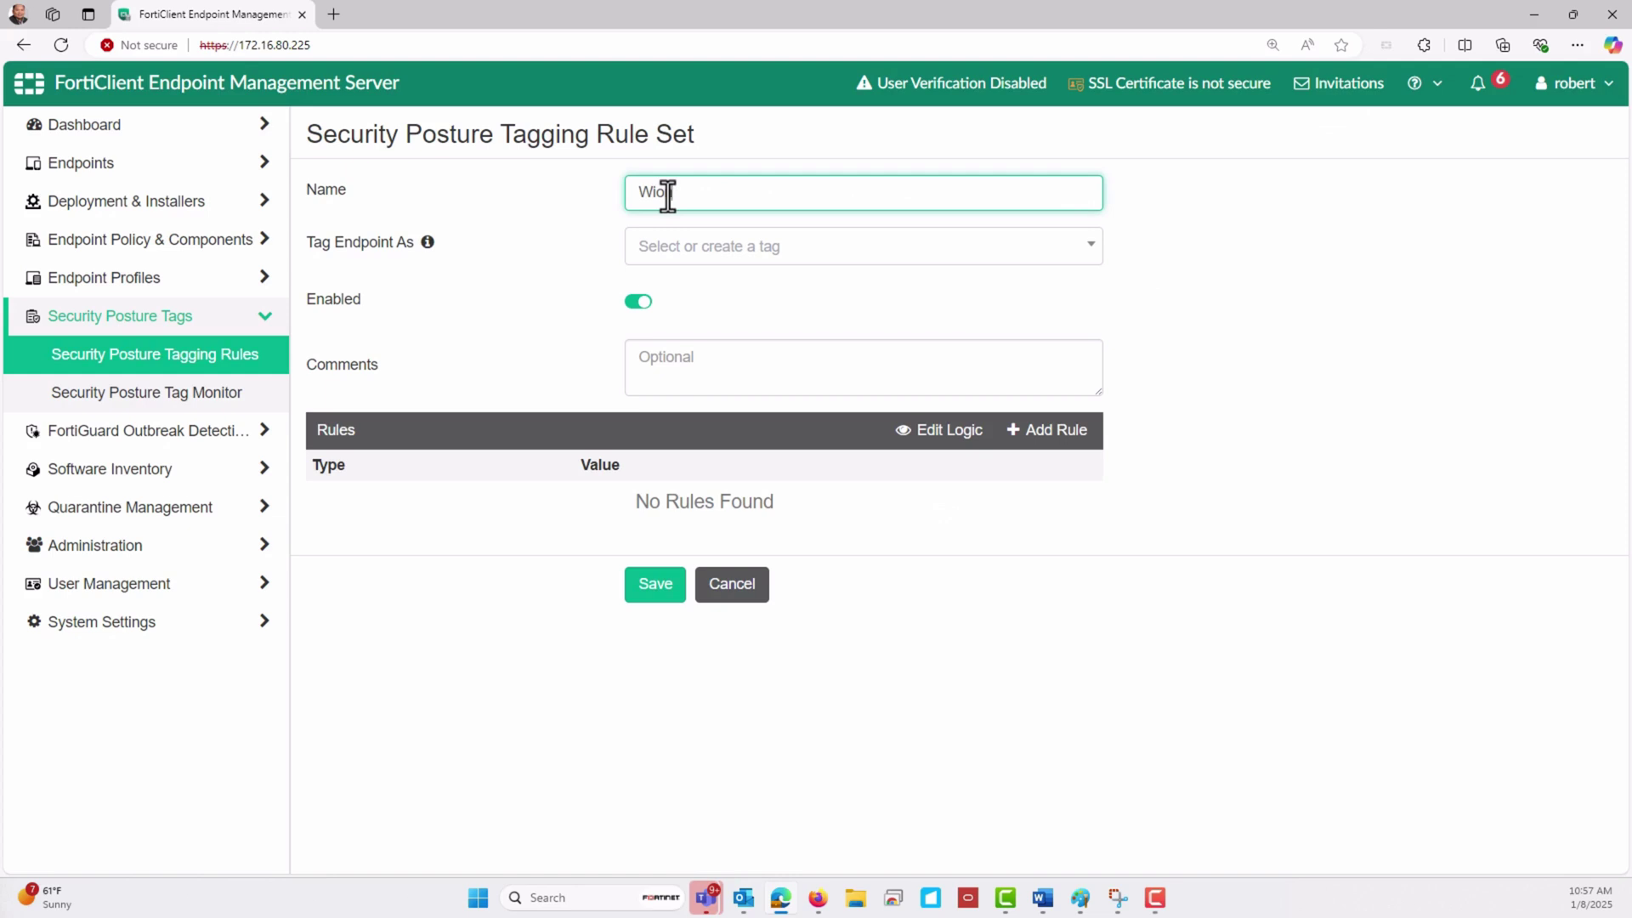
text(ndows_10)
key(Tab)
click(719, 355)
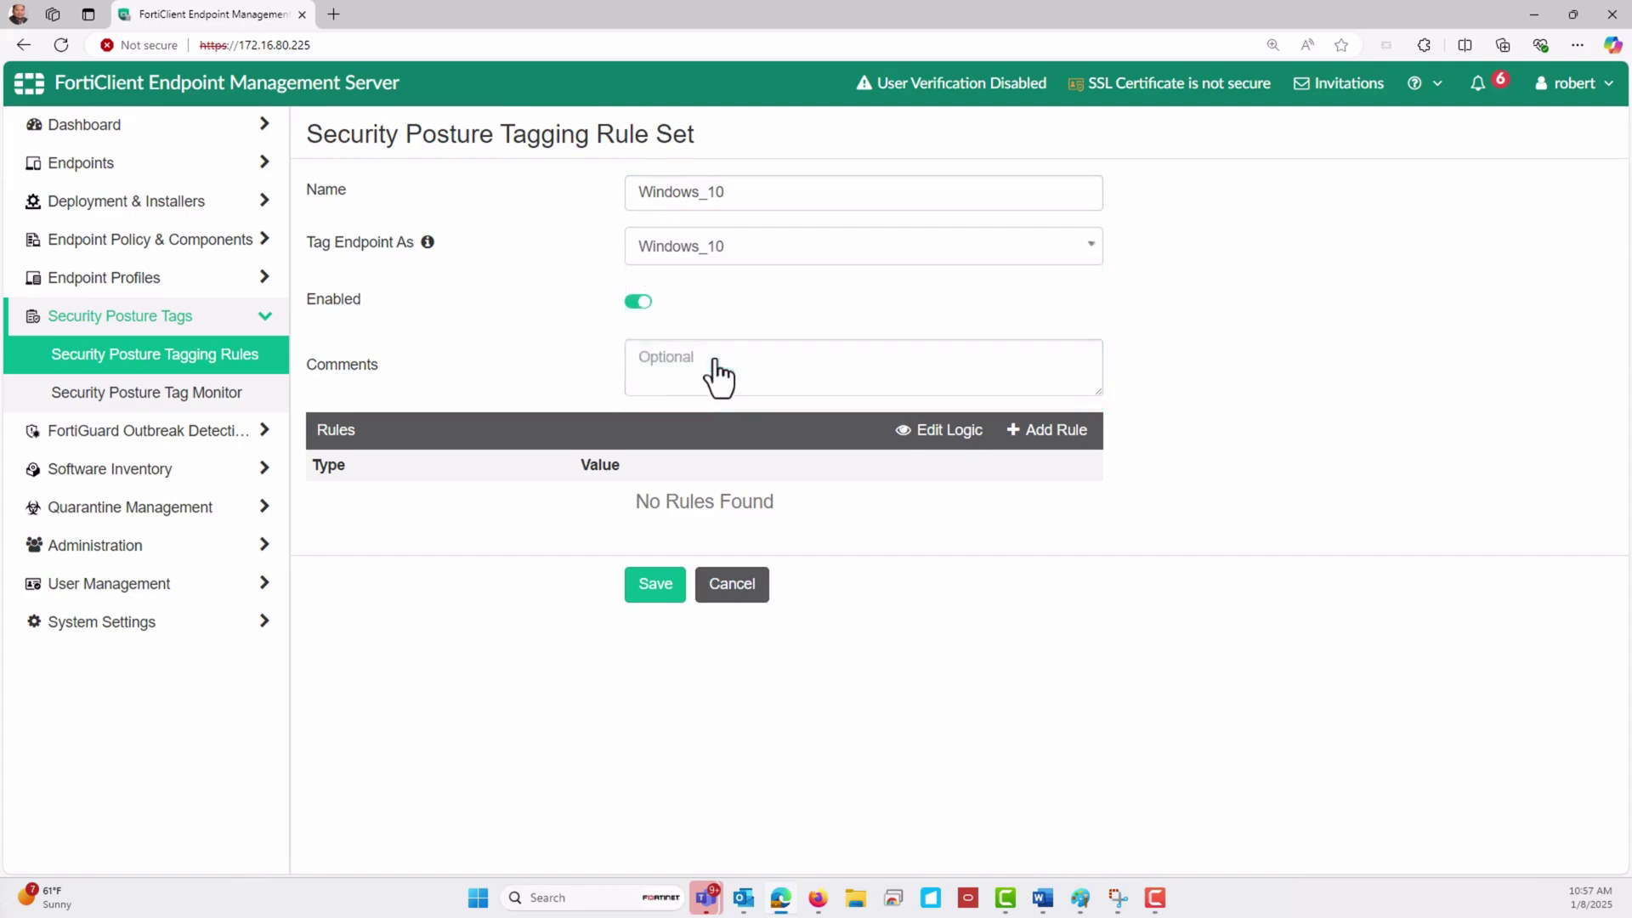
Add a Windows OS Version rule equal to Windows 10 and save the rule set
click(1049, 431)
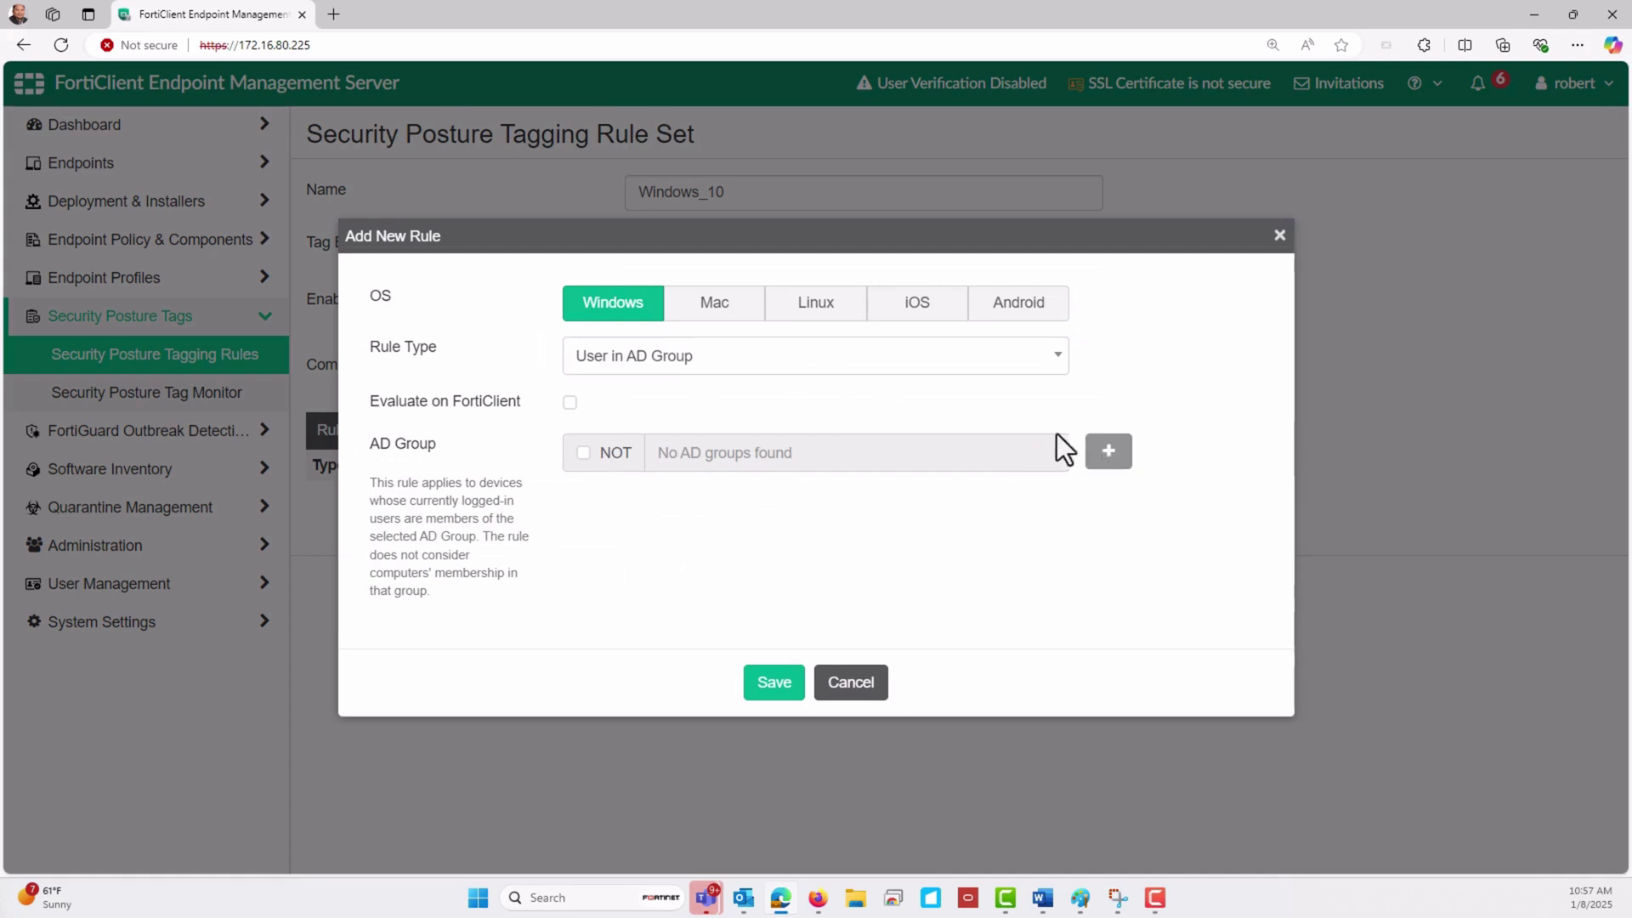
click(904, 364)
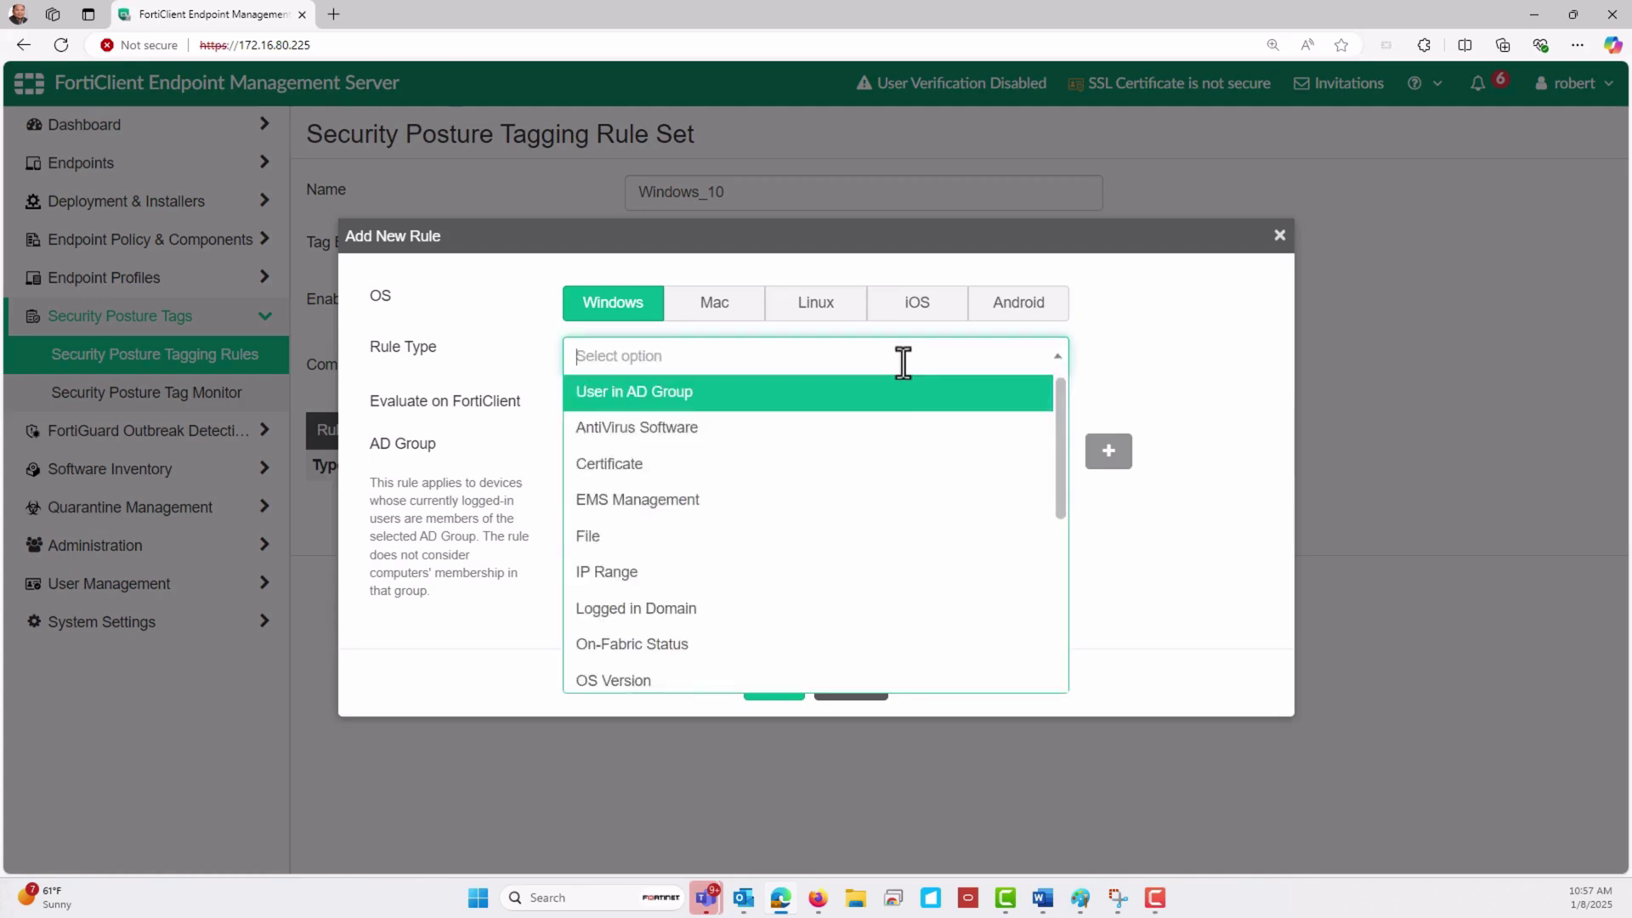
click(807, 680)
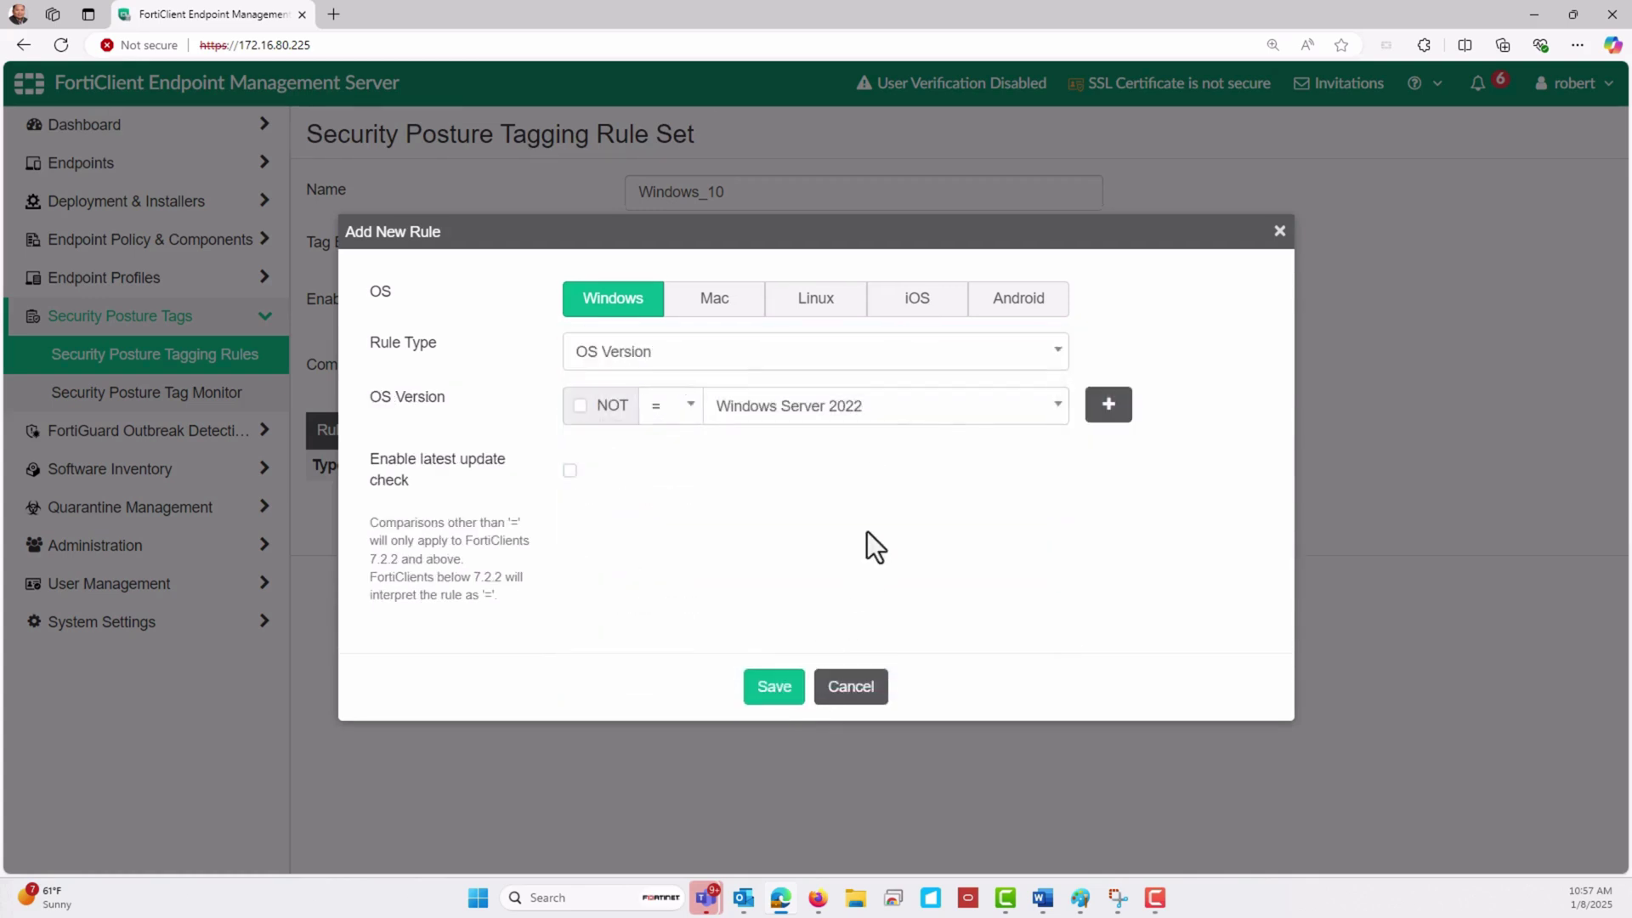
click(933, 418)
click(905, 690)
click(766, 690)
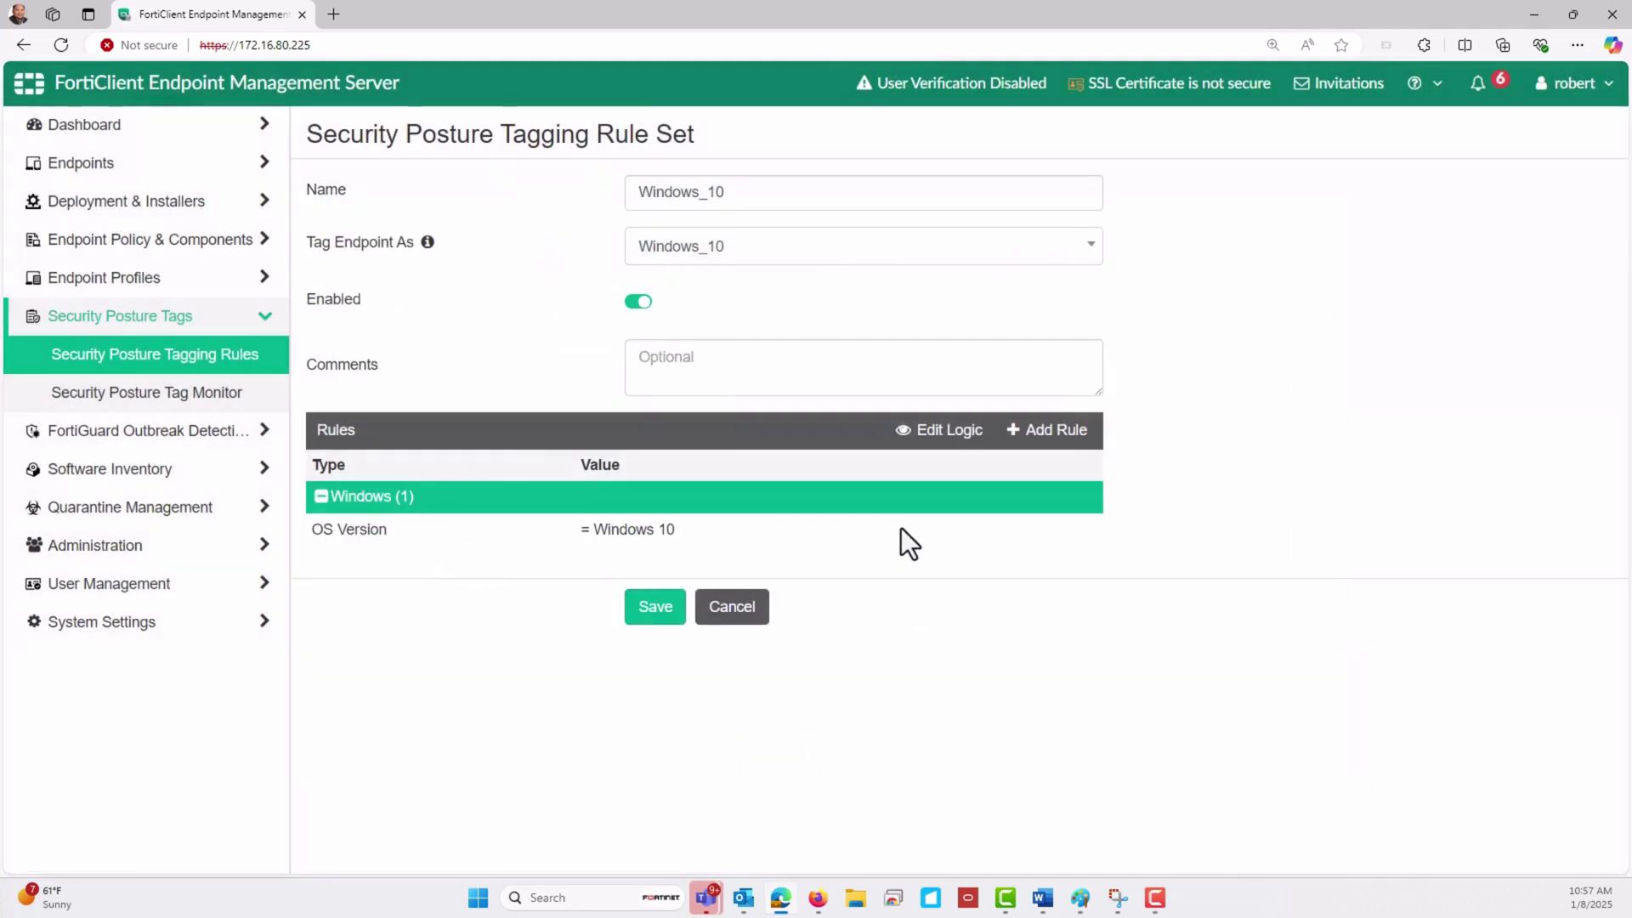
click(656, 607)
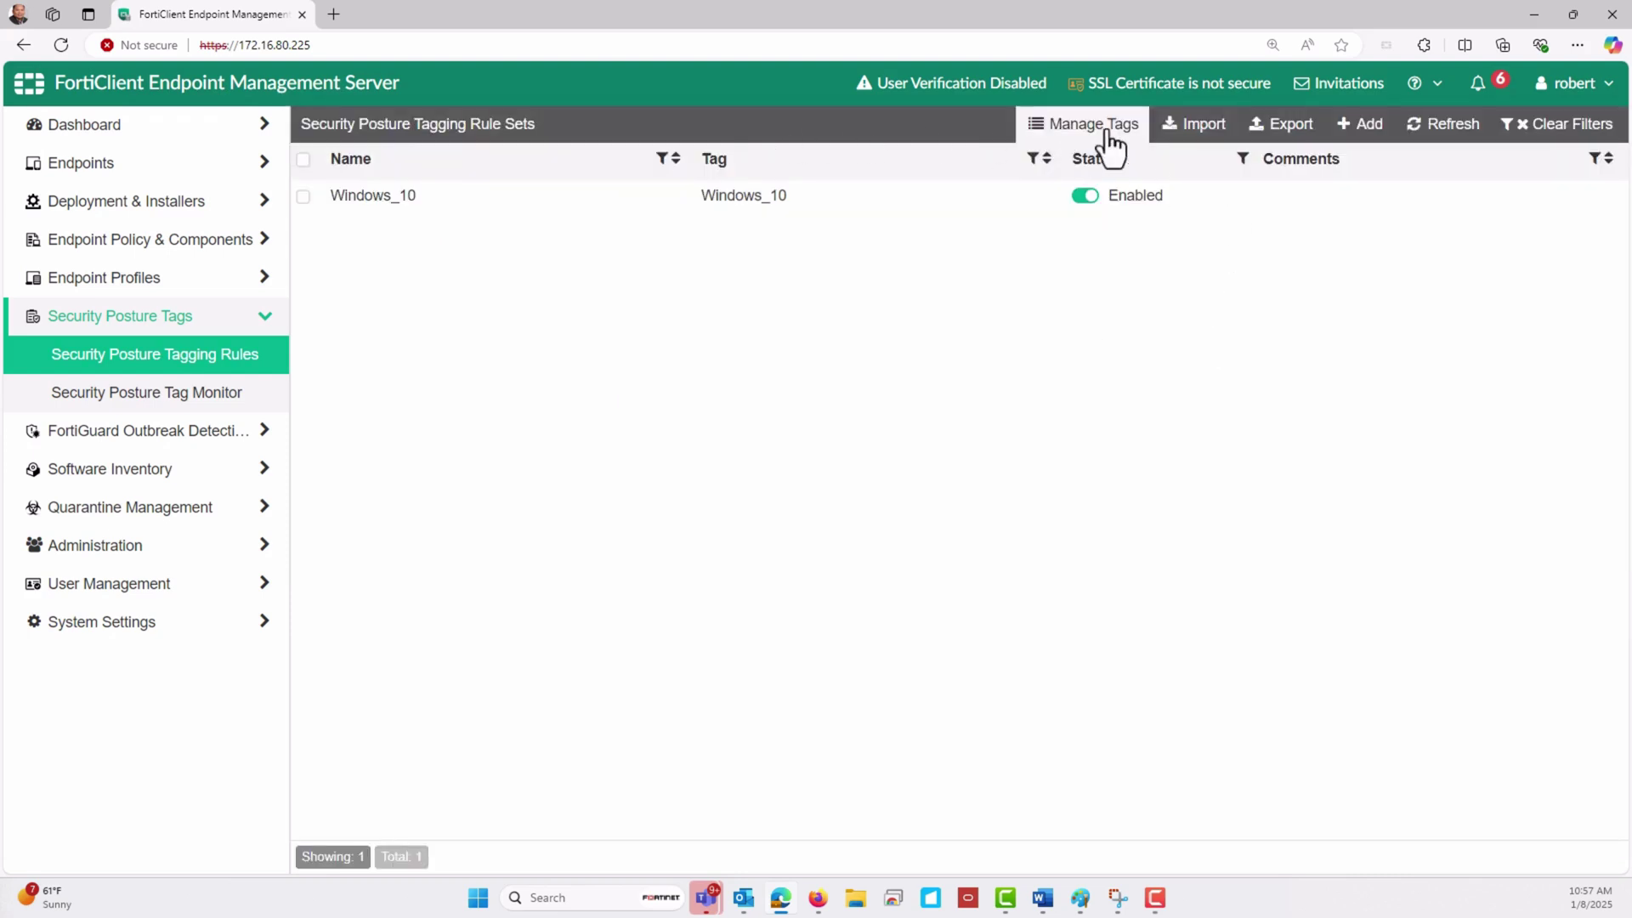
click(1355, 127)
Name the new rule set Windows_11 and assign it the Windows_11 tag
click(822, 198)
text(Windows)
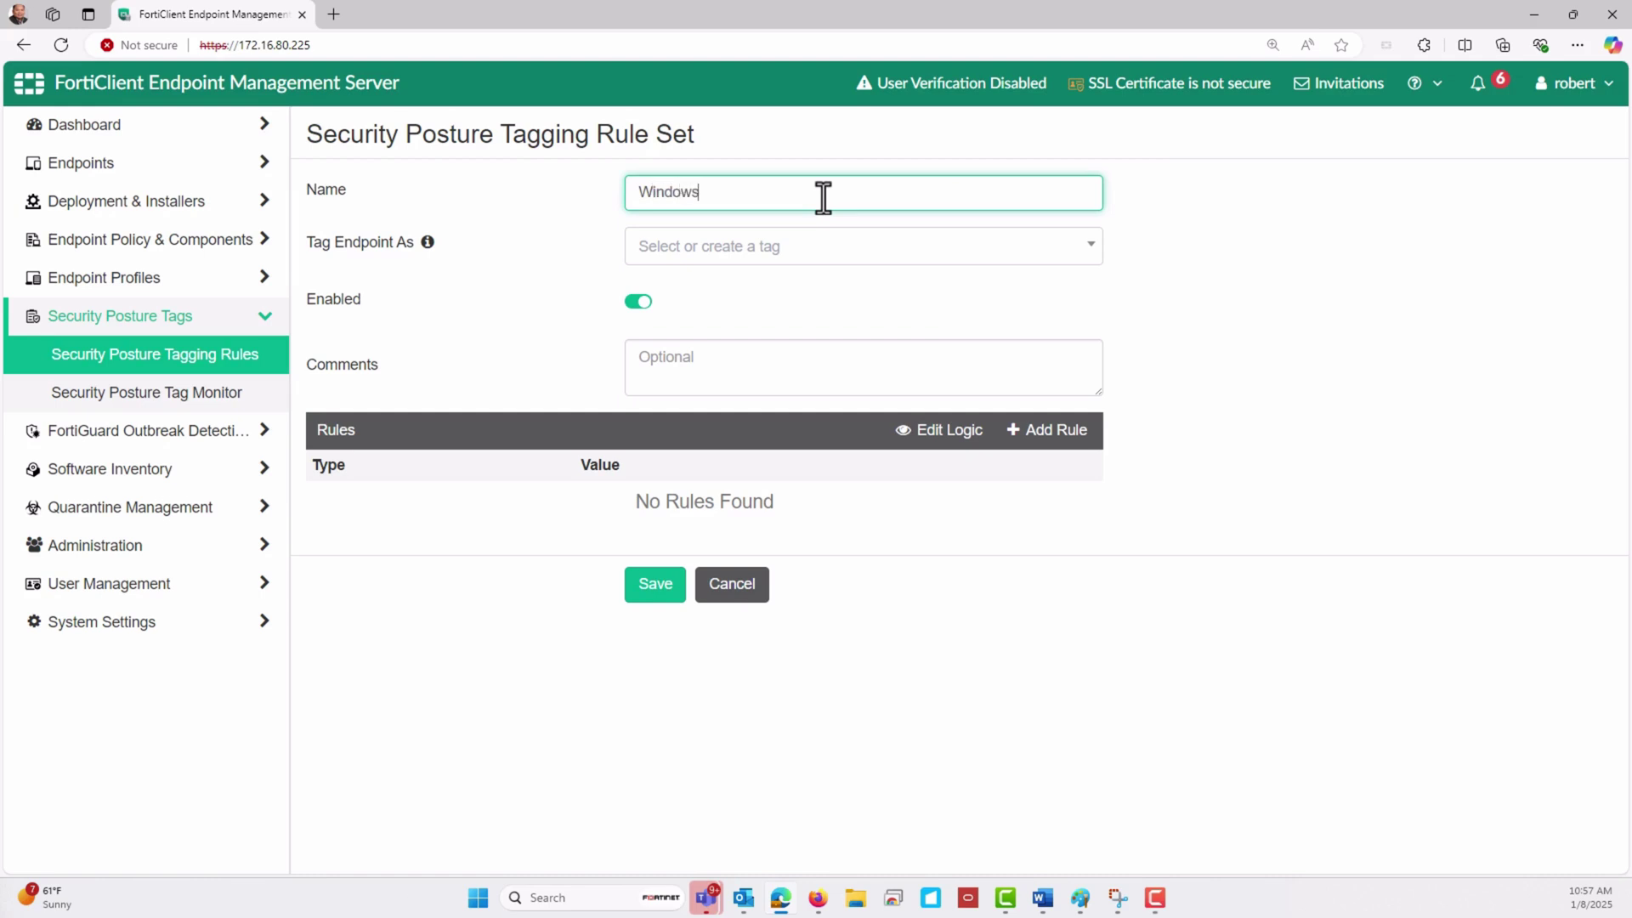
text(_10)
key(BackSpace)
text(1)
key(Tab)
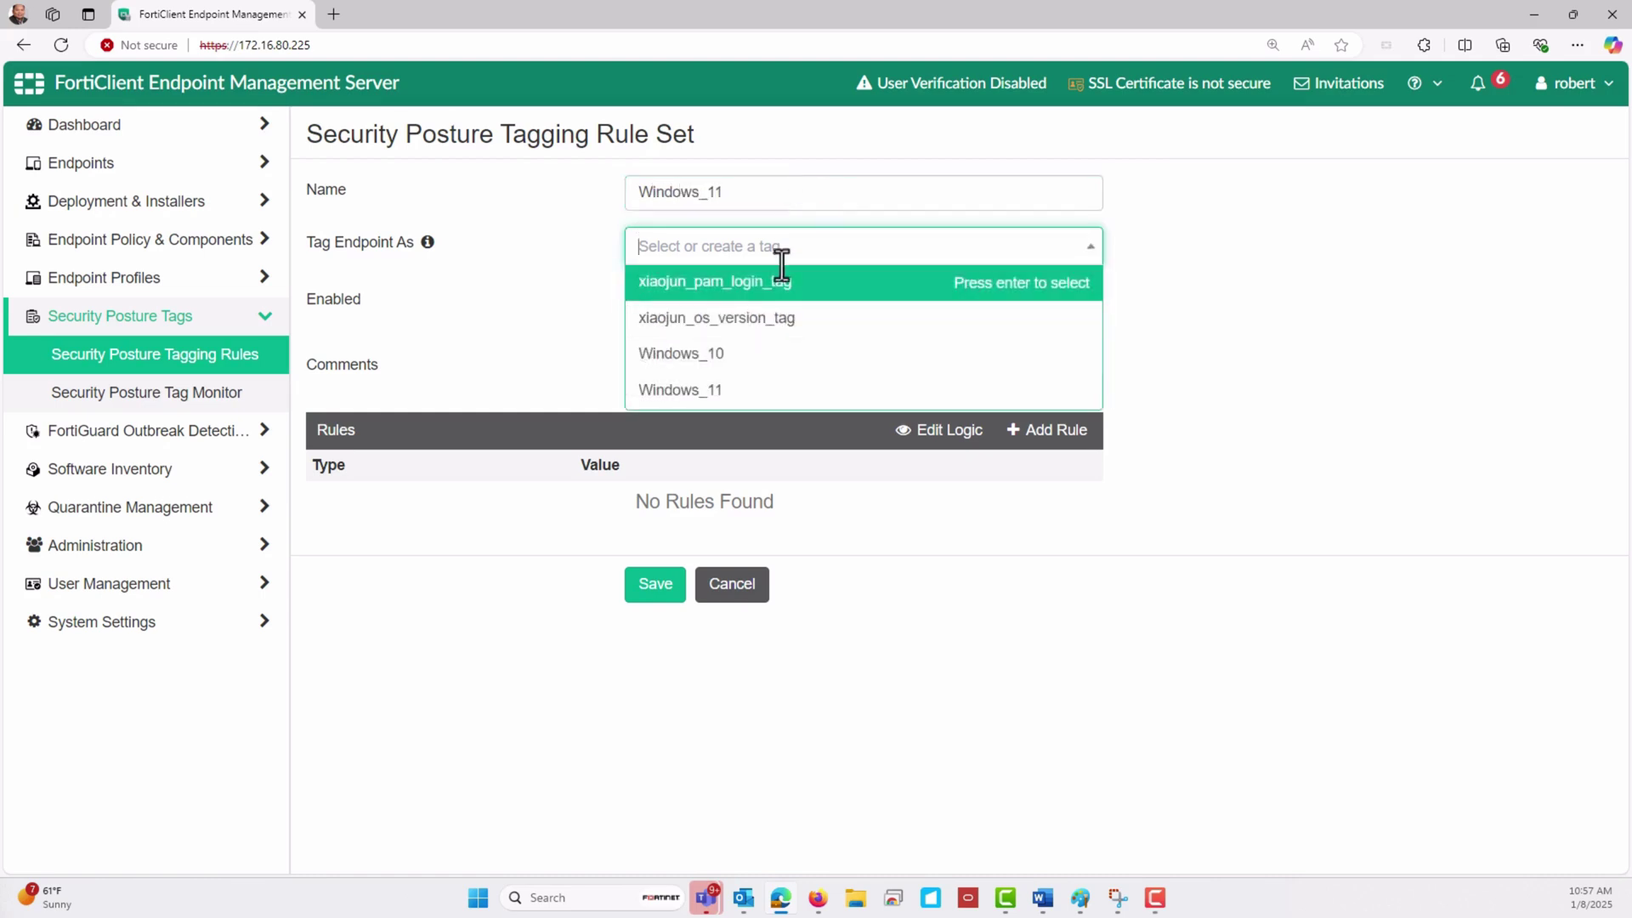
click(748, 393)
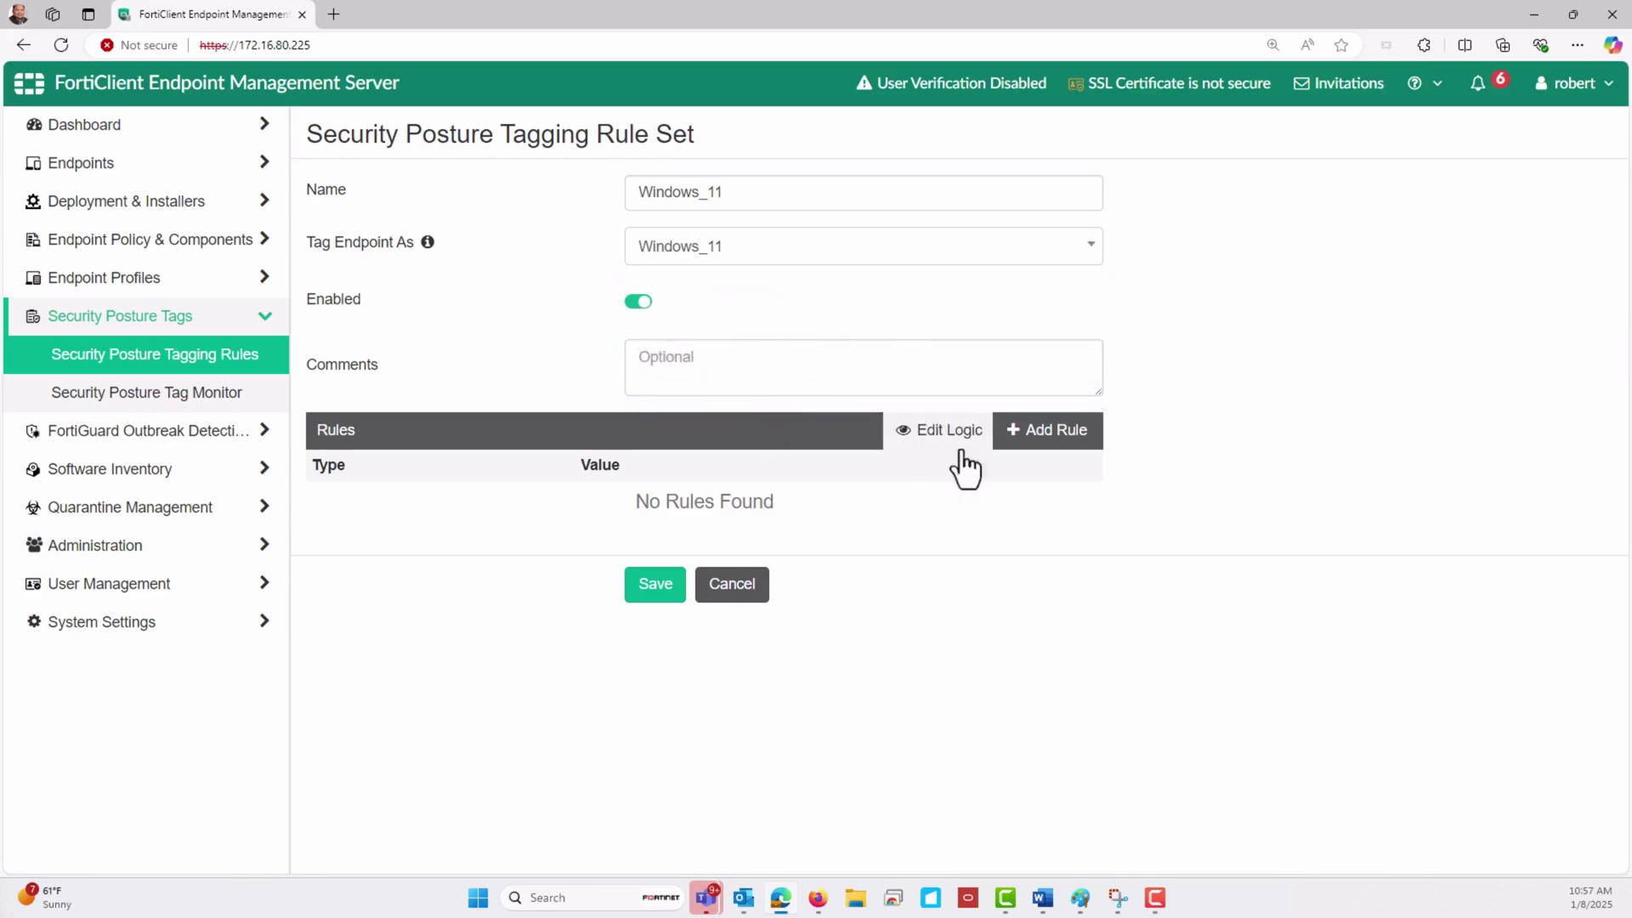
Add a Windows OS Version rule equal to Windows 11 and save the rule set
click(1044, 435)
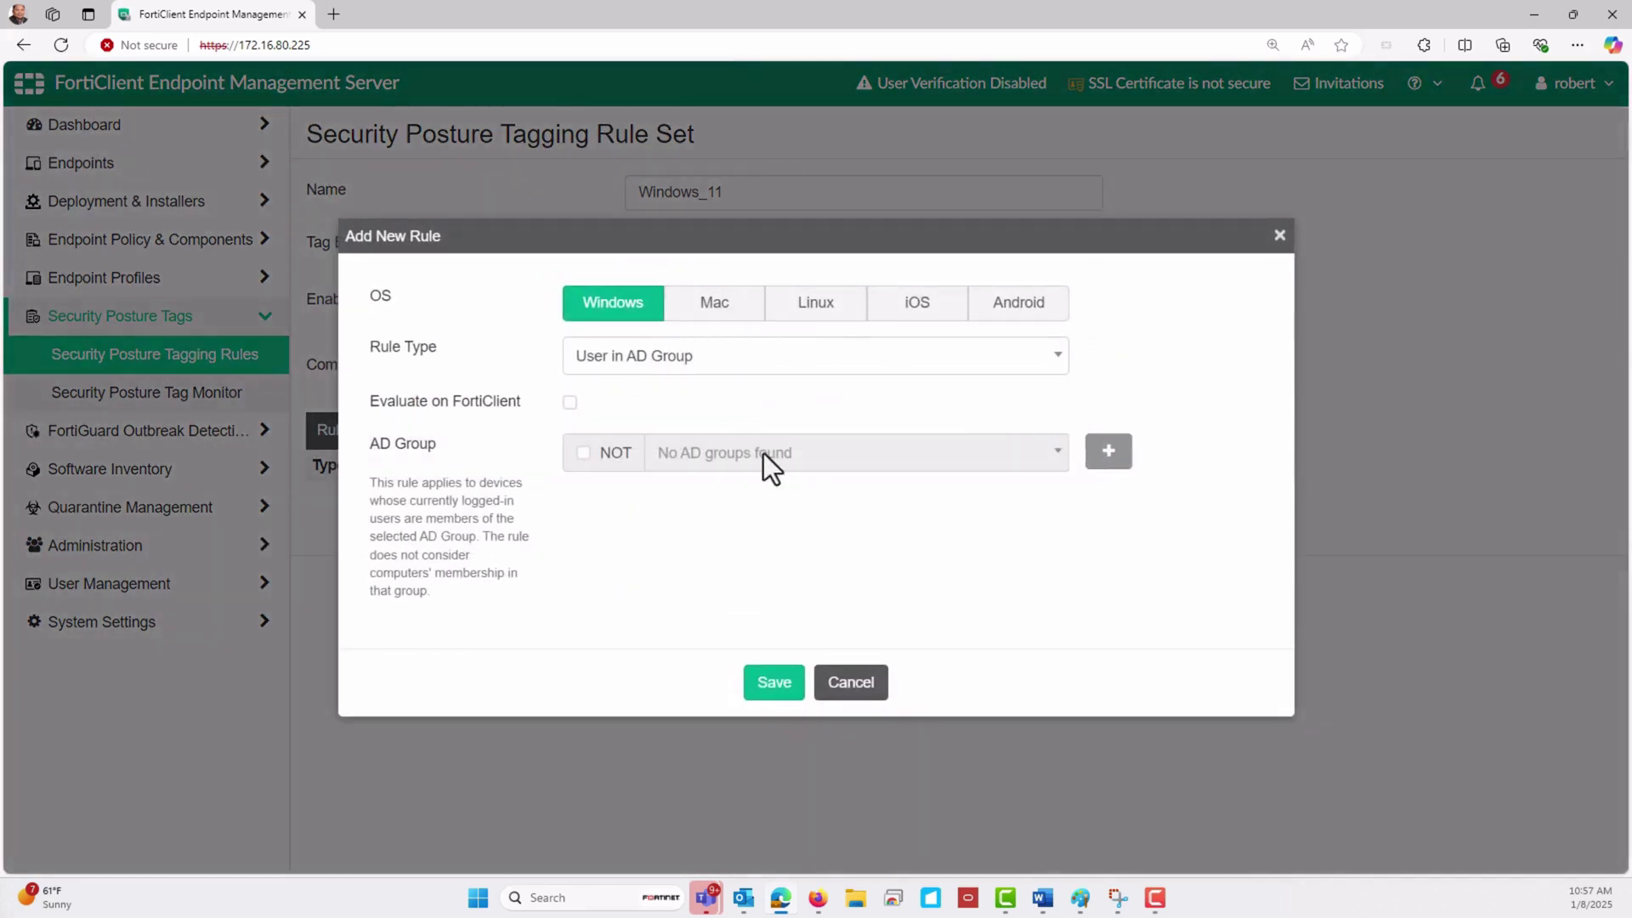
click(692, 357)
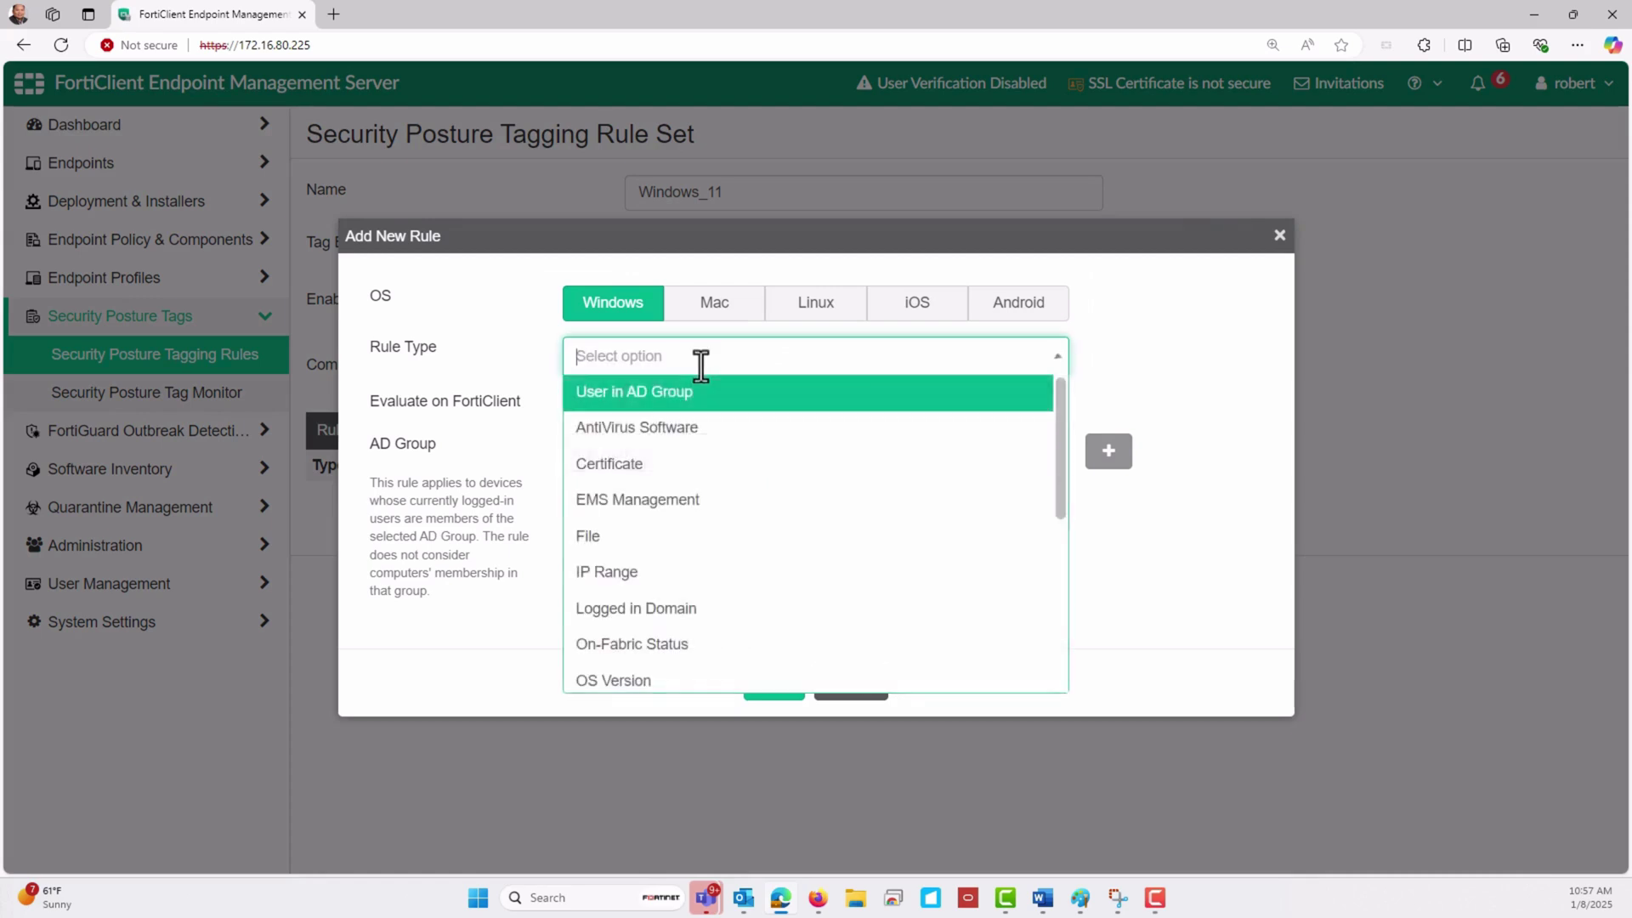
click(685, 673)
click(935, 416)
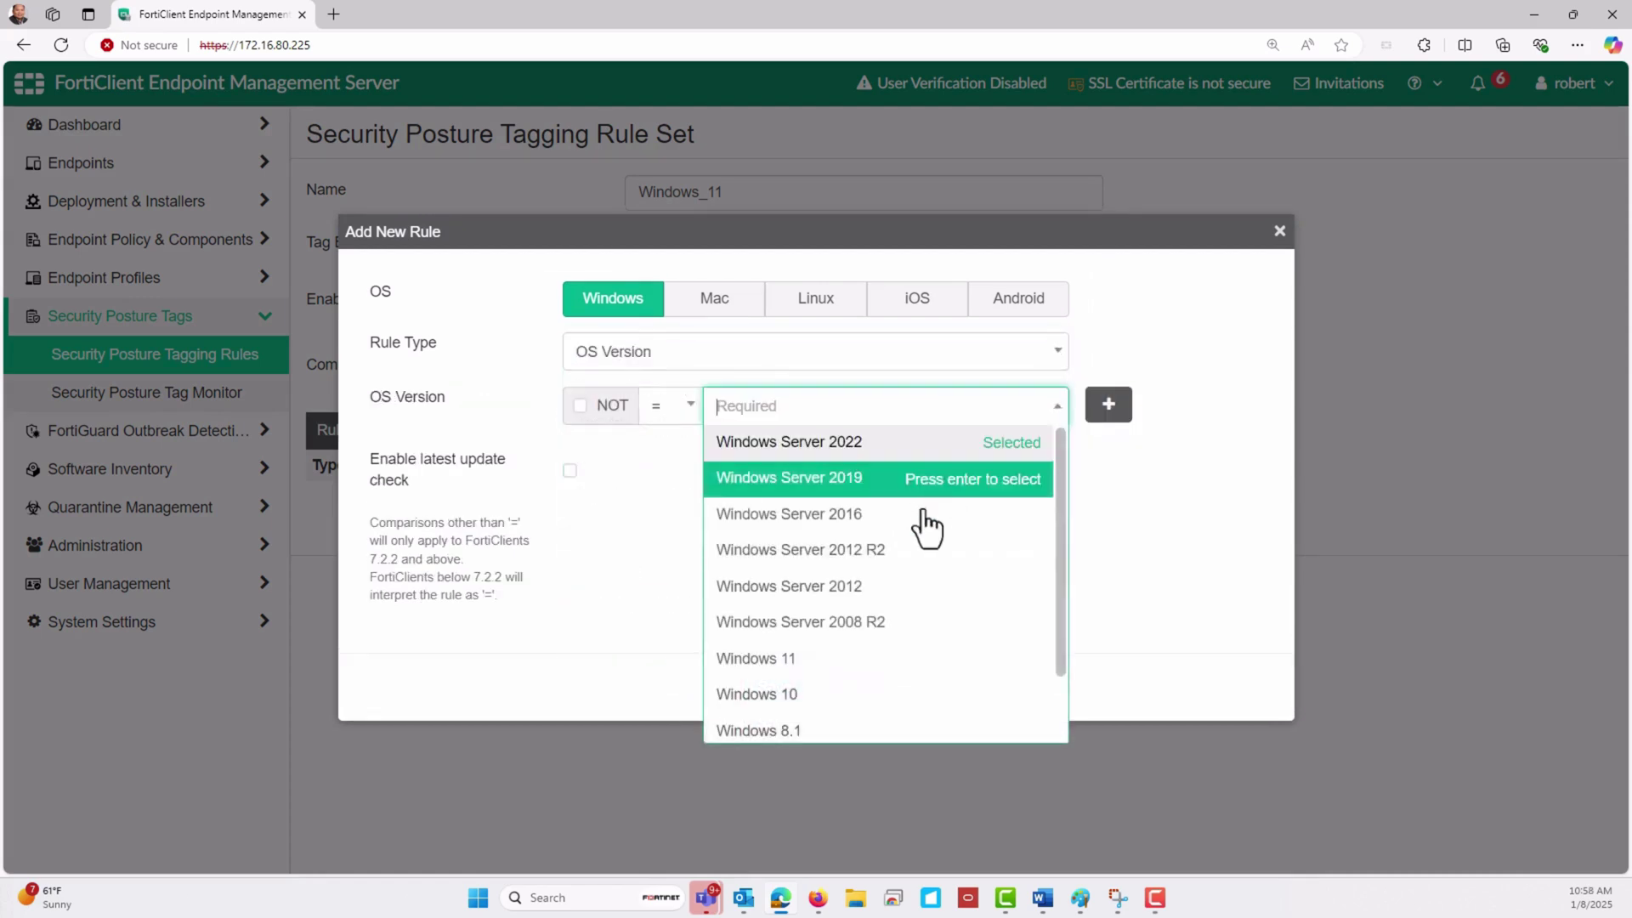
click(884, 671)
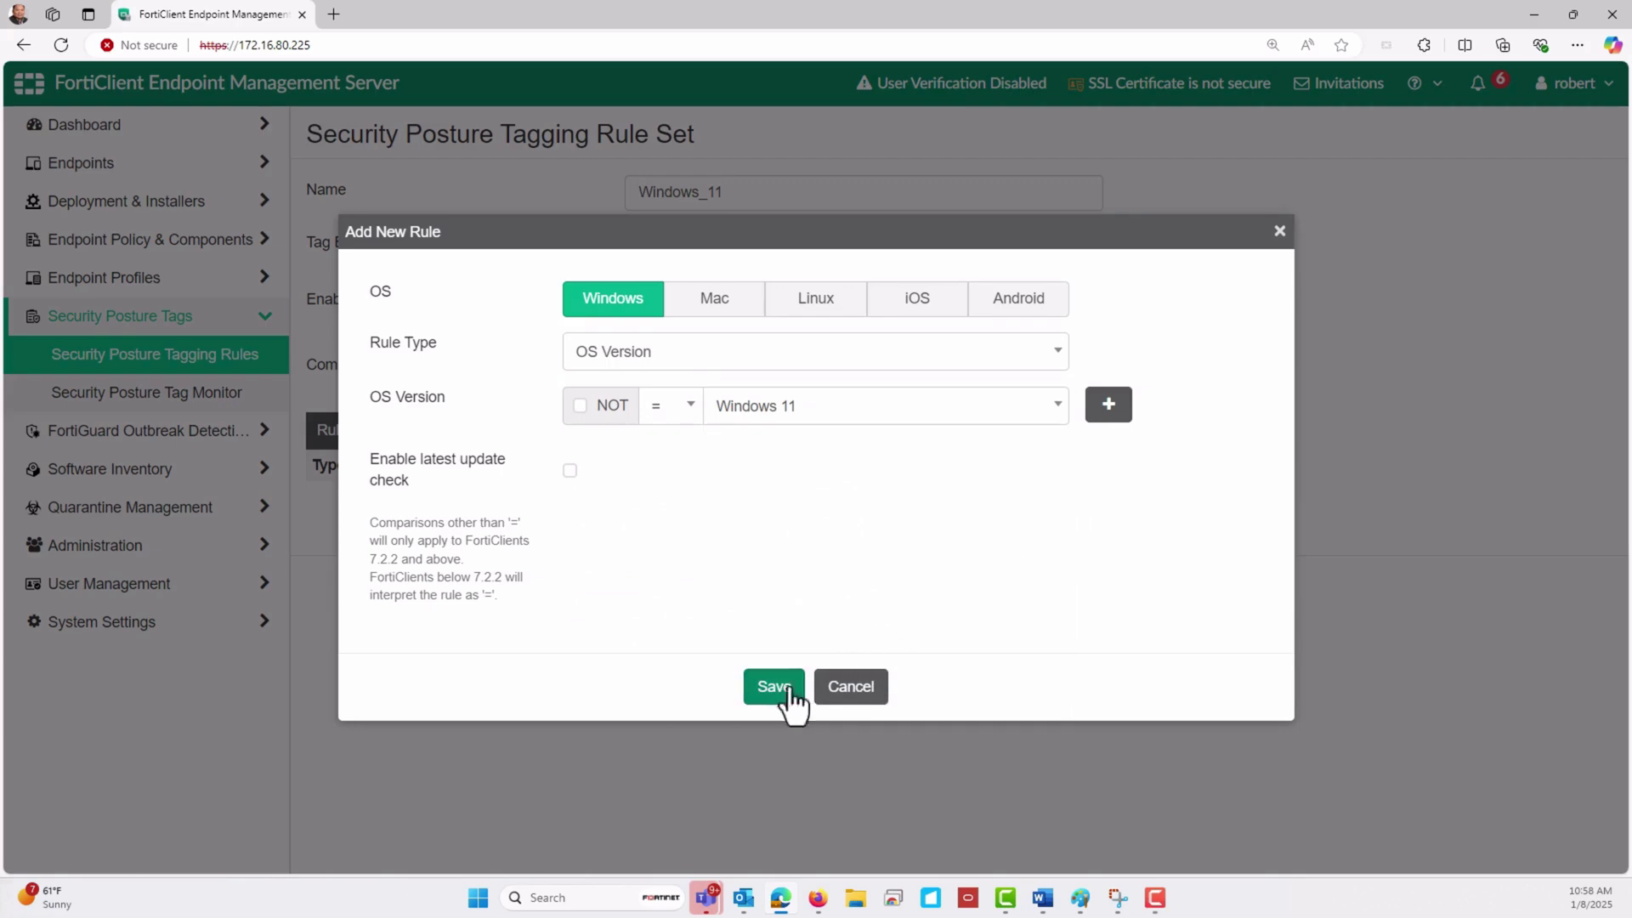
click(765, 702)
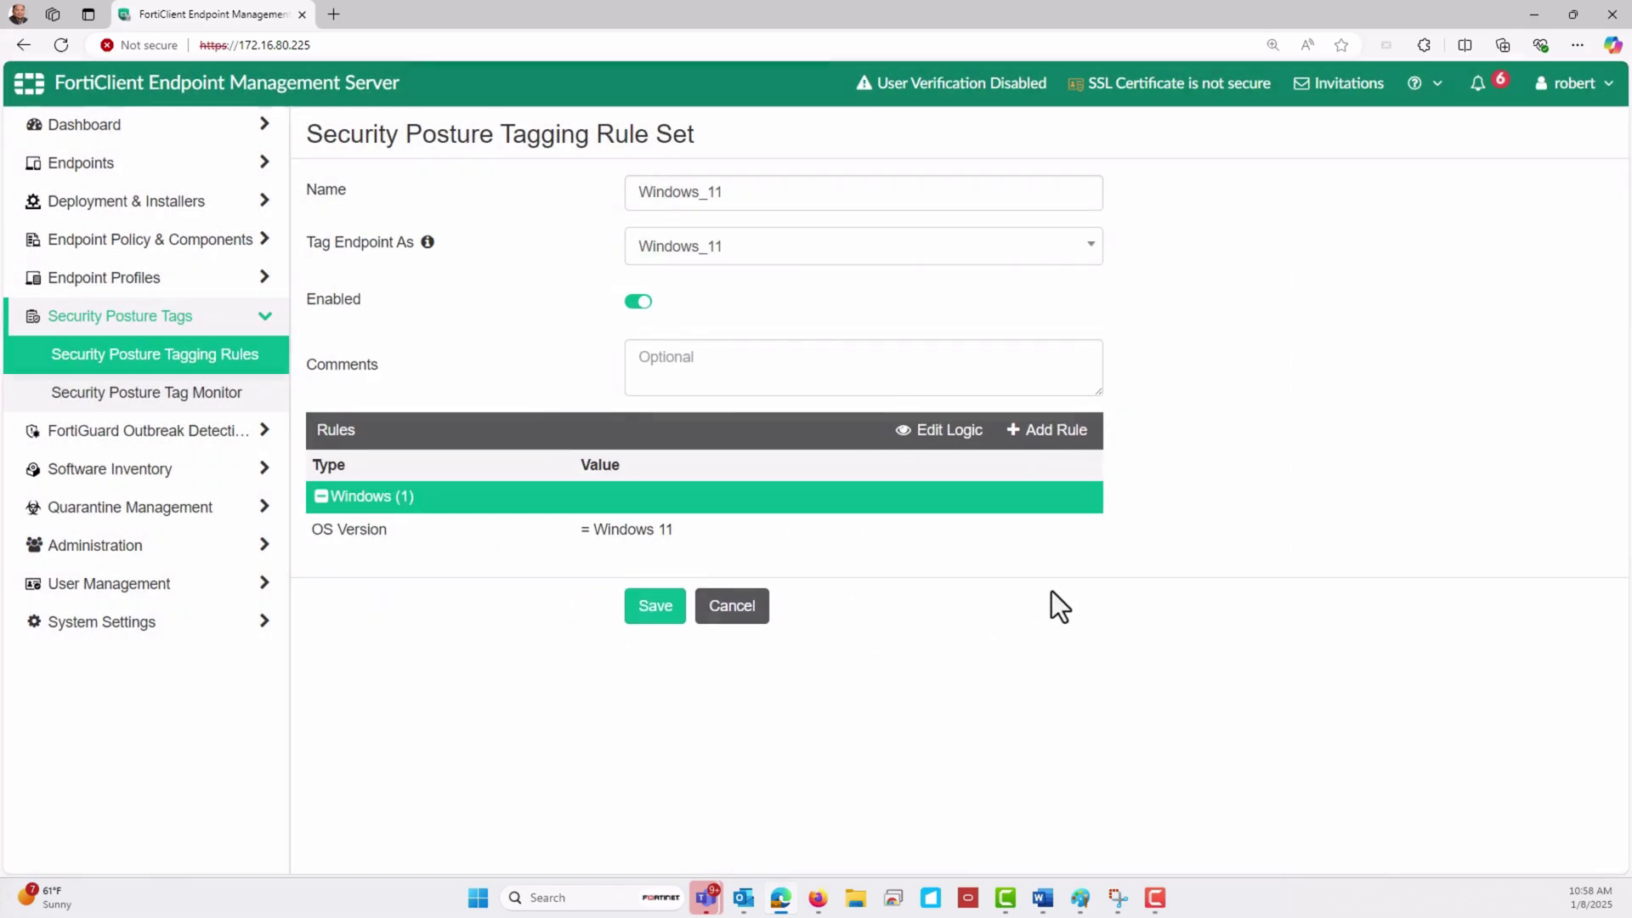
click(636, 597)
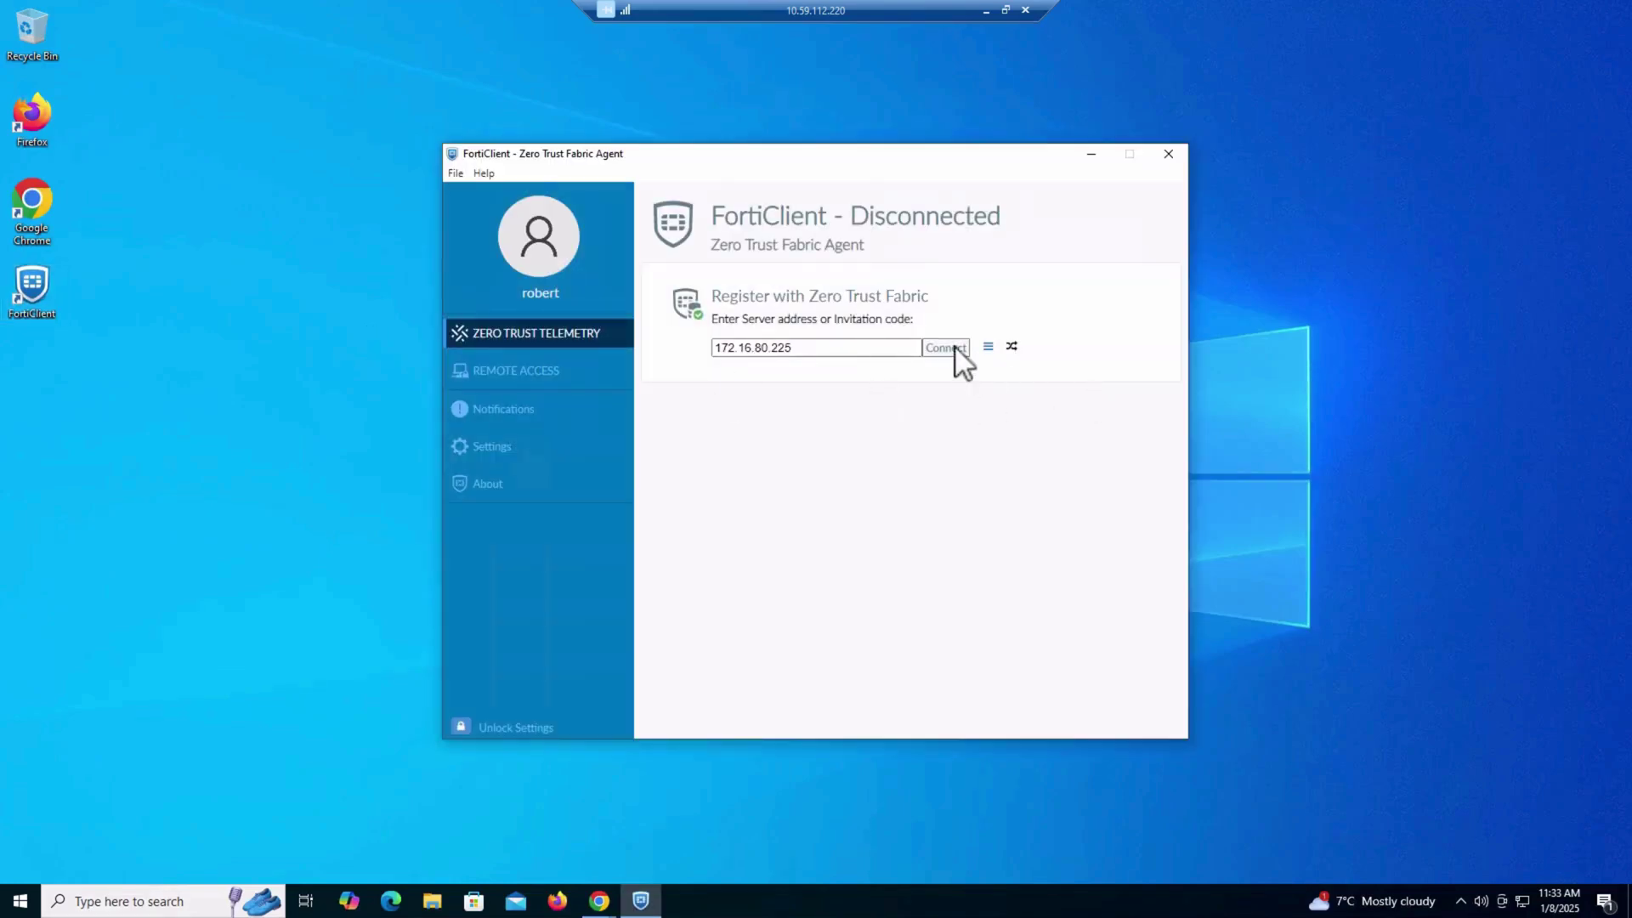
Register both FortiClient agents with EMS at 172.16.80.225 and view the connection details
click(946, 348)
click(943, 349)
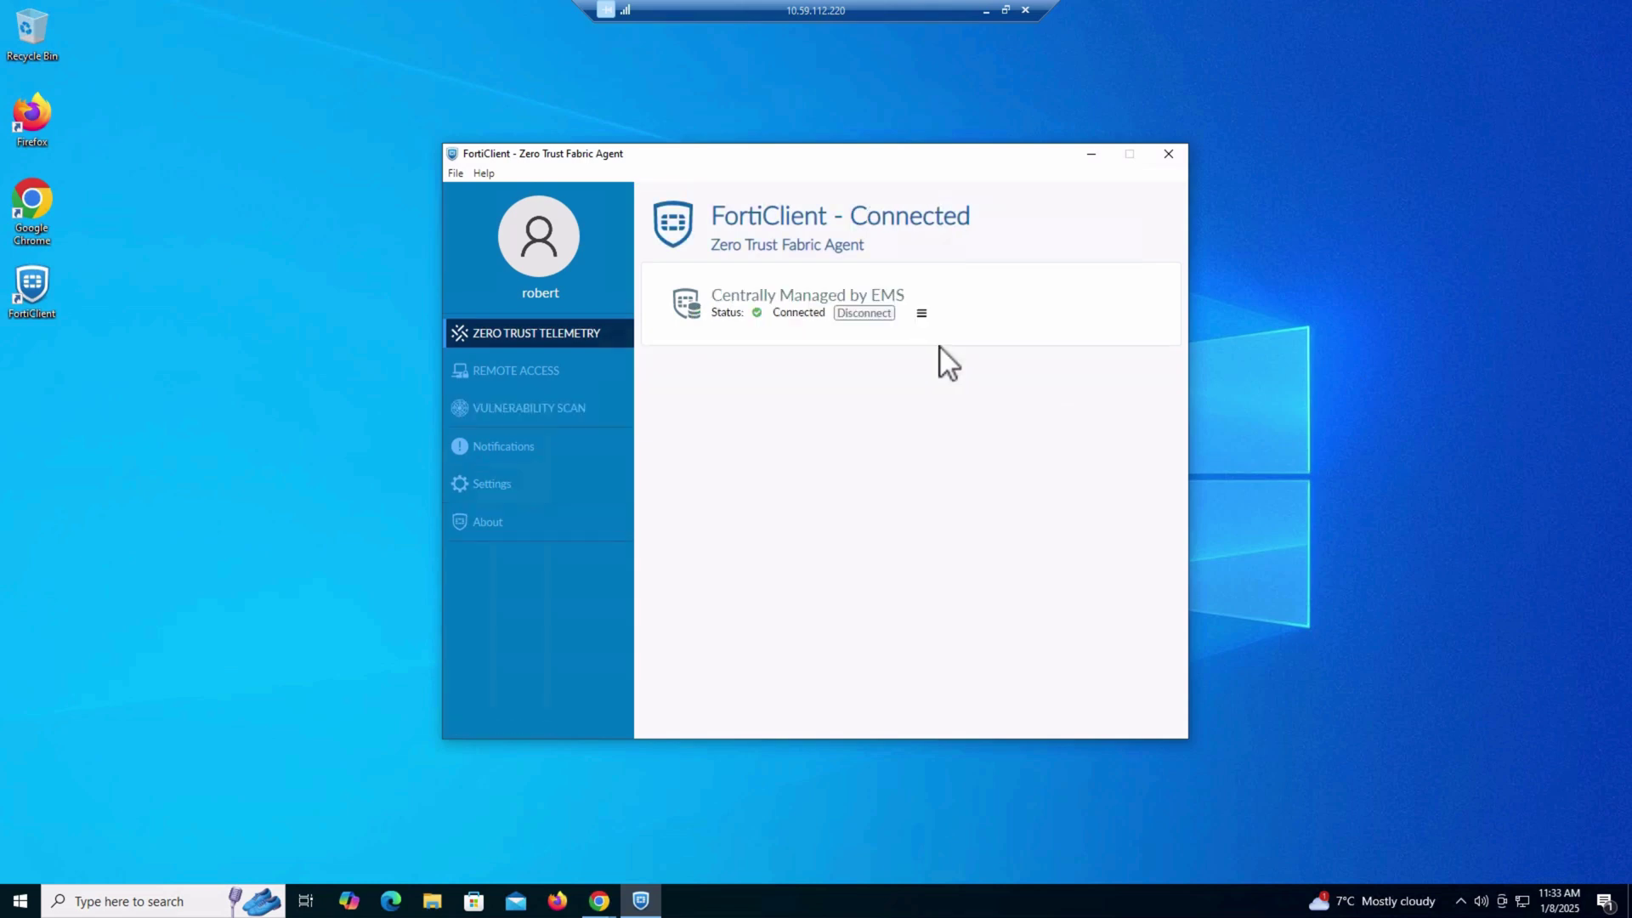
click(922, 313)
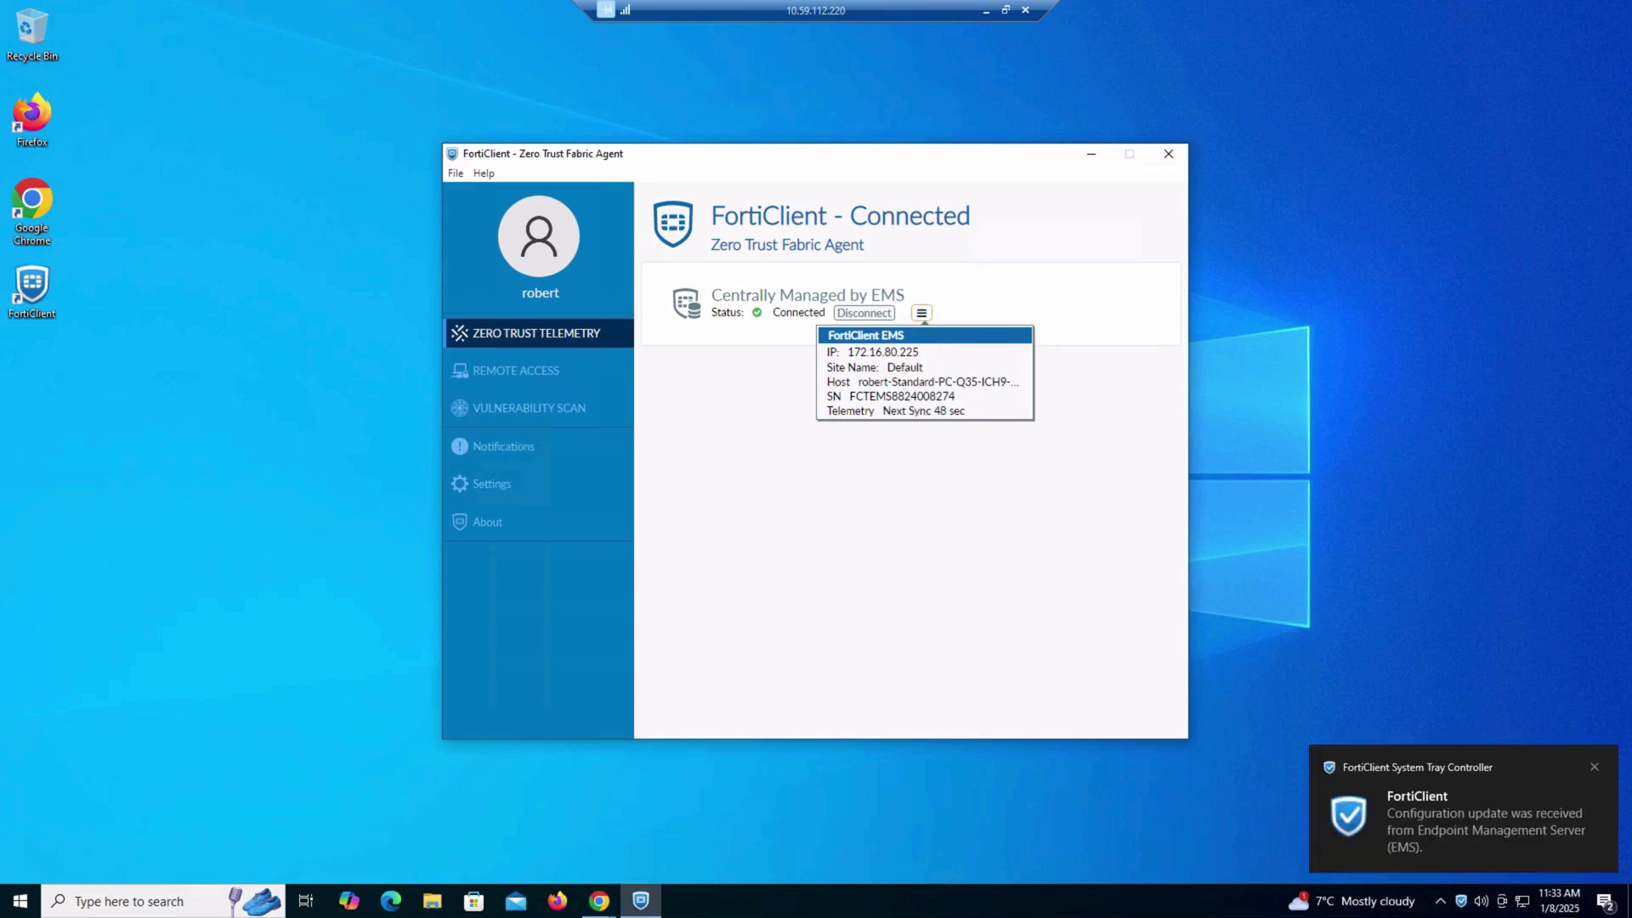
click(940, 339)
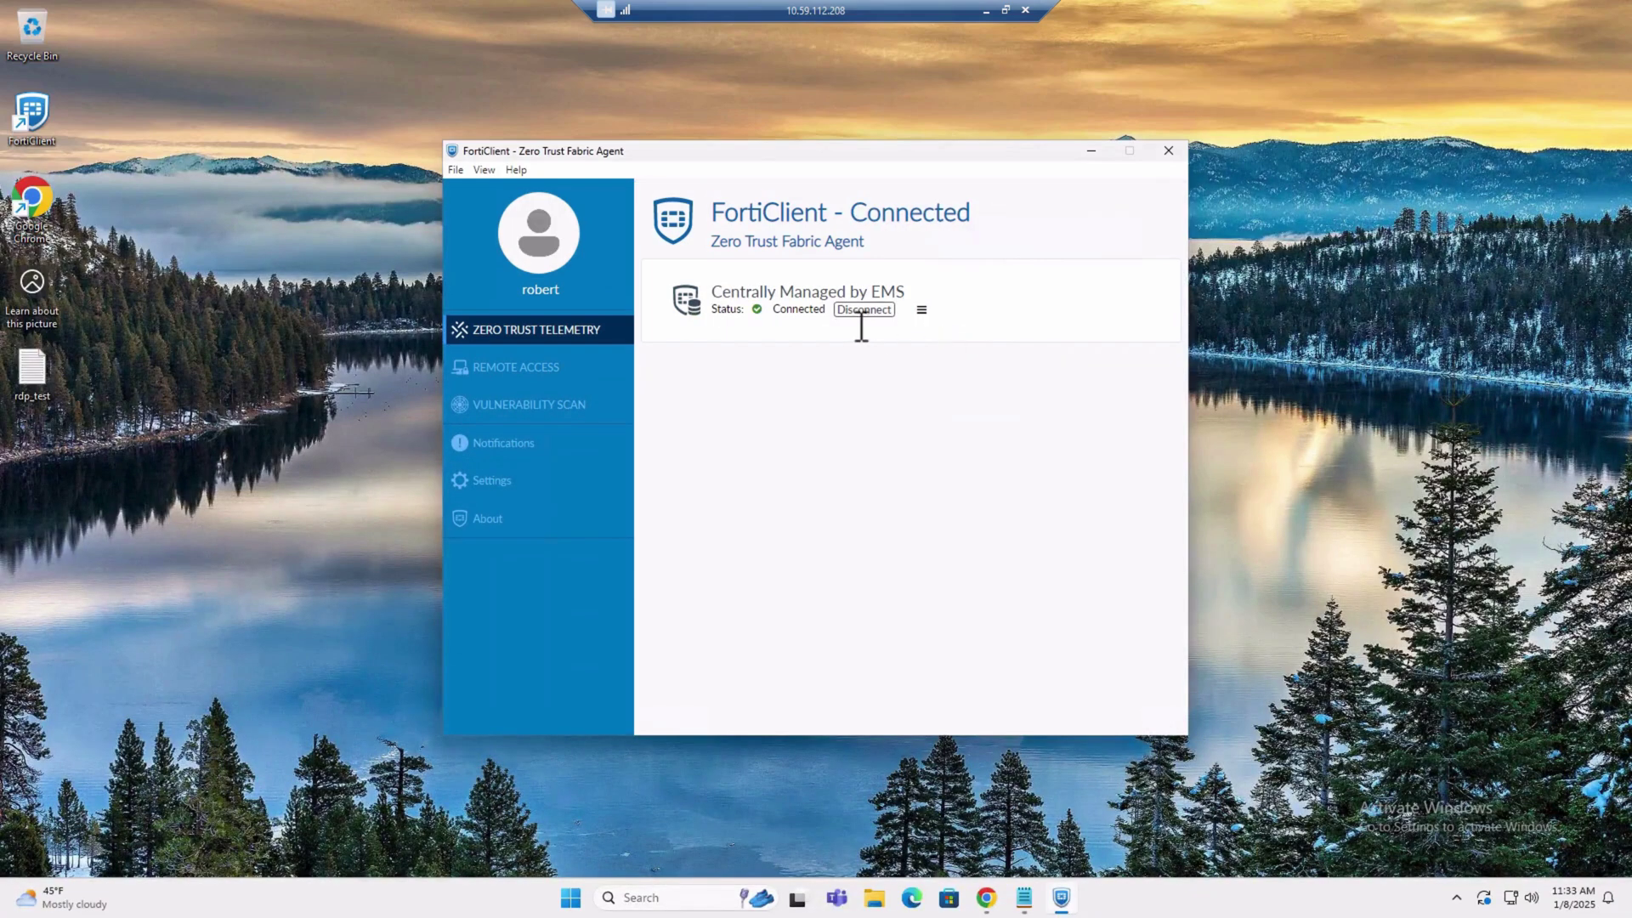
click(924, 309)
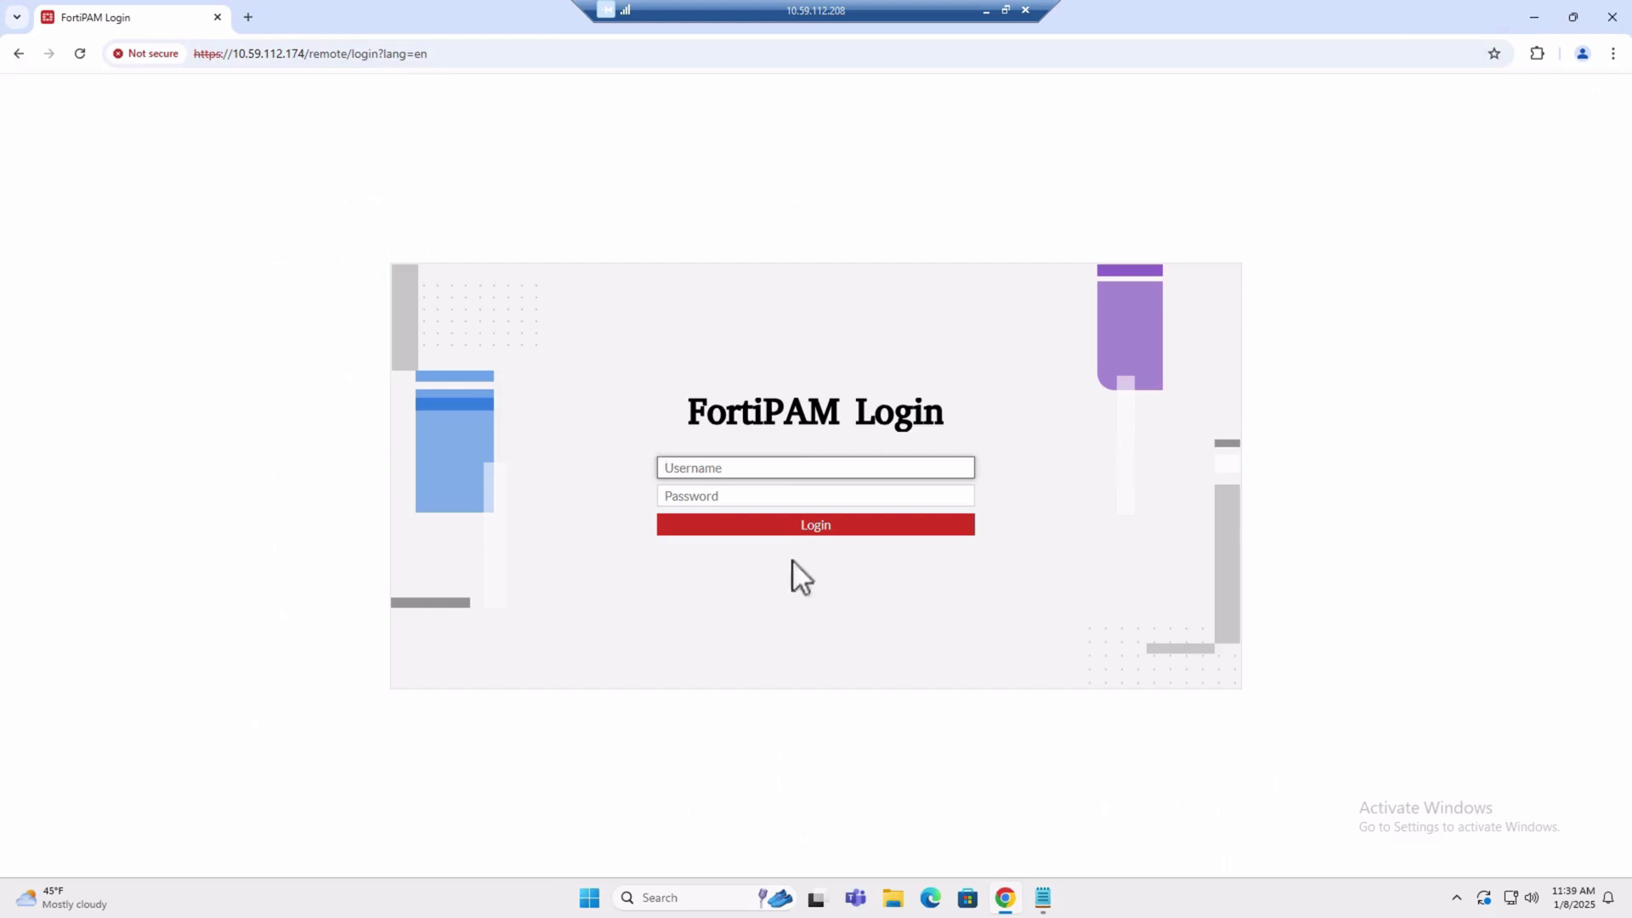
Log in to FortiPAM as admin on the first Windows endpoint
click(788, 463)
text(admin)
key(Tab)
text(••••••••••)
key(Return)
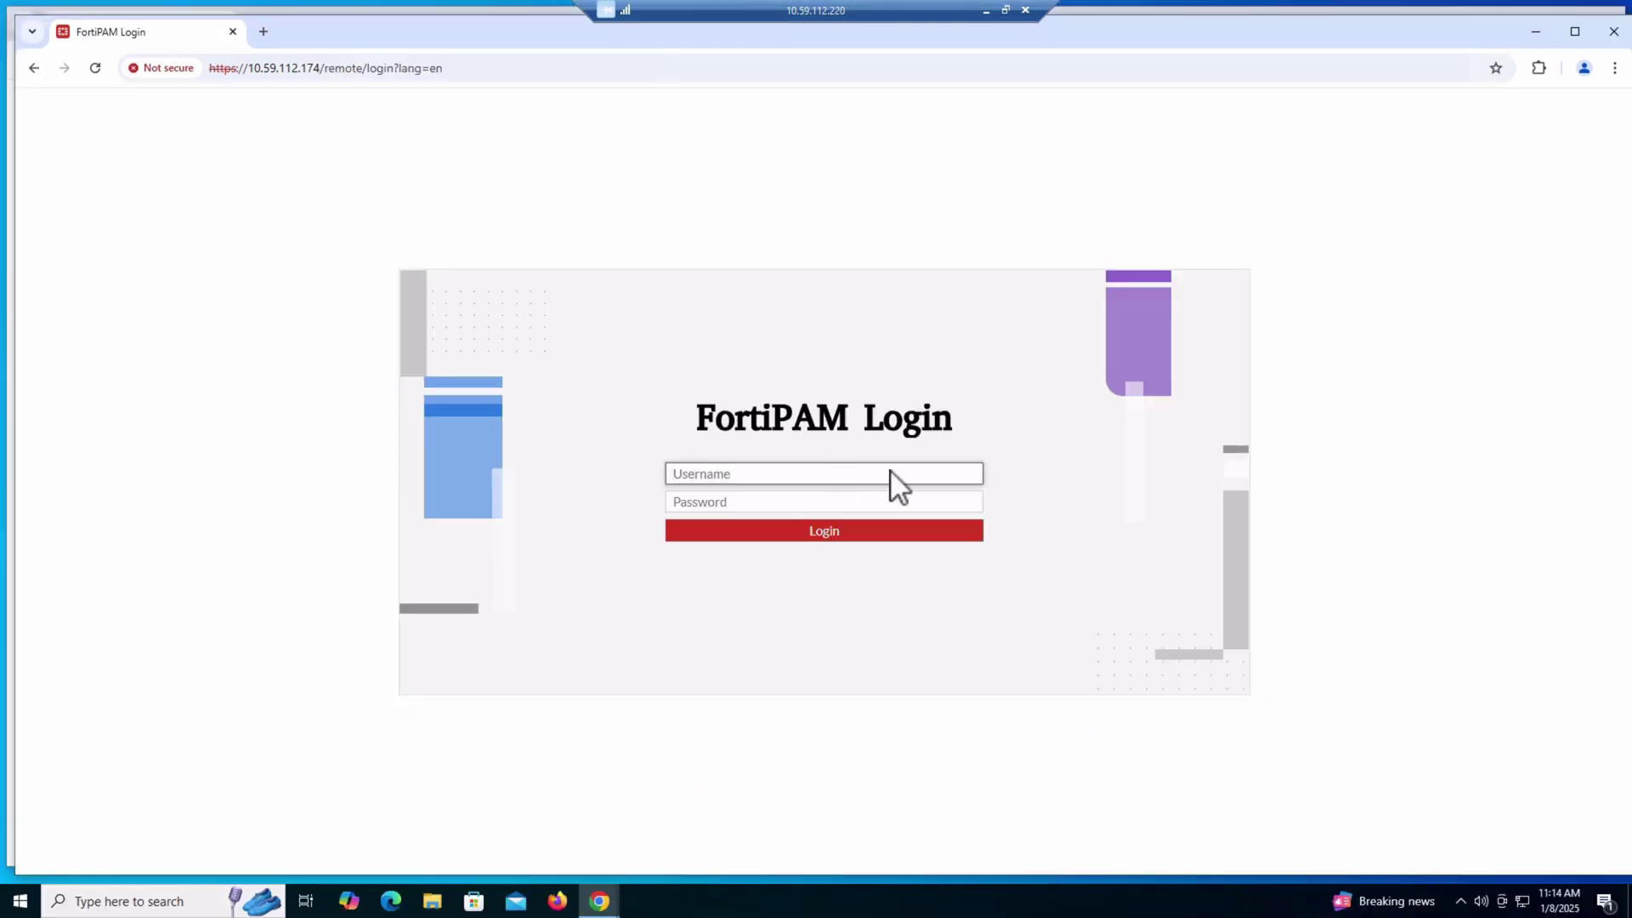
Log in to FortiPAM as admin on the second Windows endpoint
text(admin)
key(Tab)
text(********)
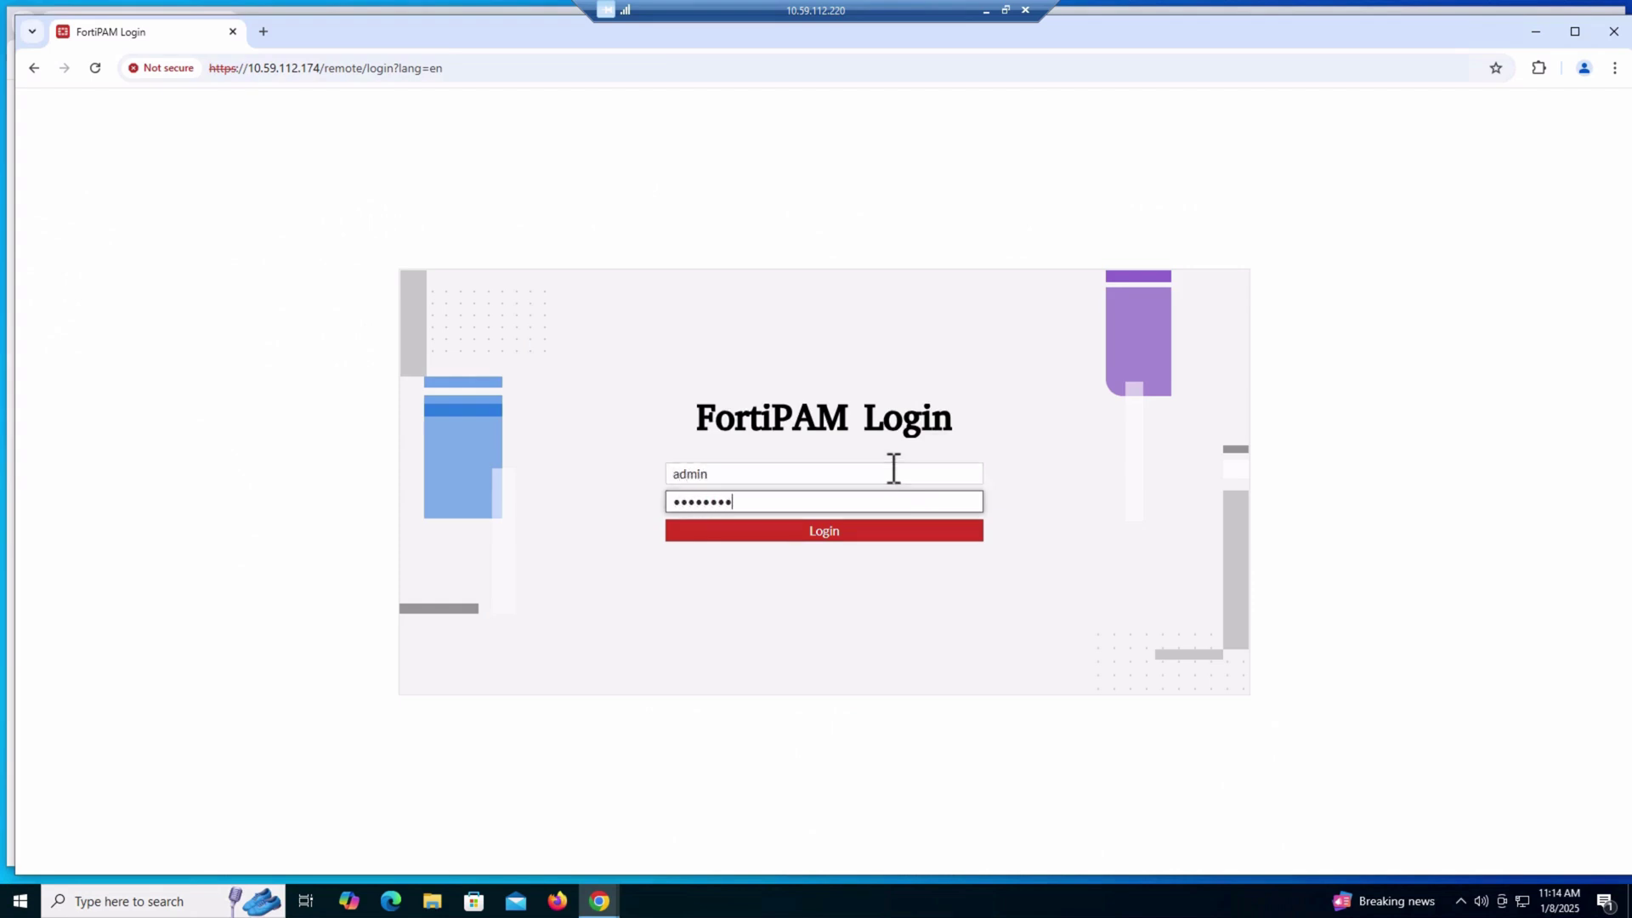
key(Return)
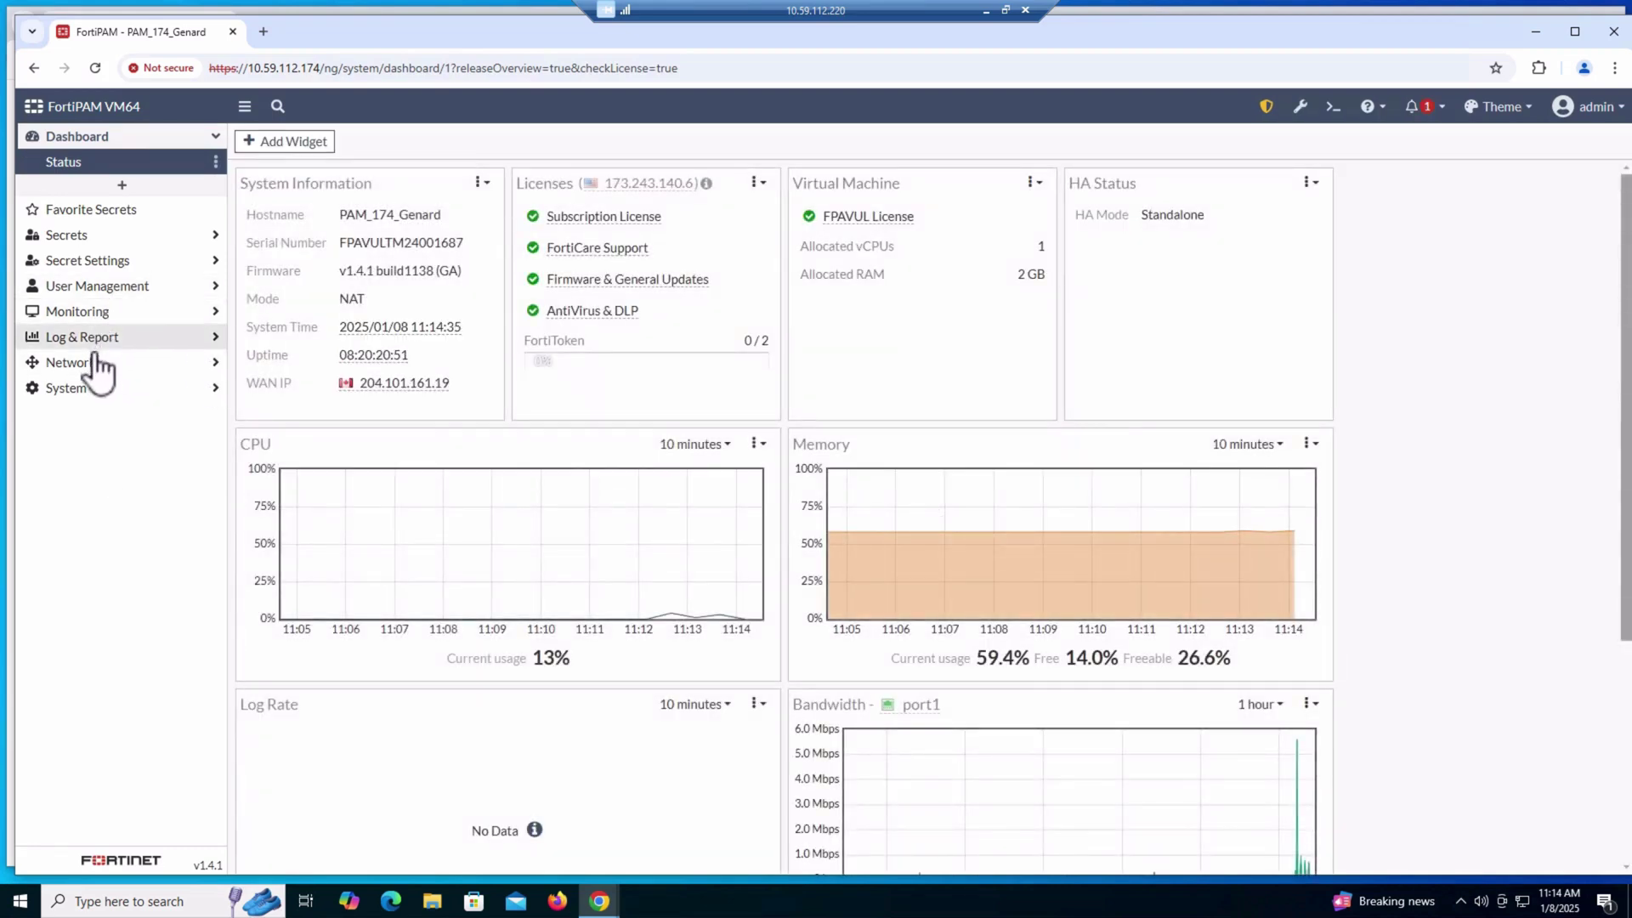
Review the EMS_211 FortiClient EMS connector under Network > Fabric Connectors and confirm with OK
click(93, 364)
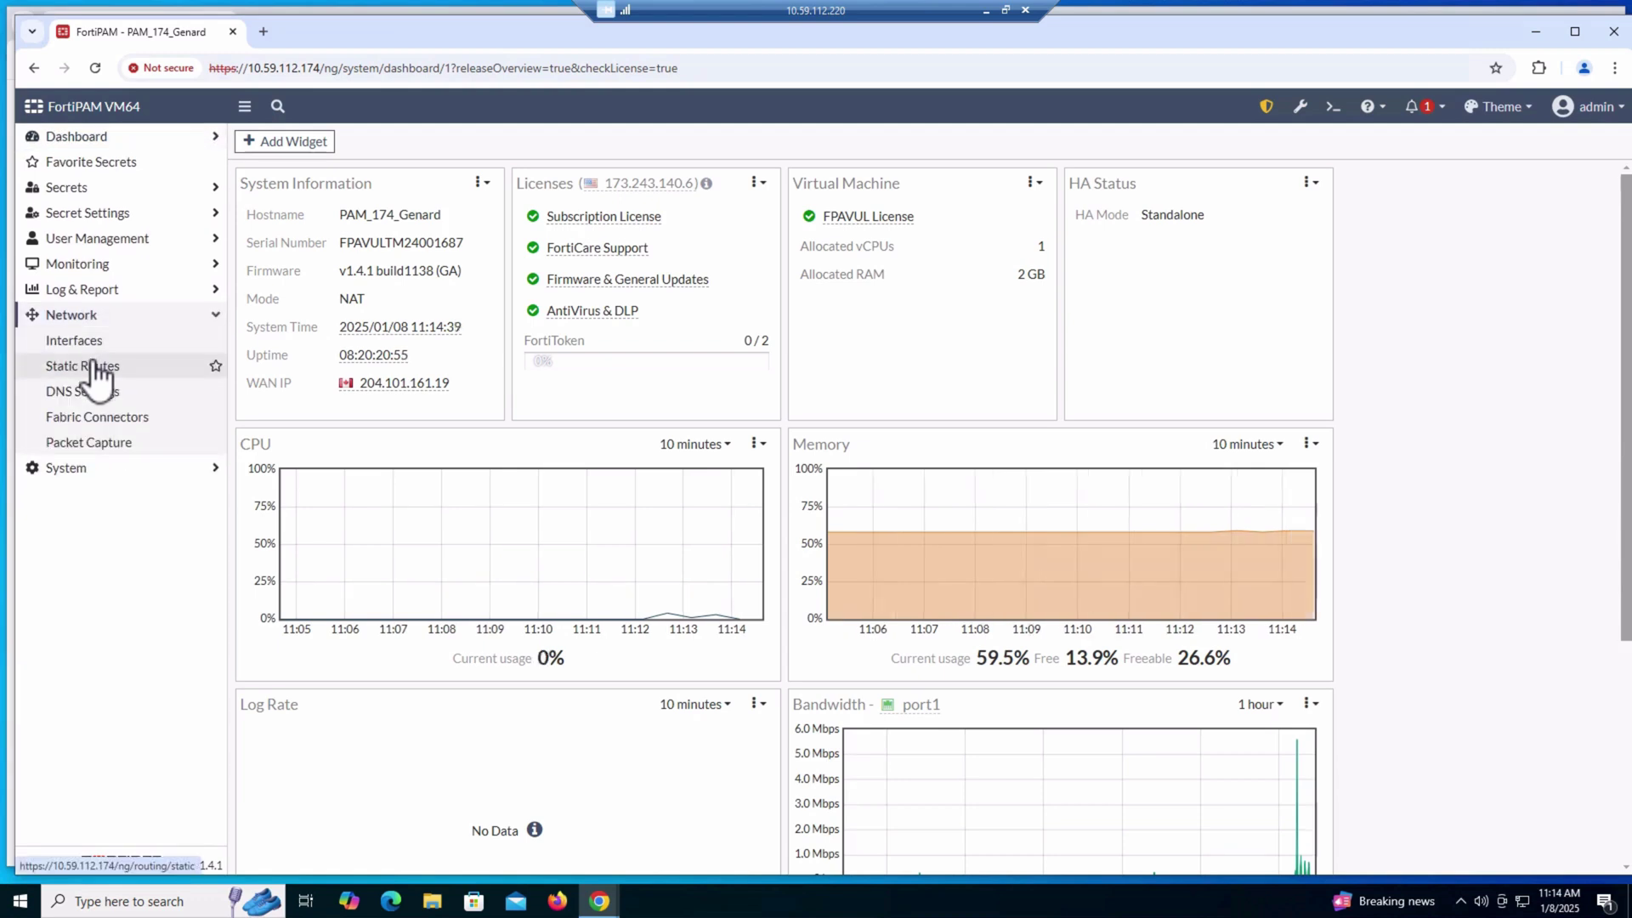
click(98, 416)
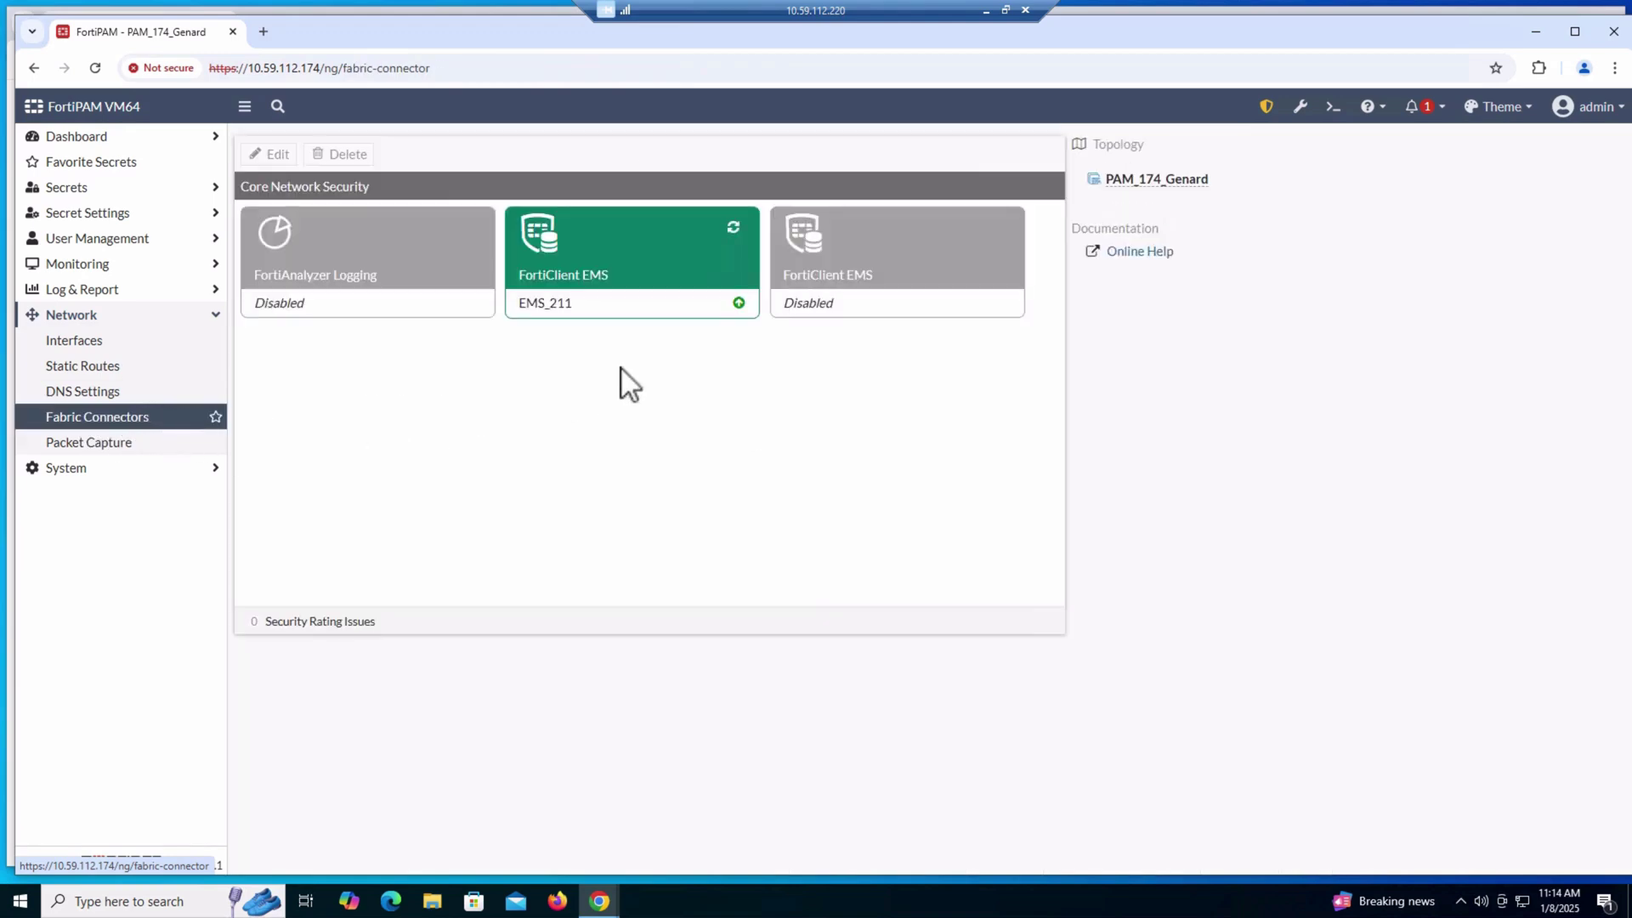
click(667, 326)
right_click(675, 315)
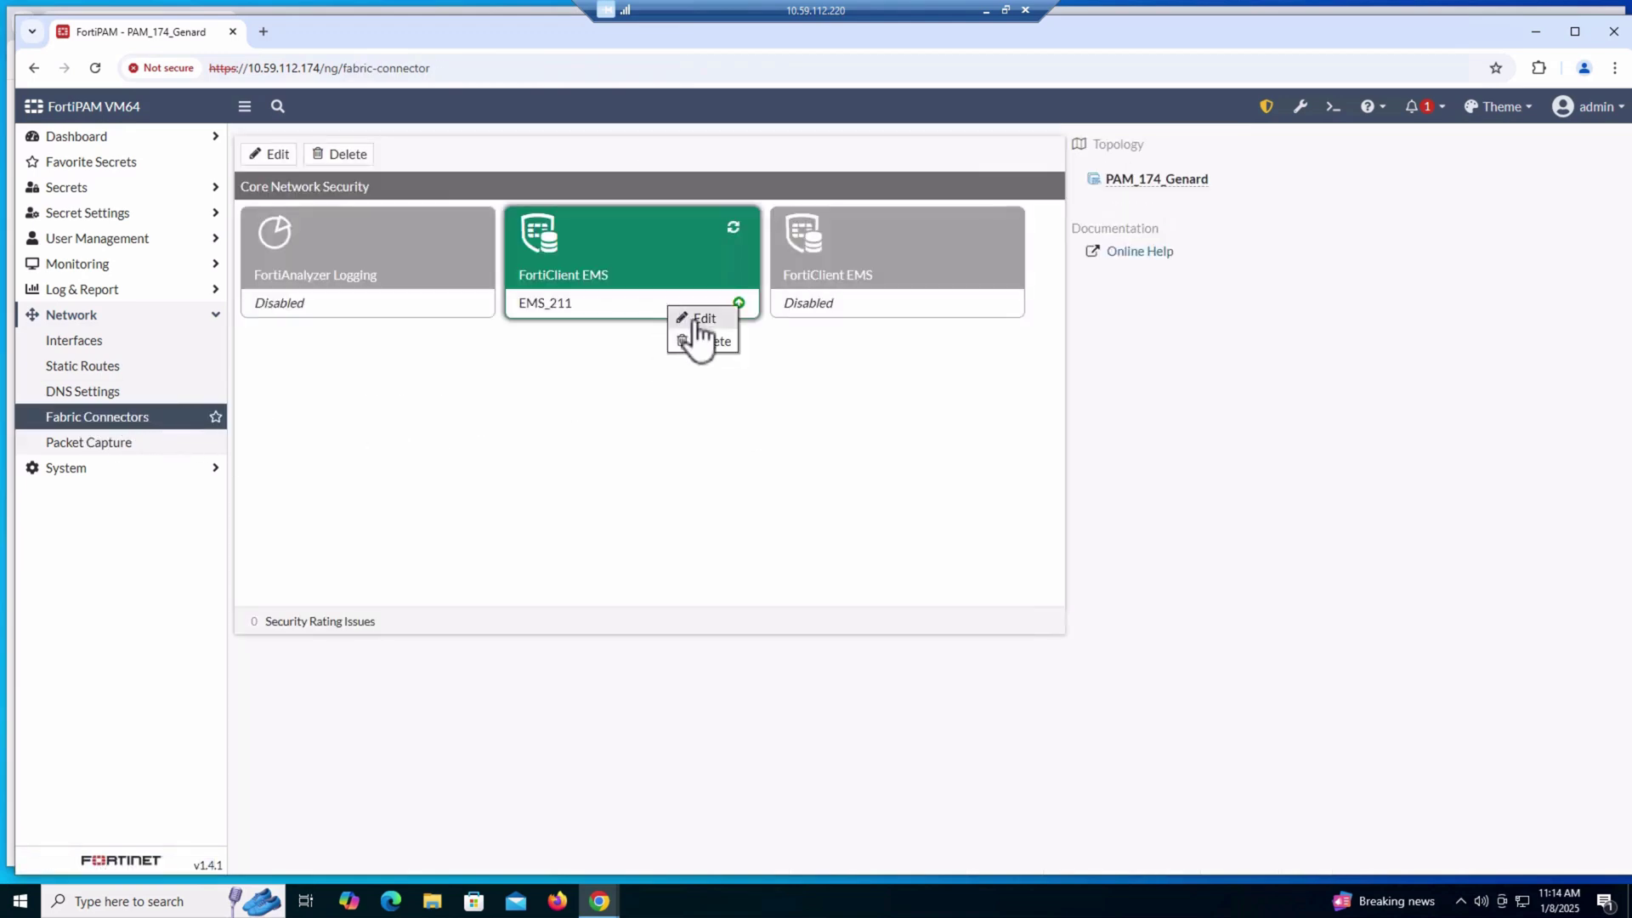
click(705, 318)
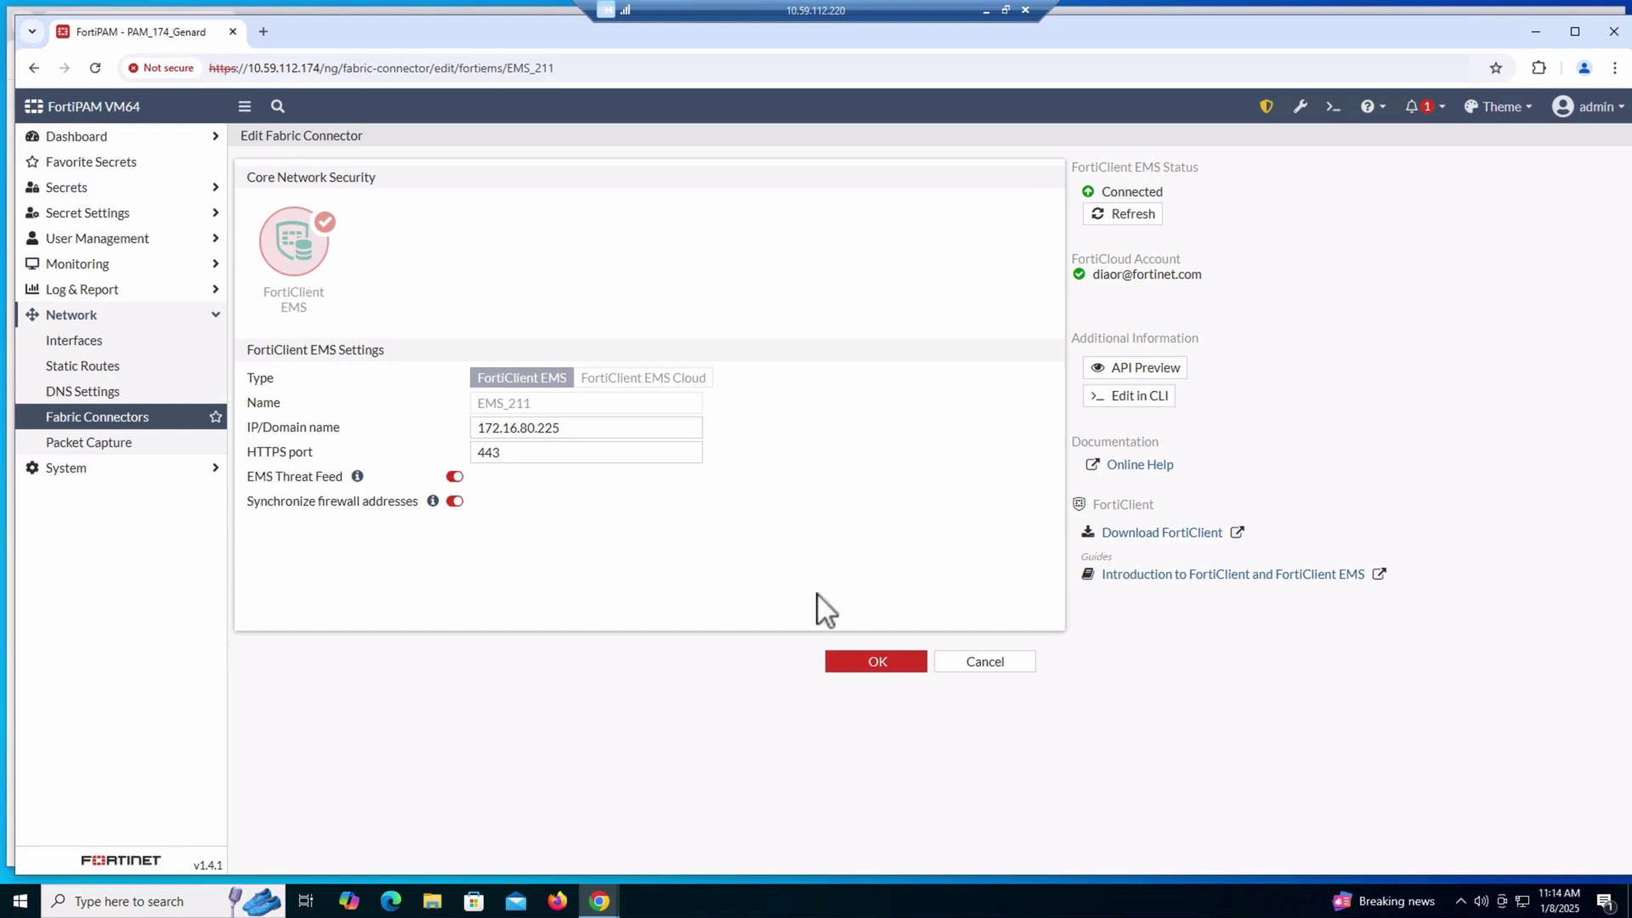
click(875, 662)
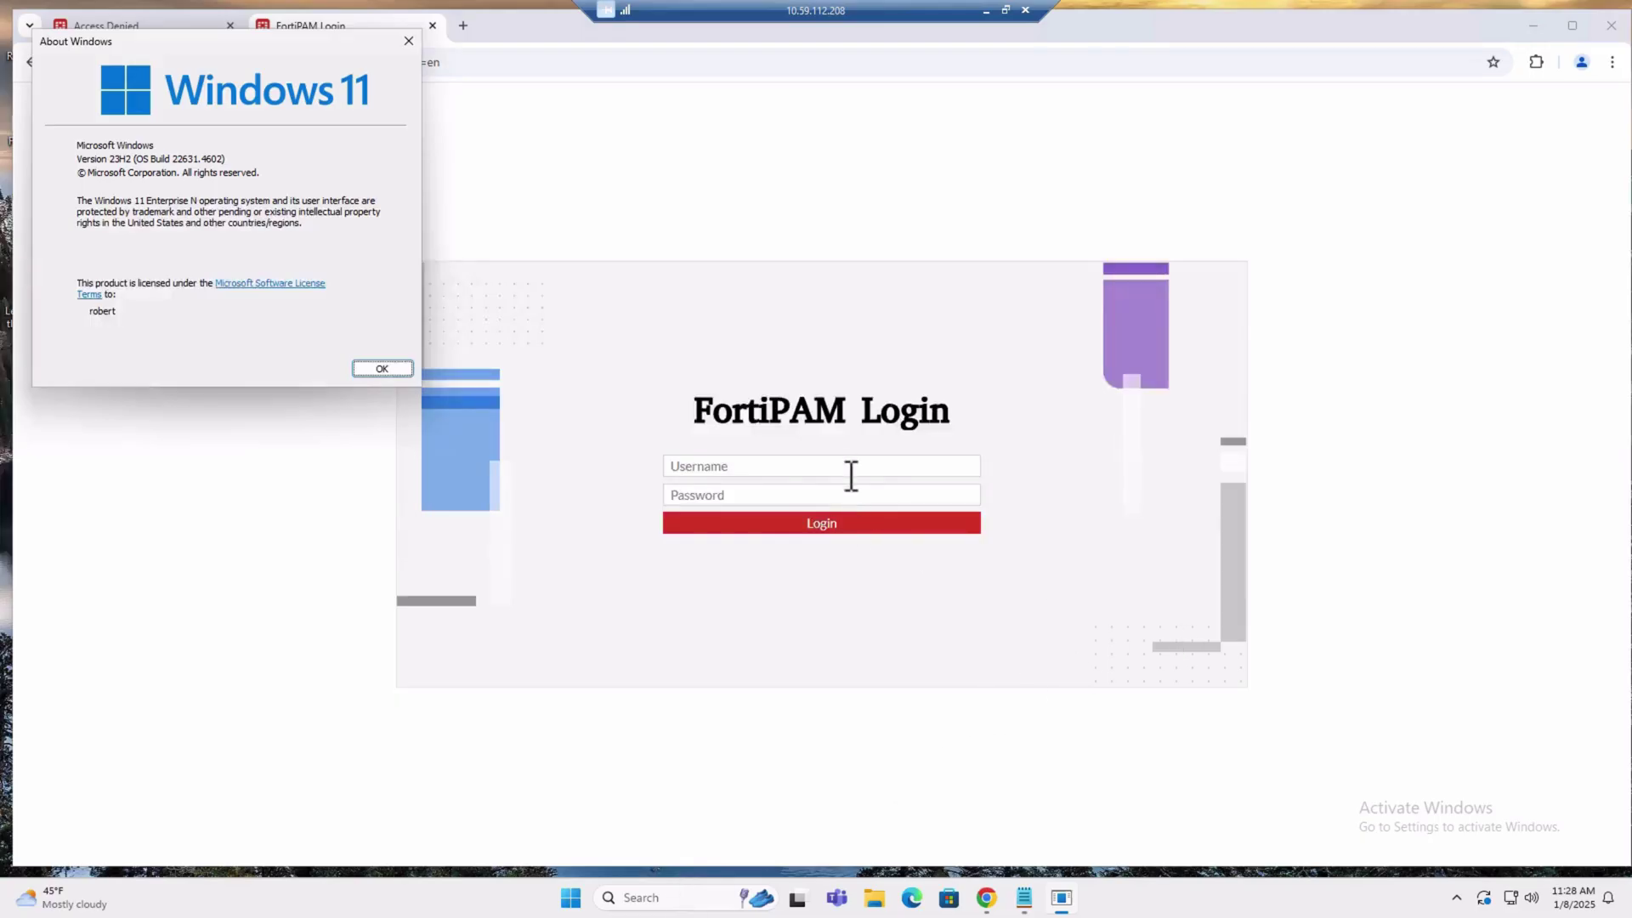
Log in to FortiPAM as admin again after closing the Windows version info dialog
click(848, 466)
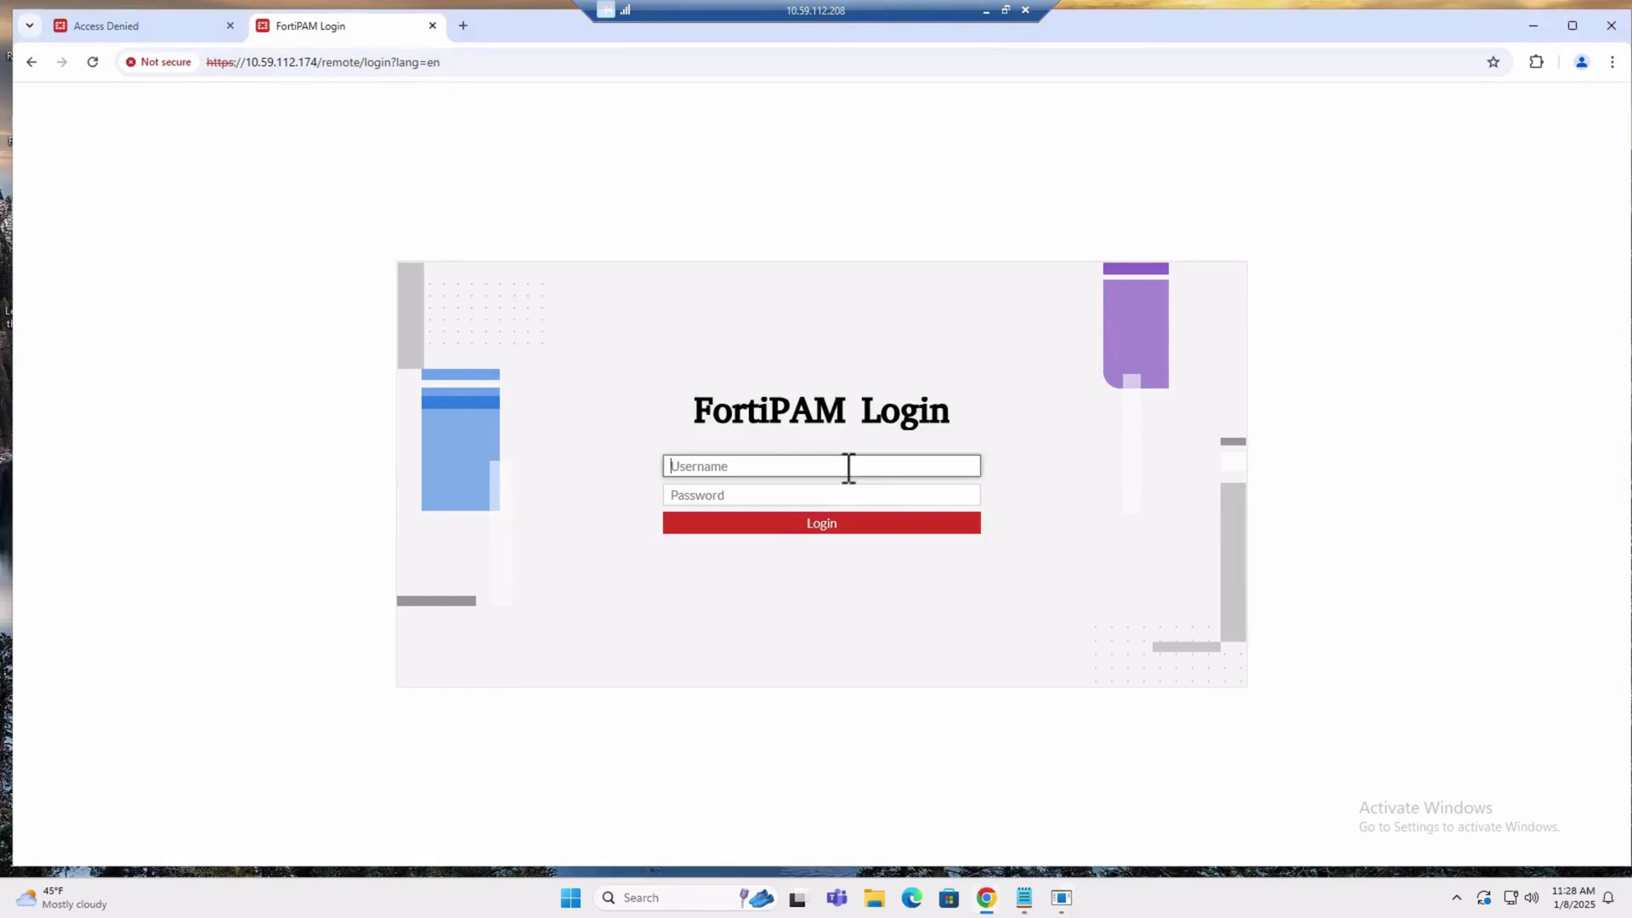
text(admin)
key(Tab)
text(••••••••)
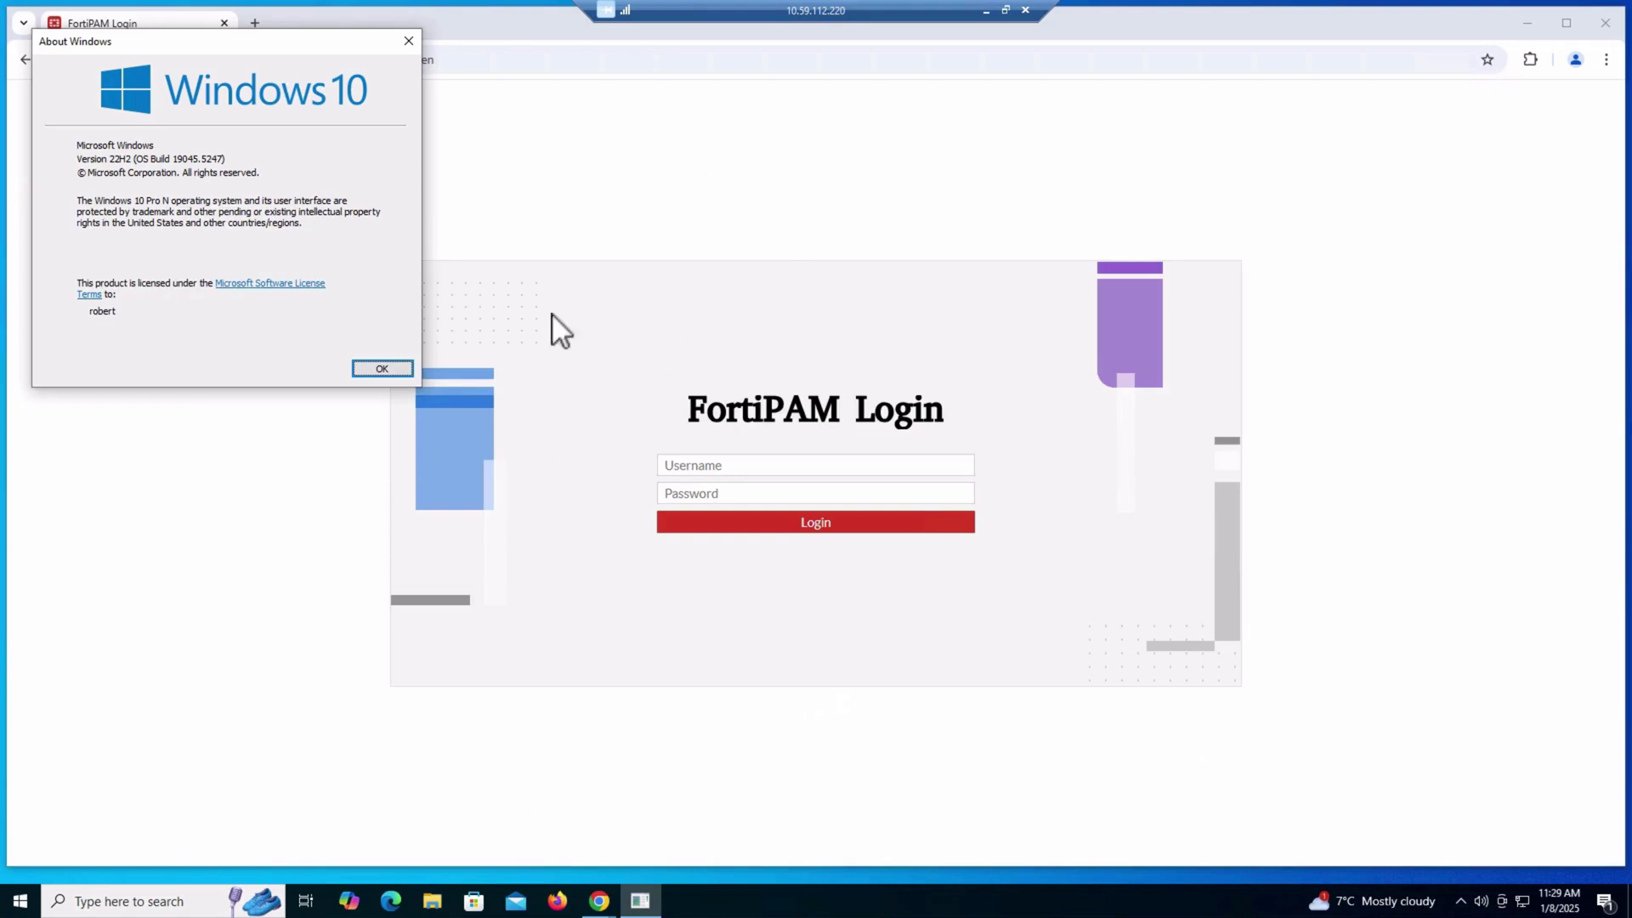
click(388, 371)
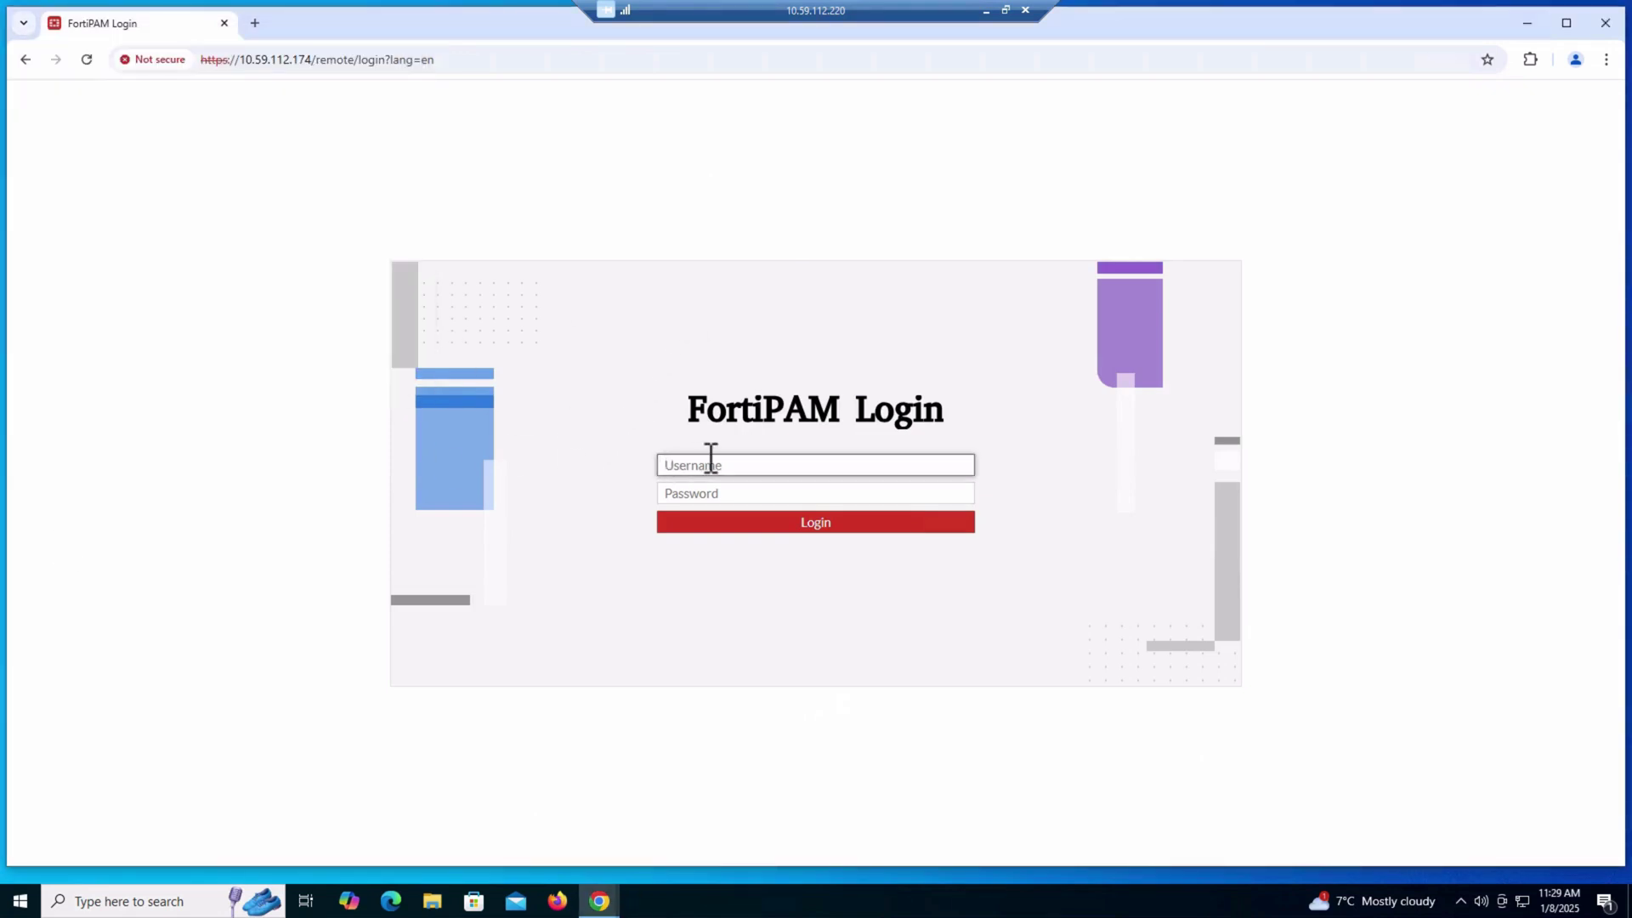
text(admin)
key(Tab)
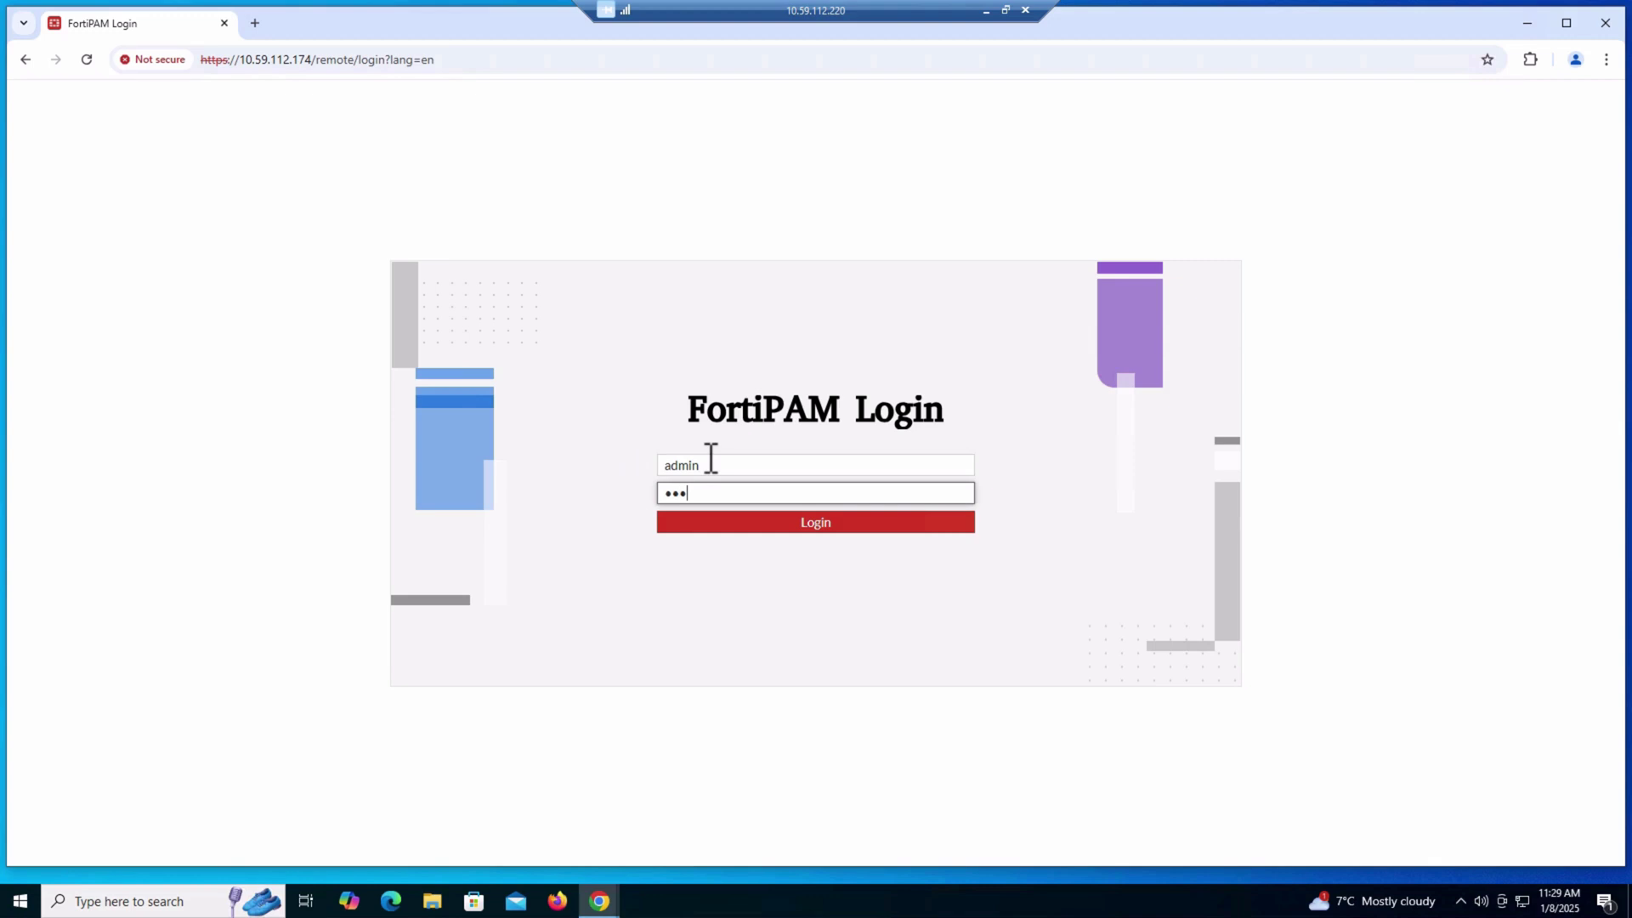
key(Return)
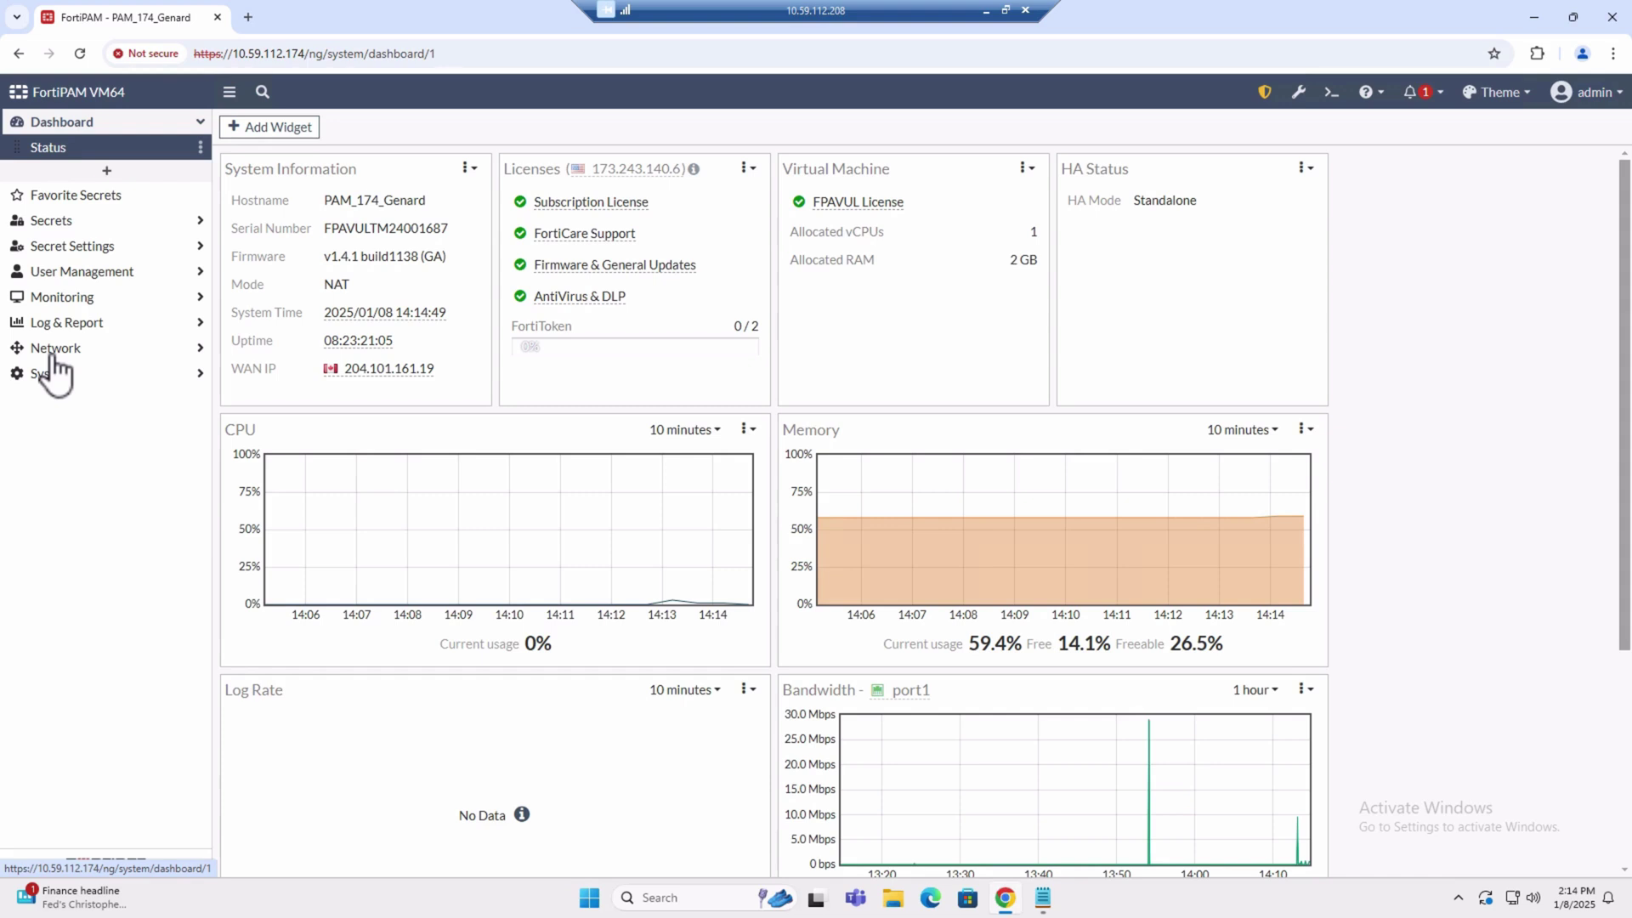
Open port1's Edit Interface page from Network > Interfaces
click(53, 350)
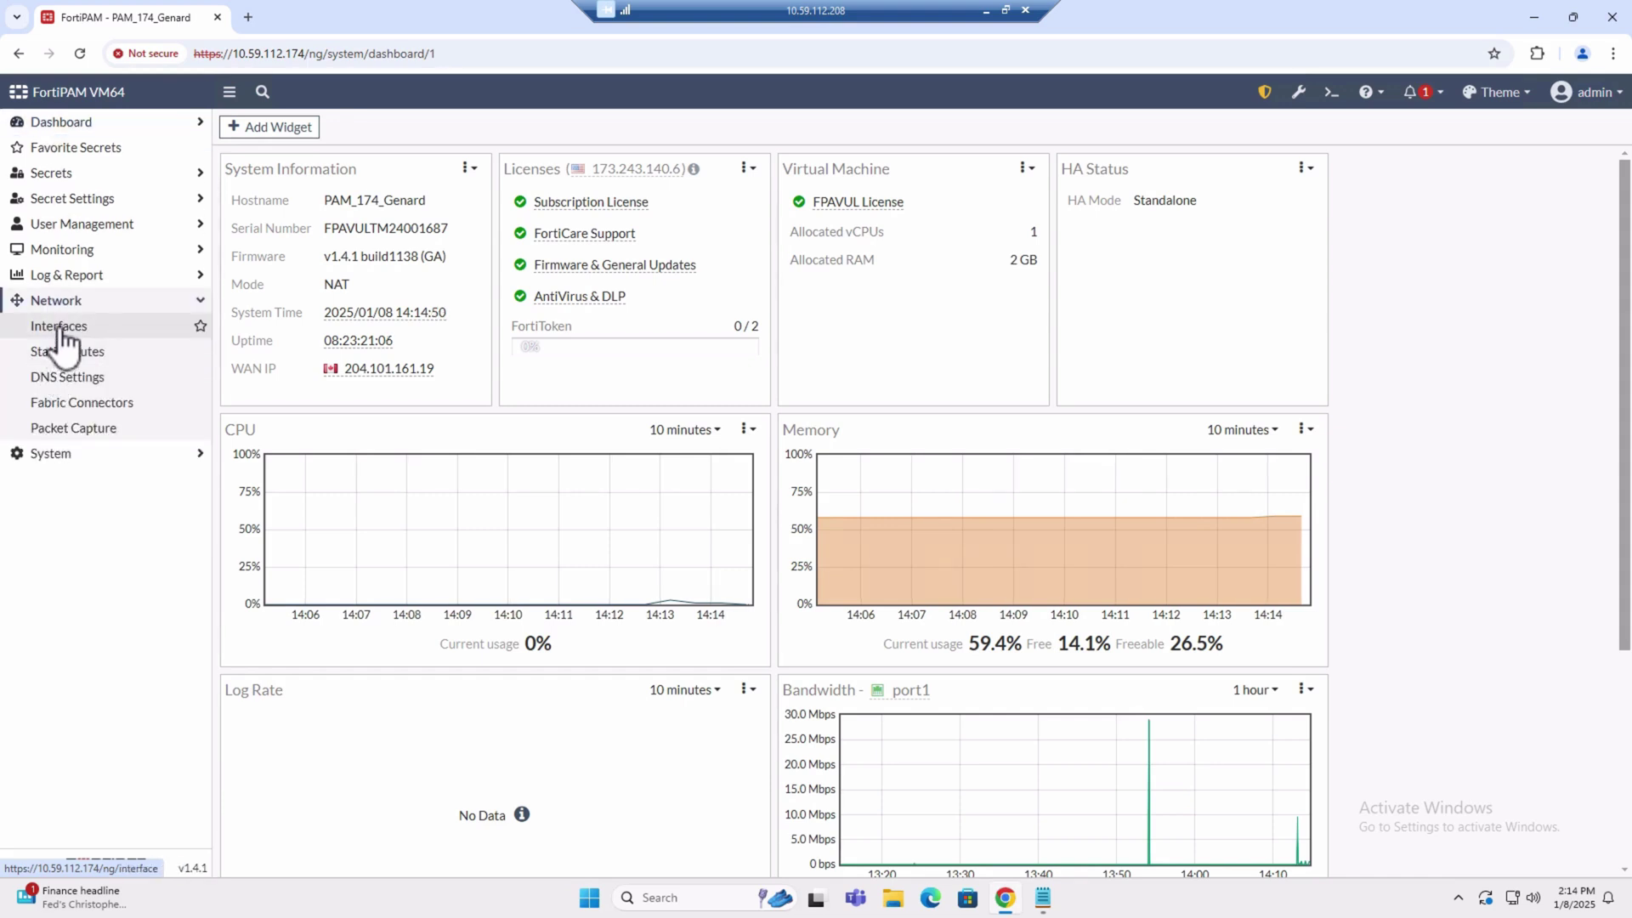
click(59, 327)
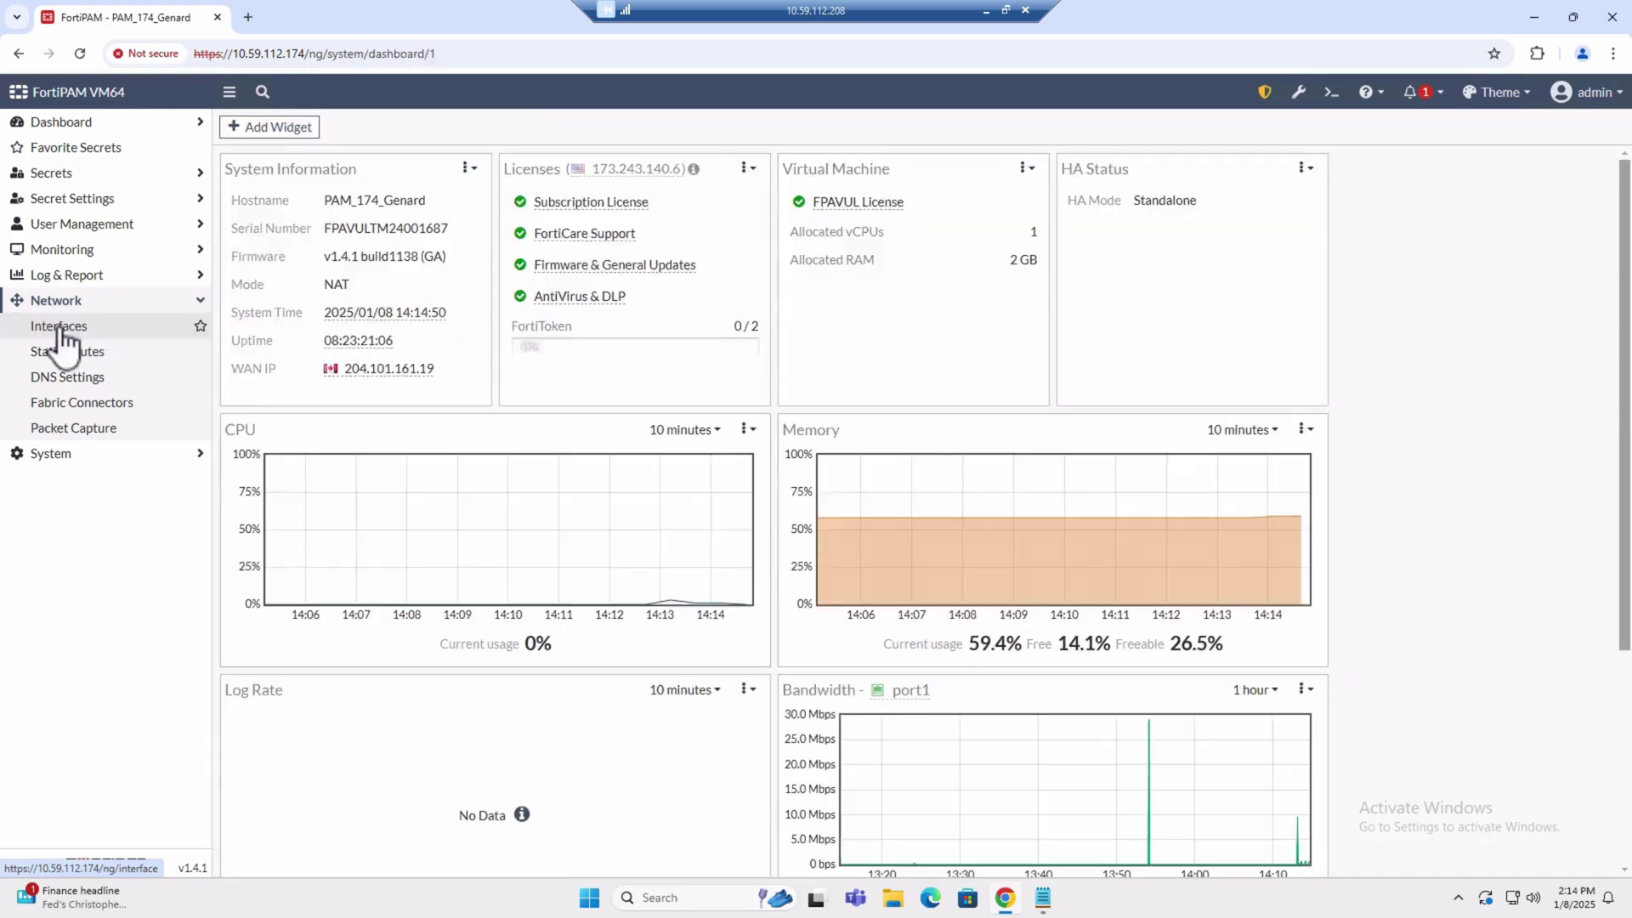
click(62, 328)
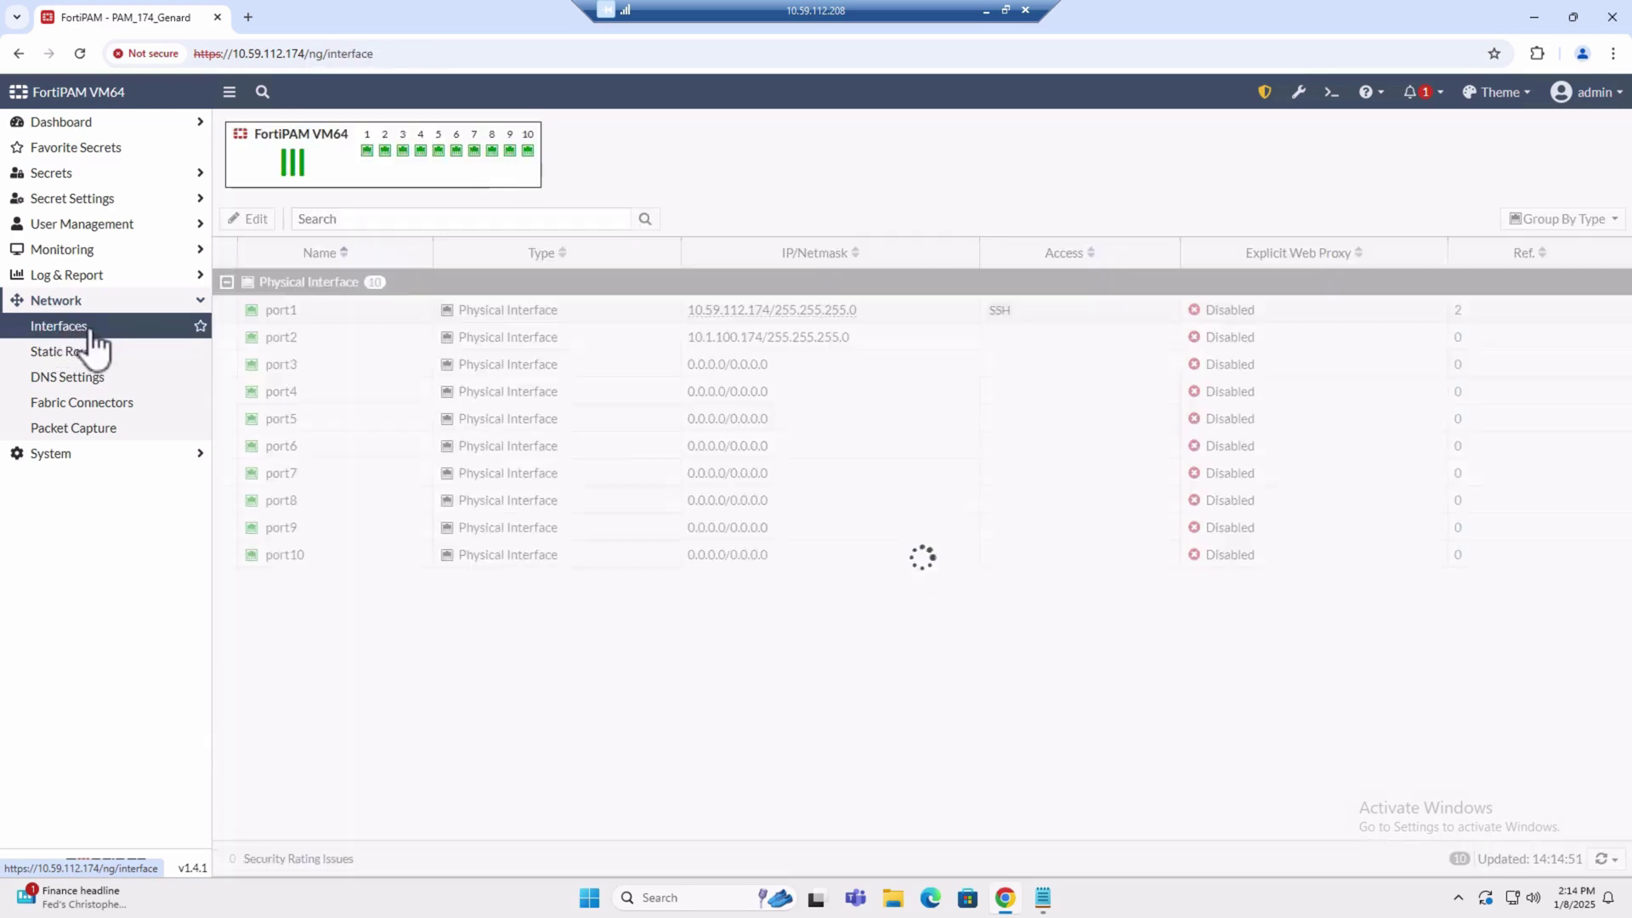
right_click(283, 314)
click(314, 349)
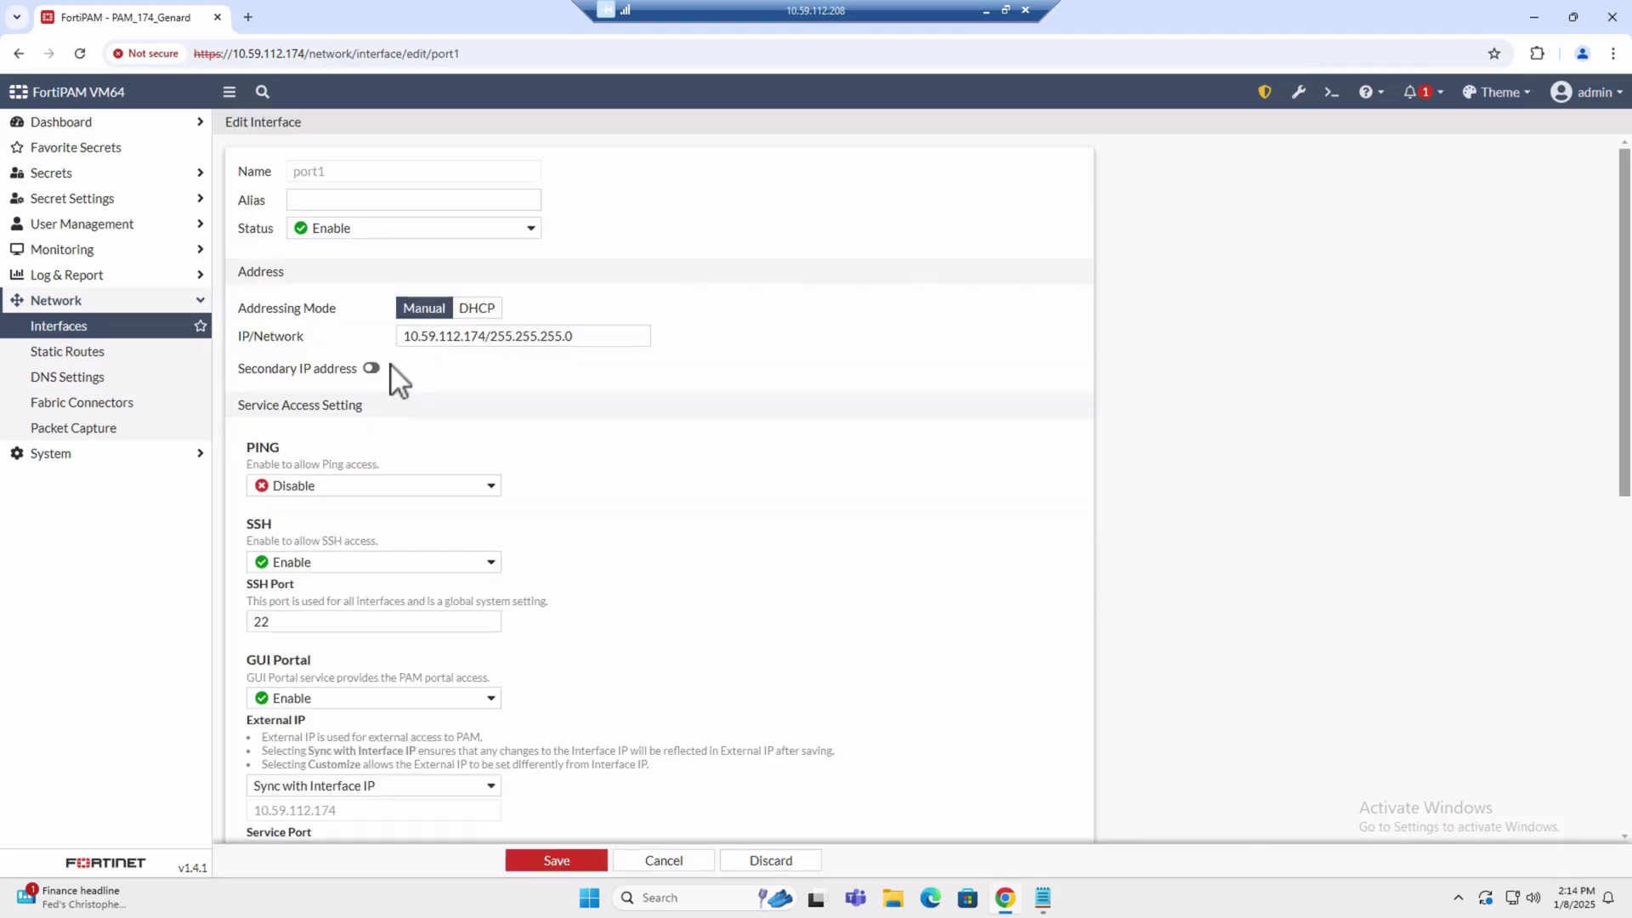
Remove the Windows_10 ZTNA tag from port1 and save, leaving only Windows_11
scroll(462, 461, down, 6)
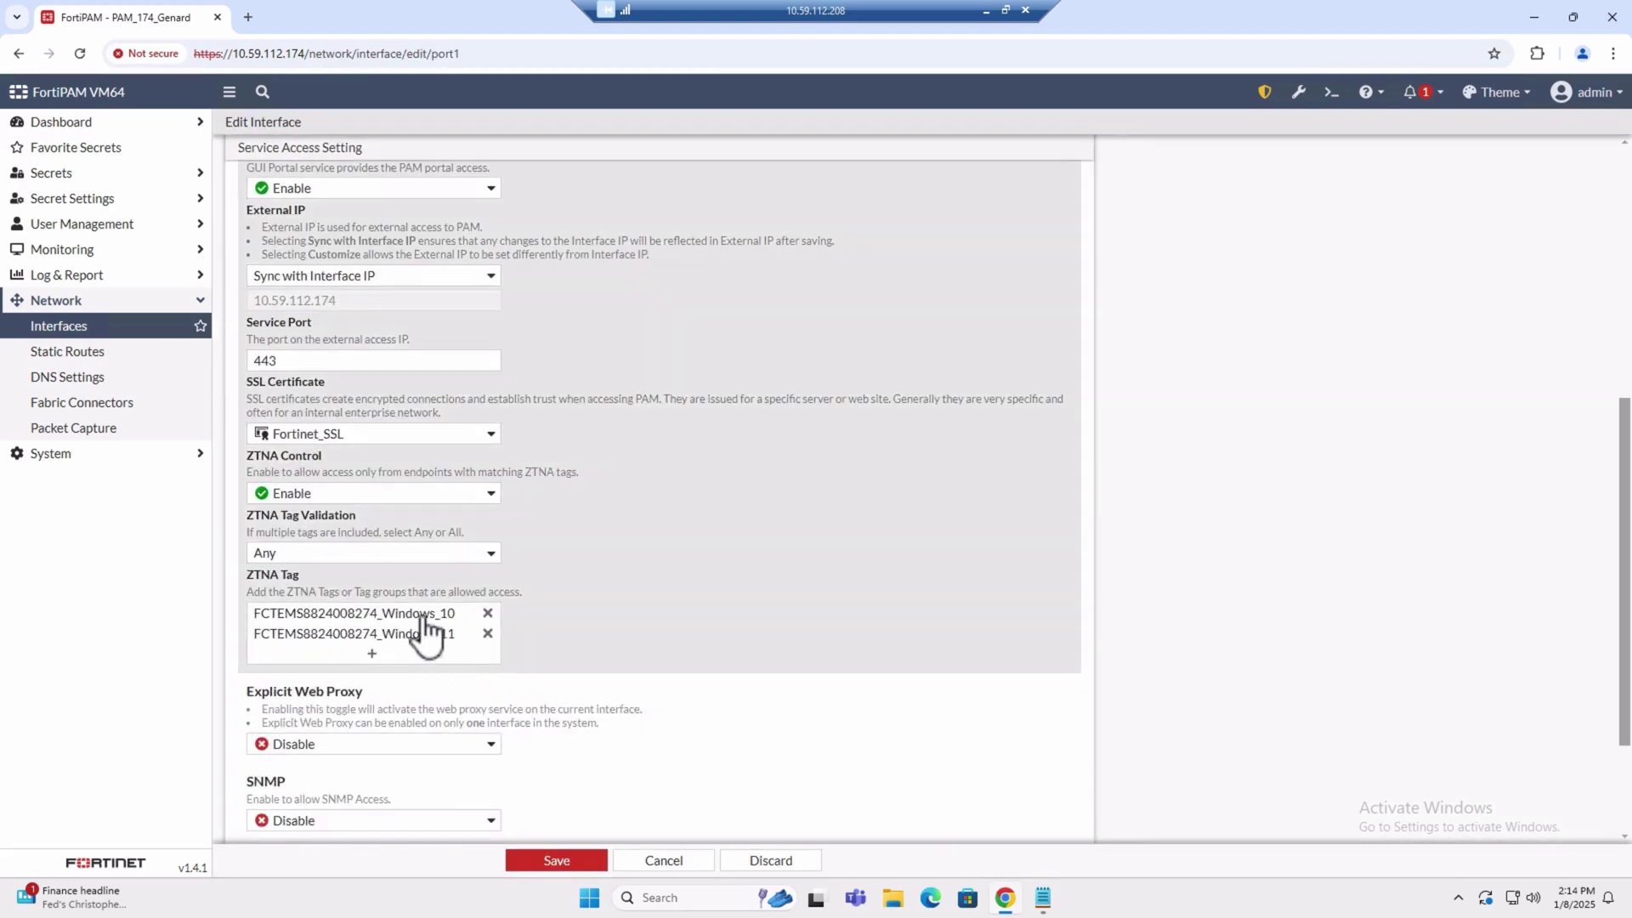
mouse_move(475, 623)
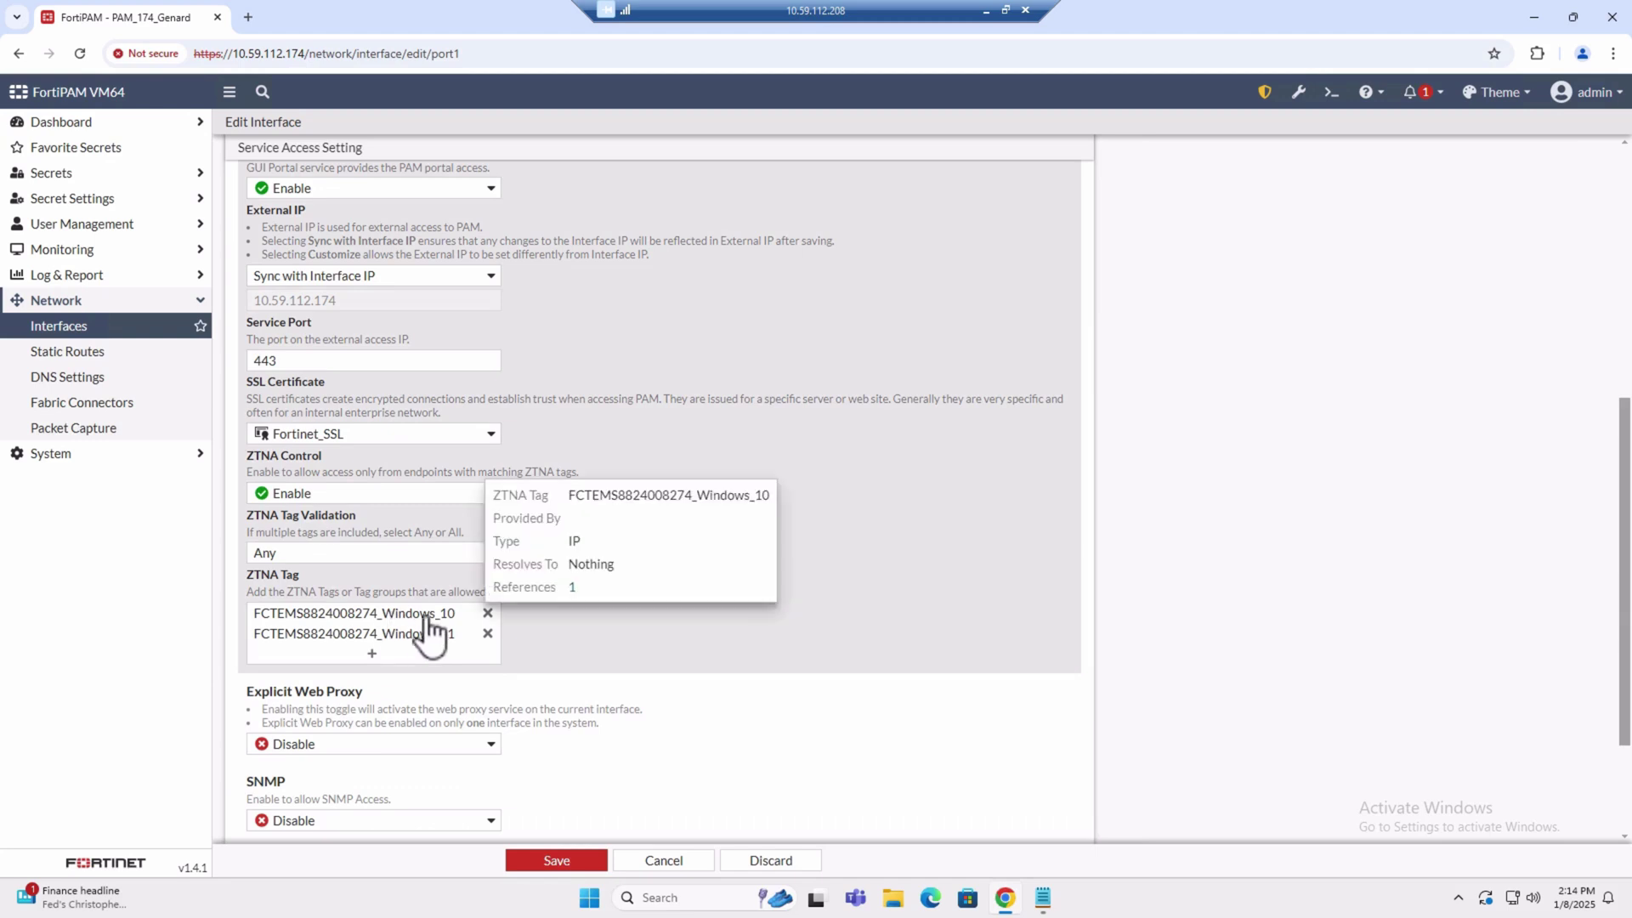
click(487, 613)
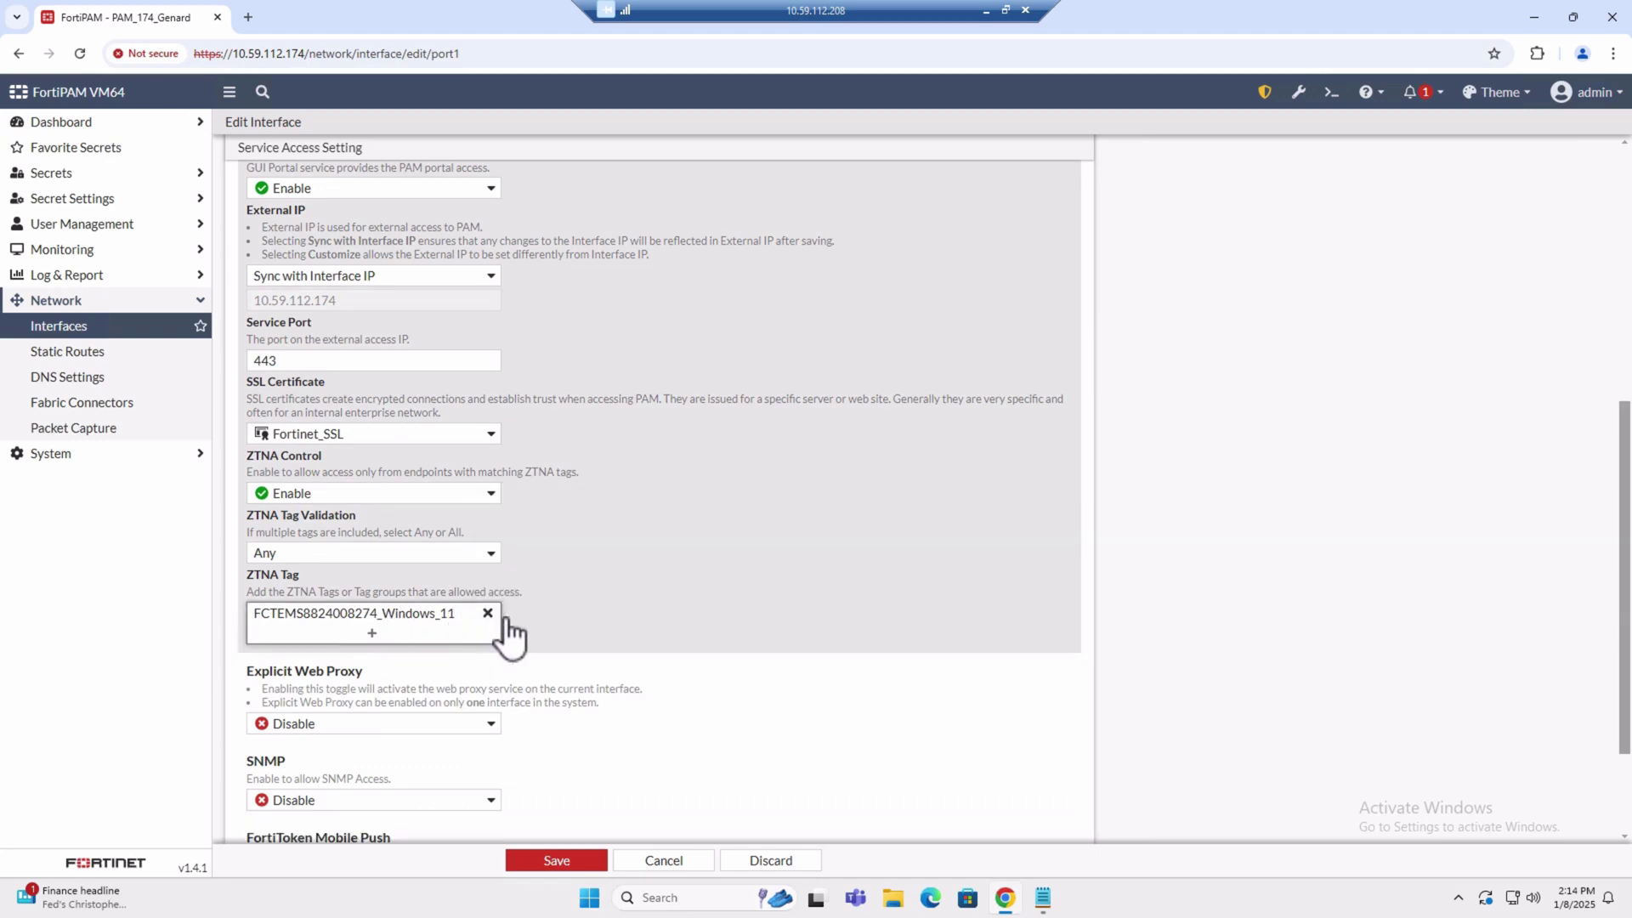
scroll(630, 650, down, 1)
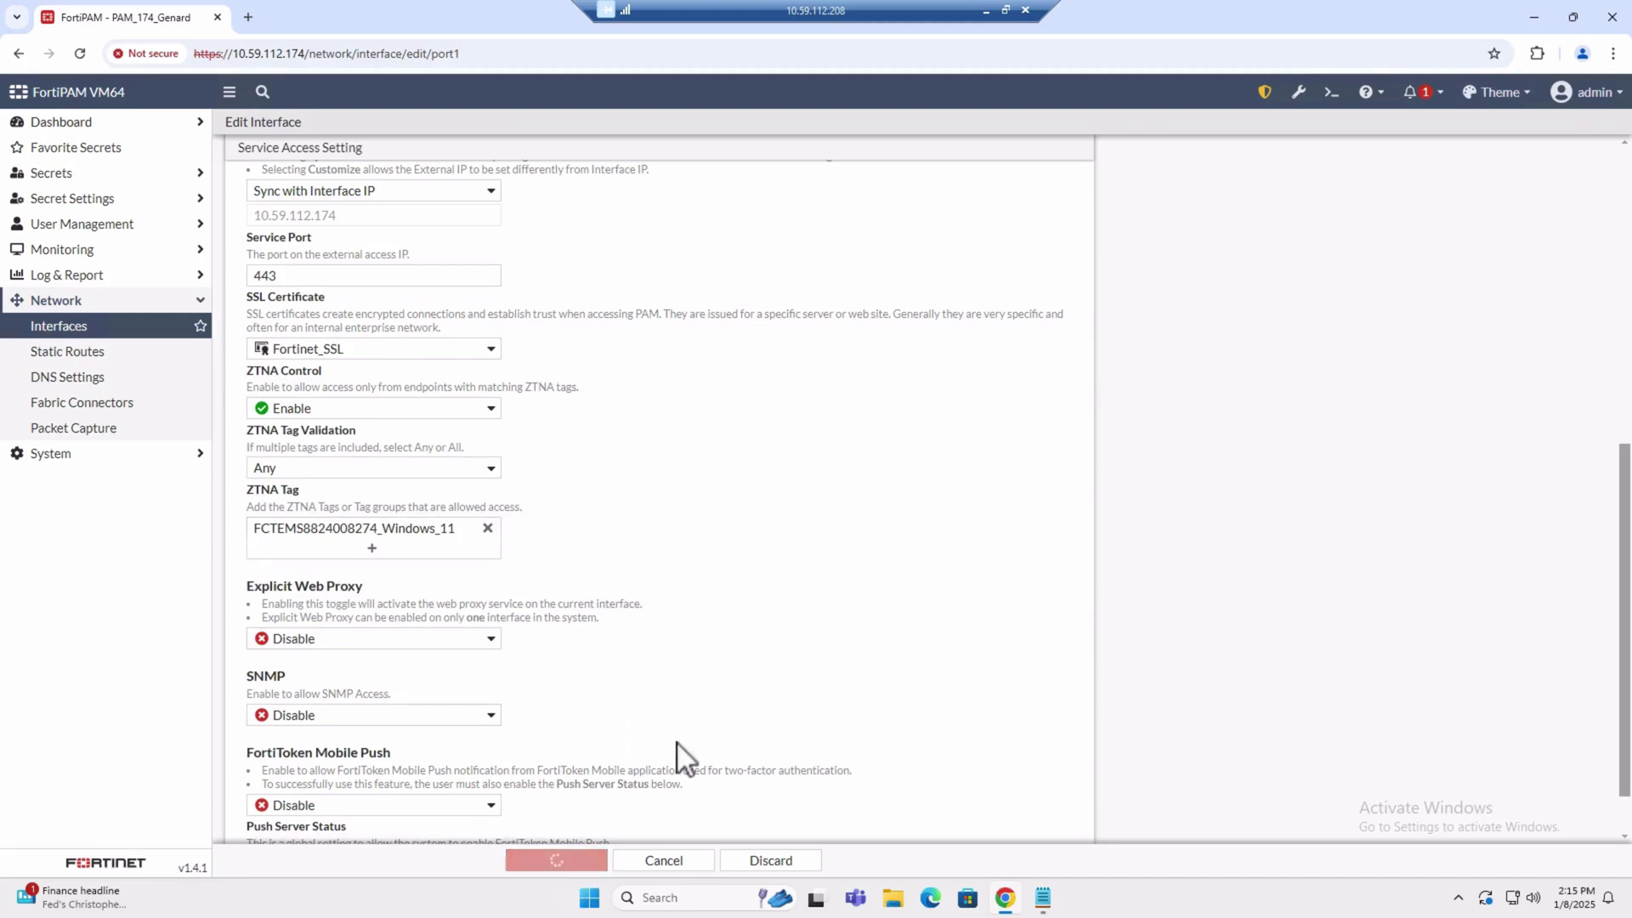
click(559, 862)
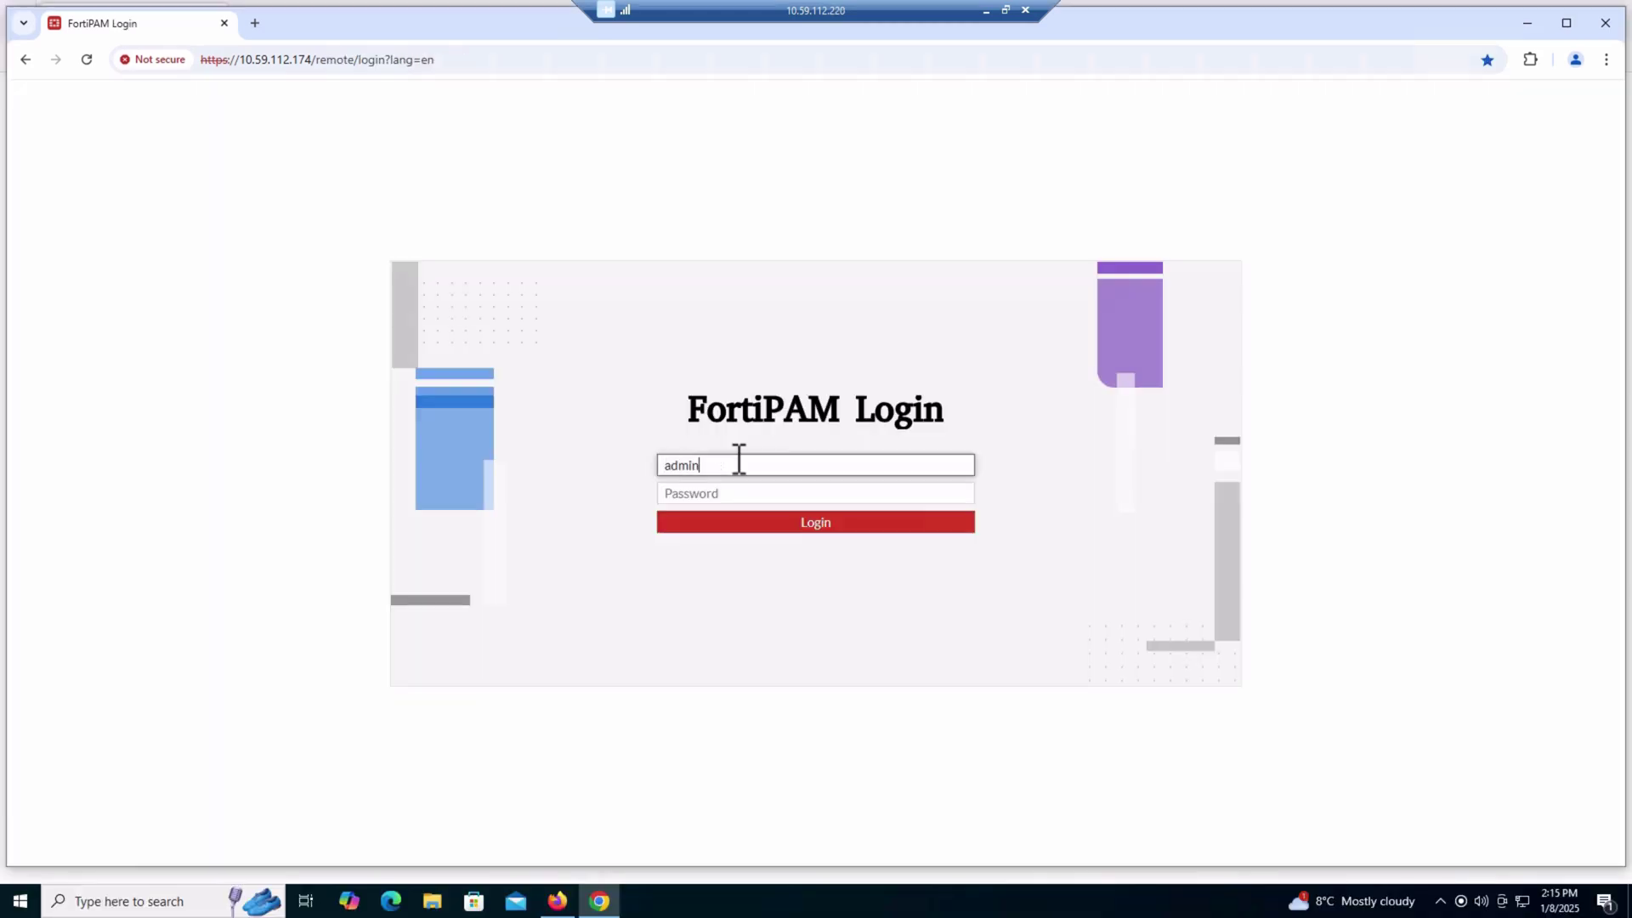
Attempt the FortiPAM login from Windows 10 and highlight the resulting ZTNA Access Denied heading
key(Tab)
text(••)
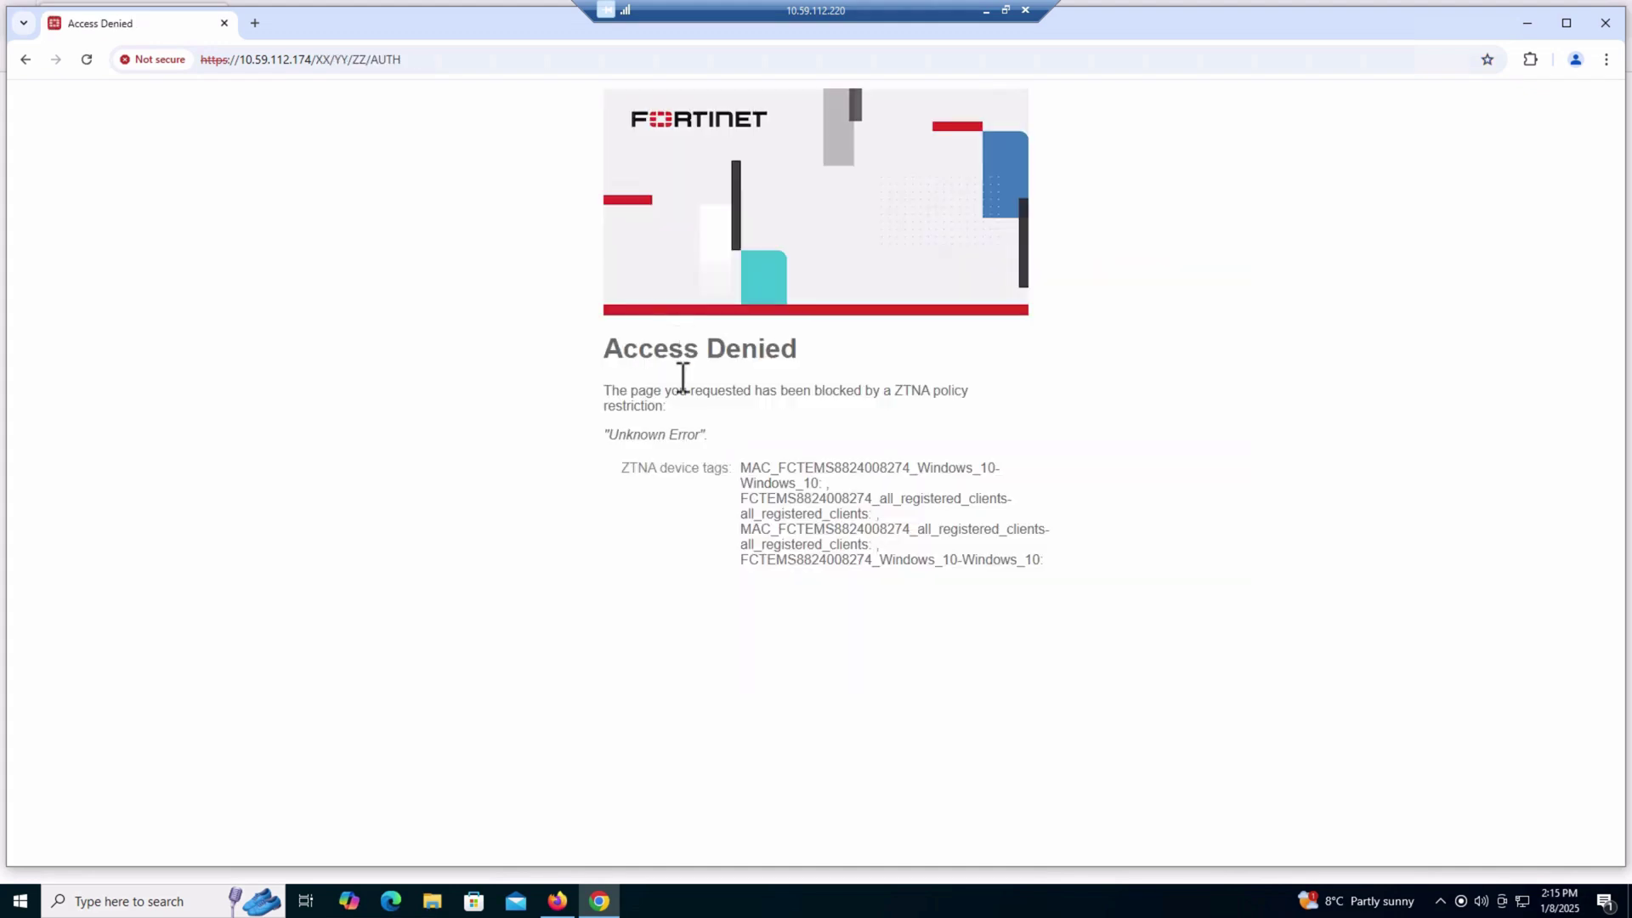
drag(604, 349, 969, 408)
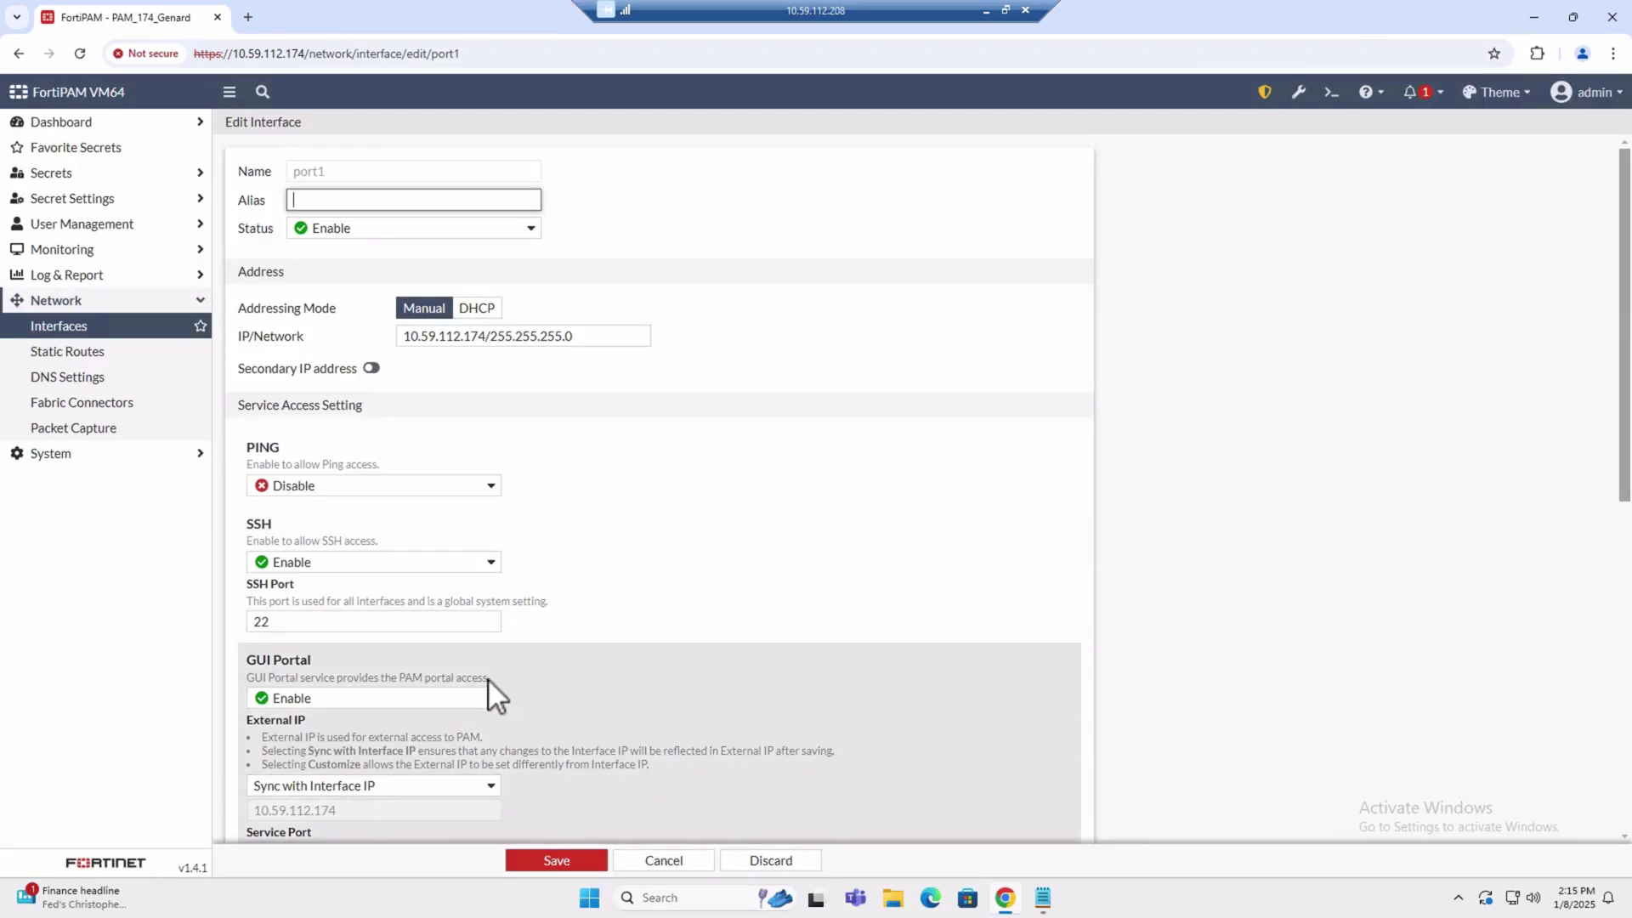
scroll(491, 684, down, 4)
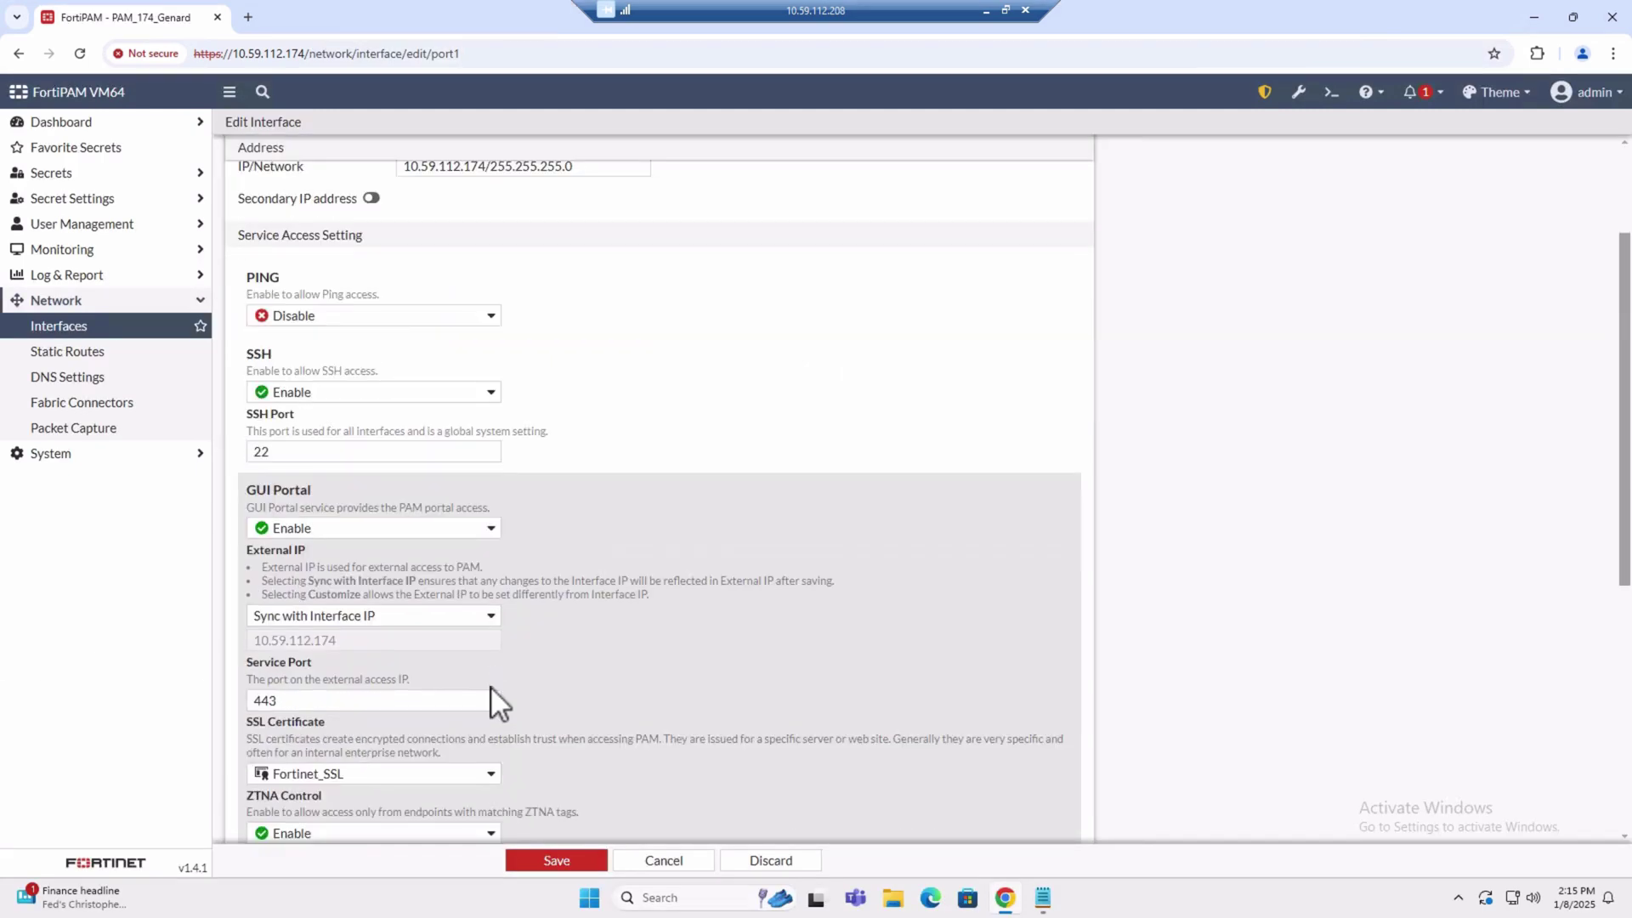
scroll(459, 642, down, 2)
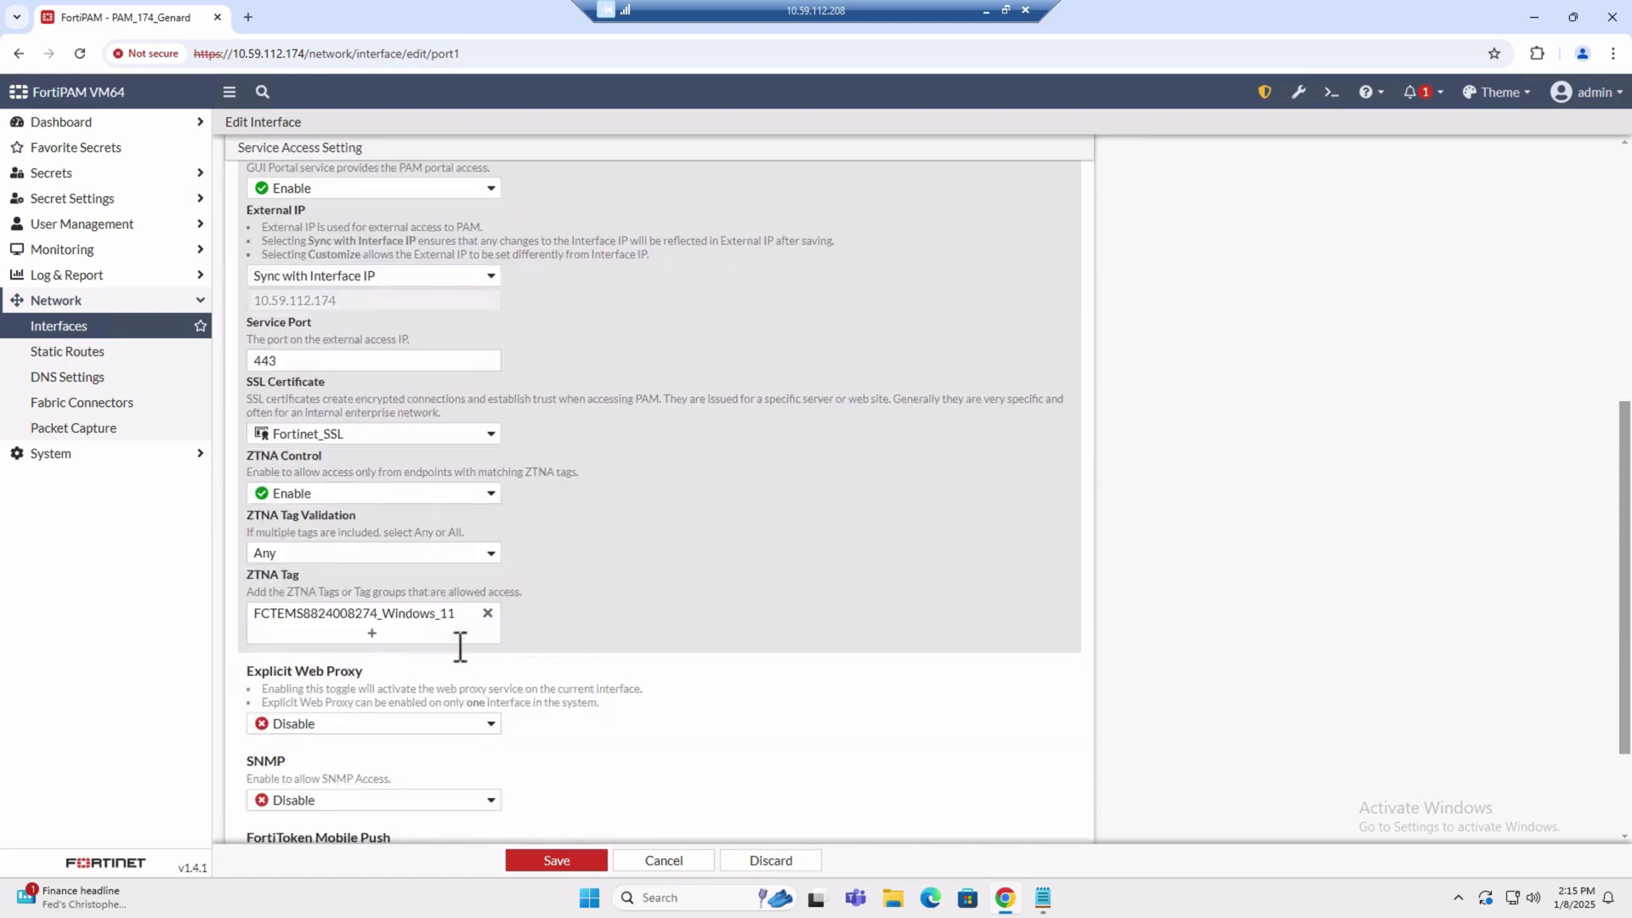
click(381, 642)
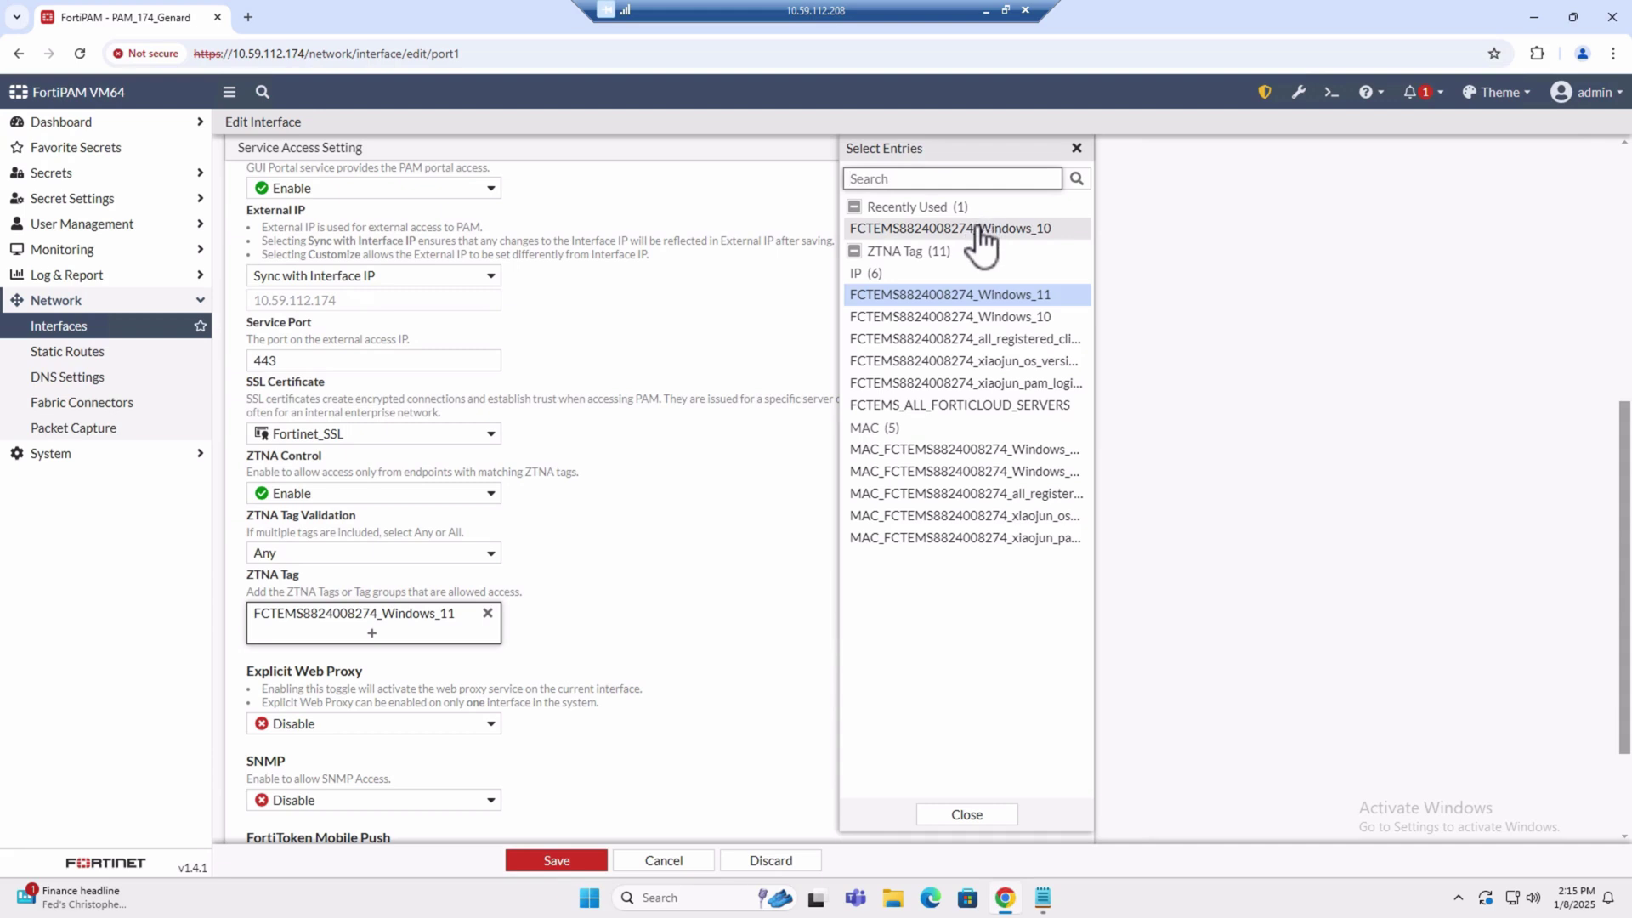
click(982, 228)
click(554, 862)
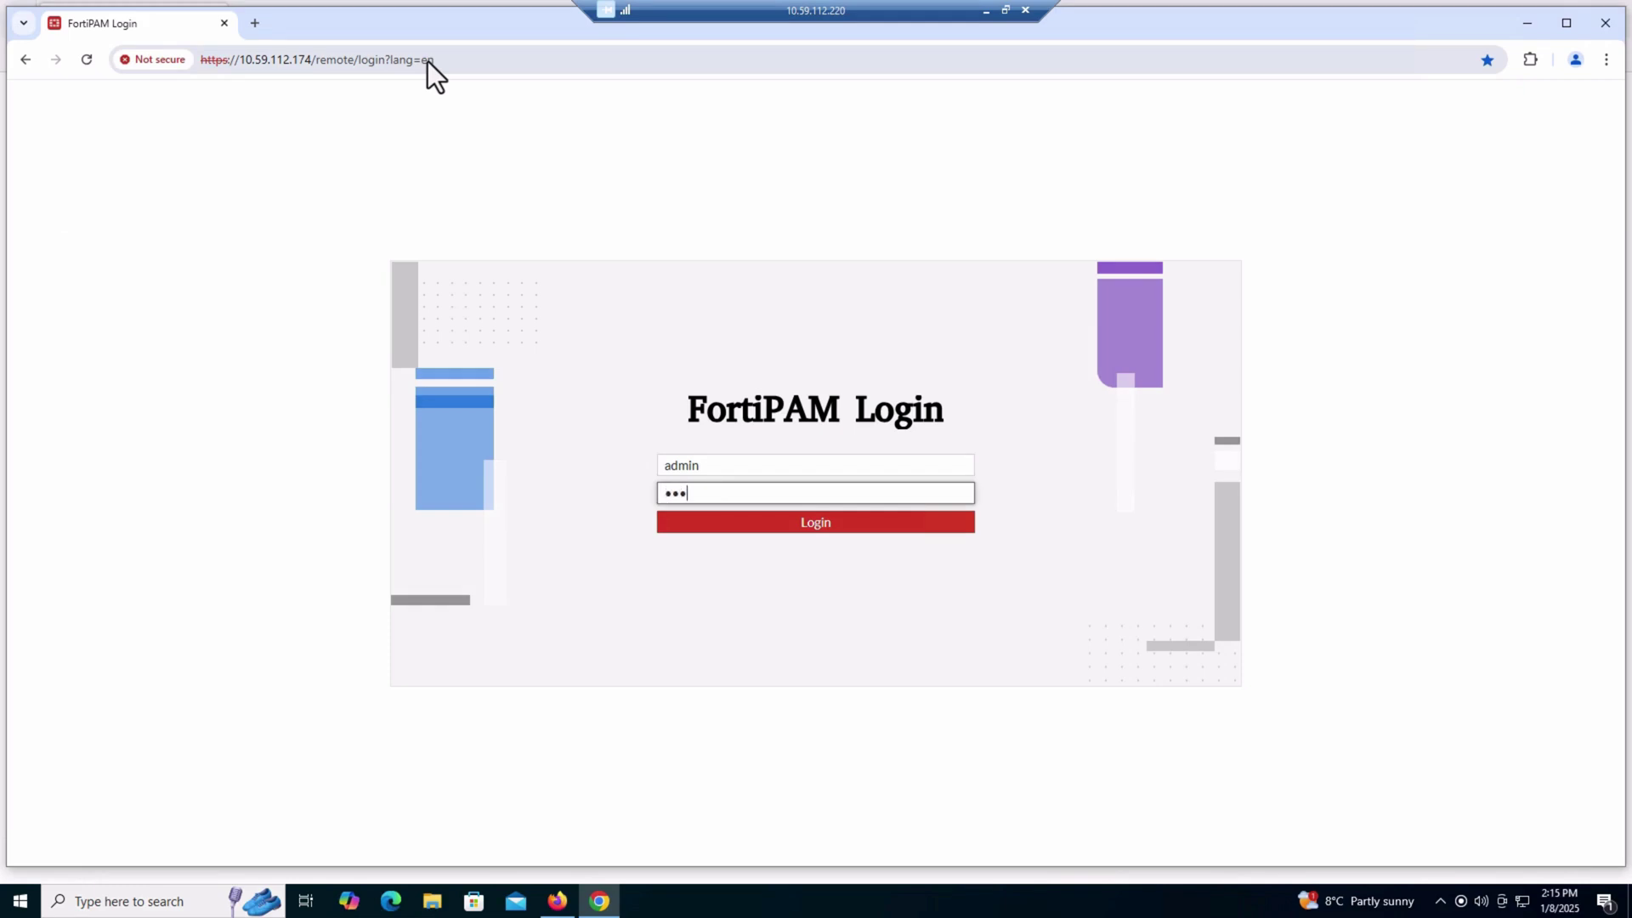
Sign in to FortiPAM and open the port1 interface for editing under Network > Interfaces
key(Return)
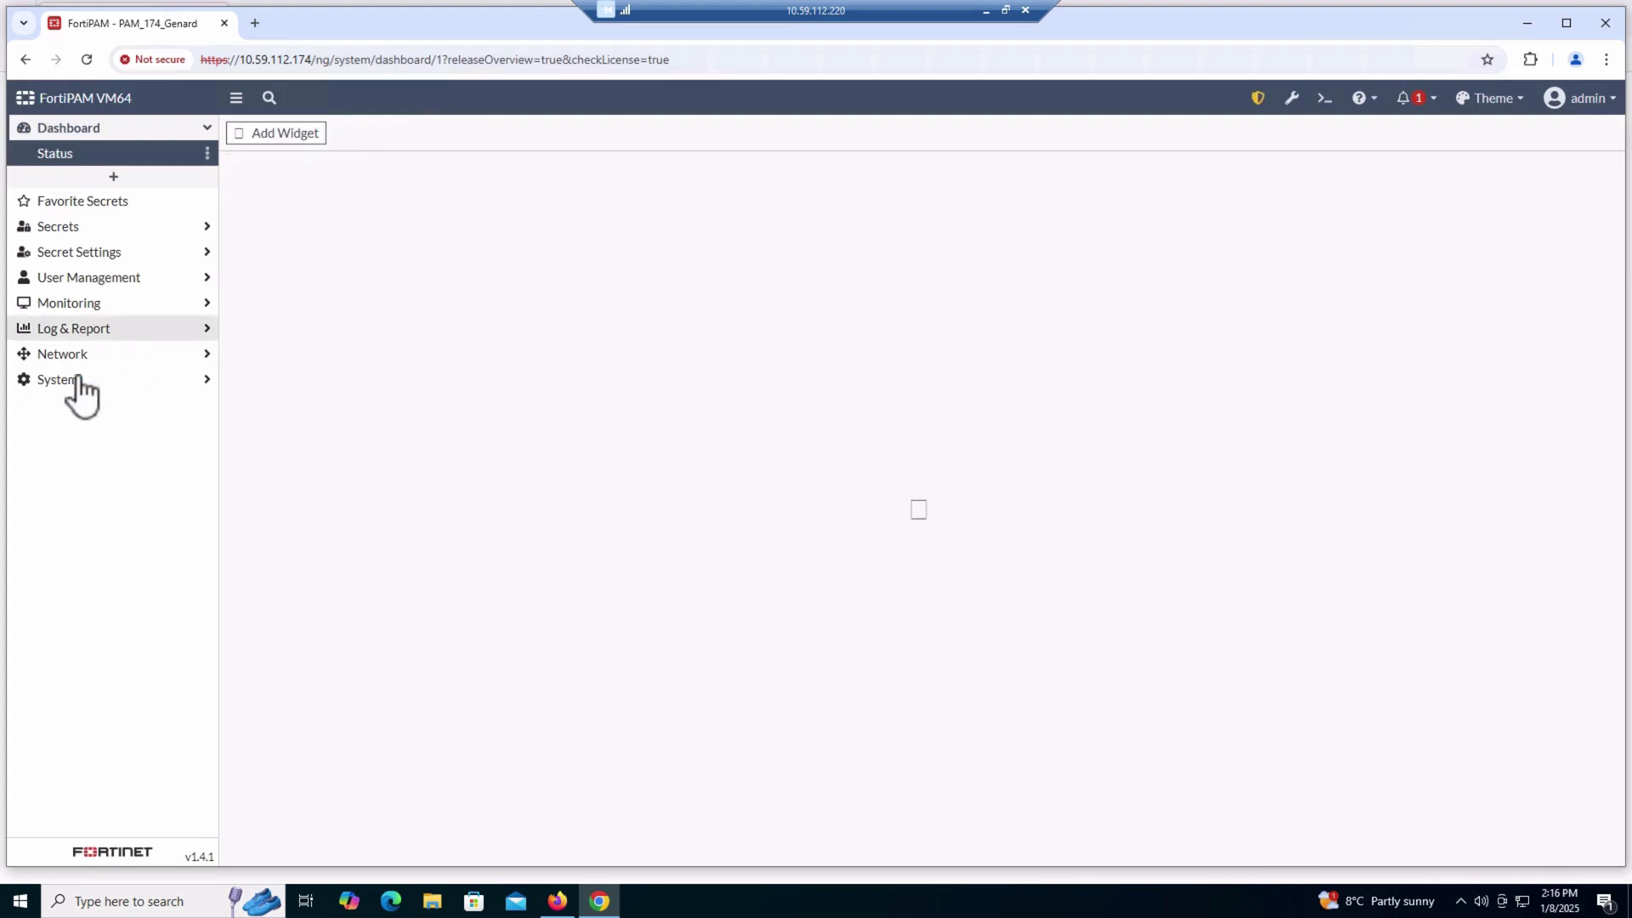
click(78, 355)
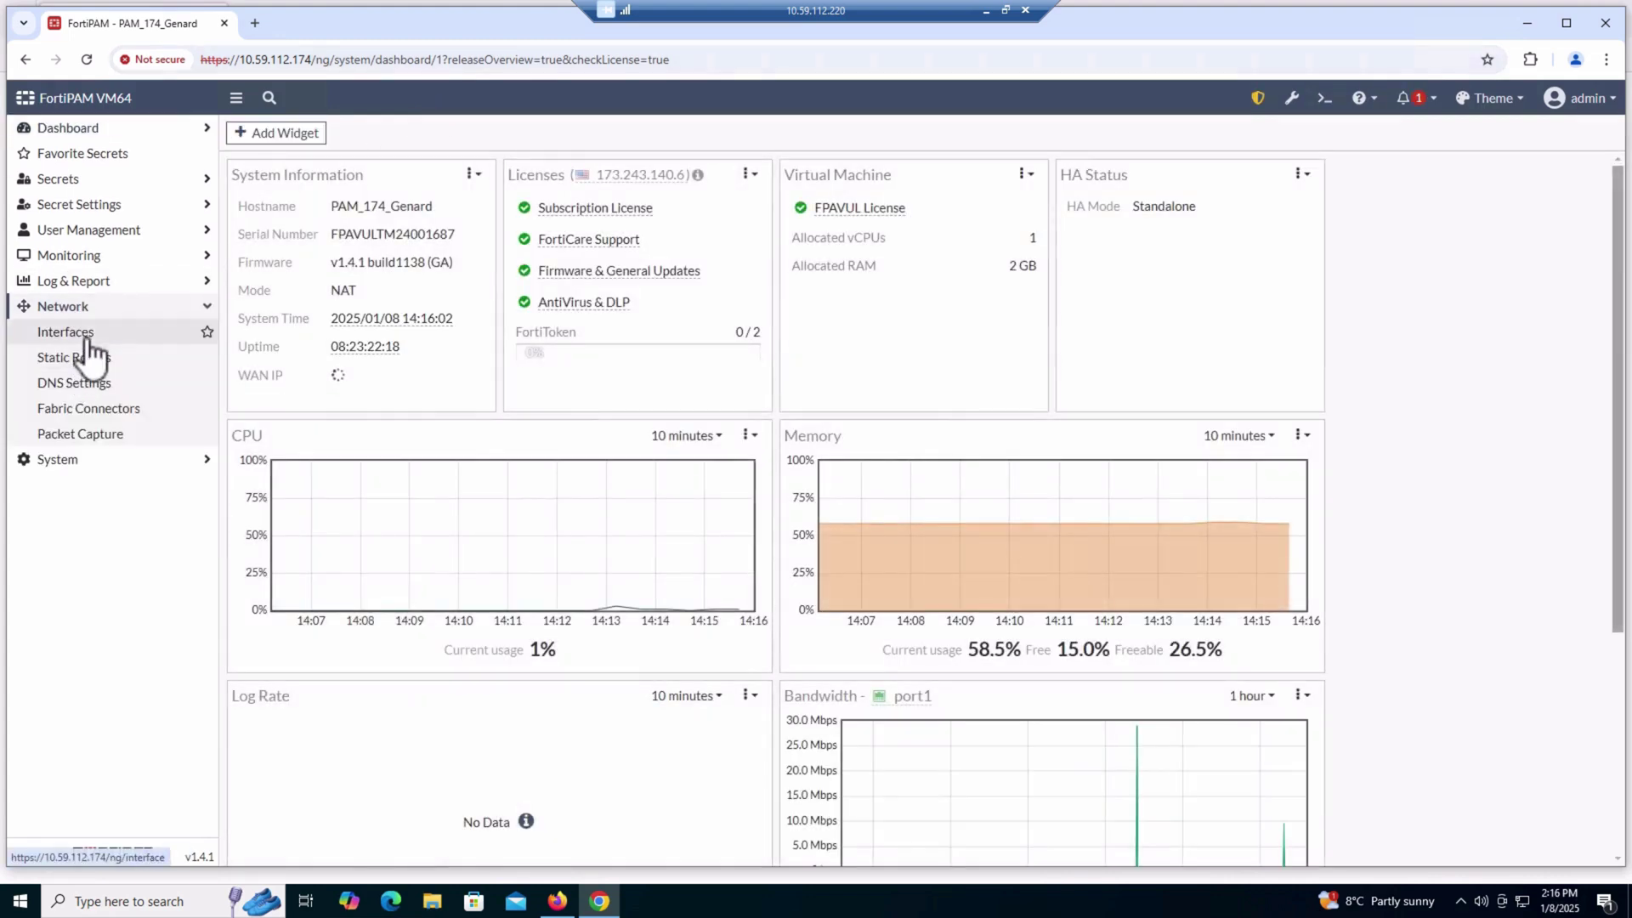
click(85, 333)
click(326, 322)
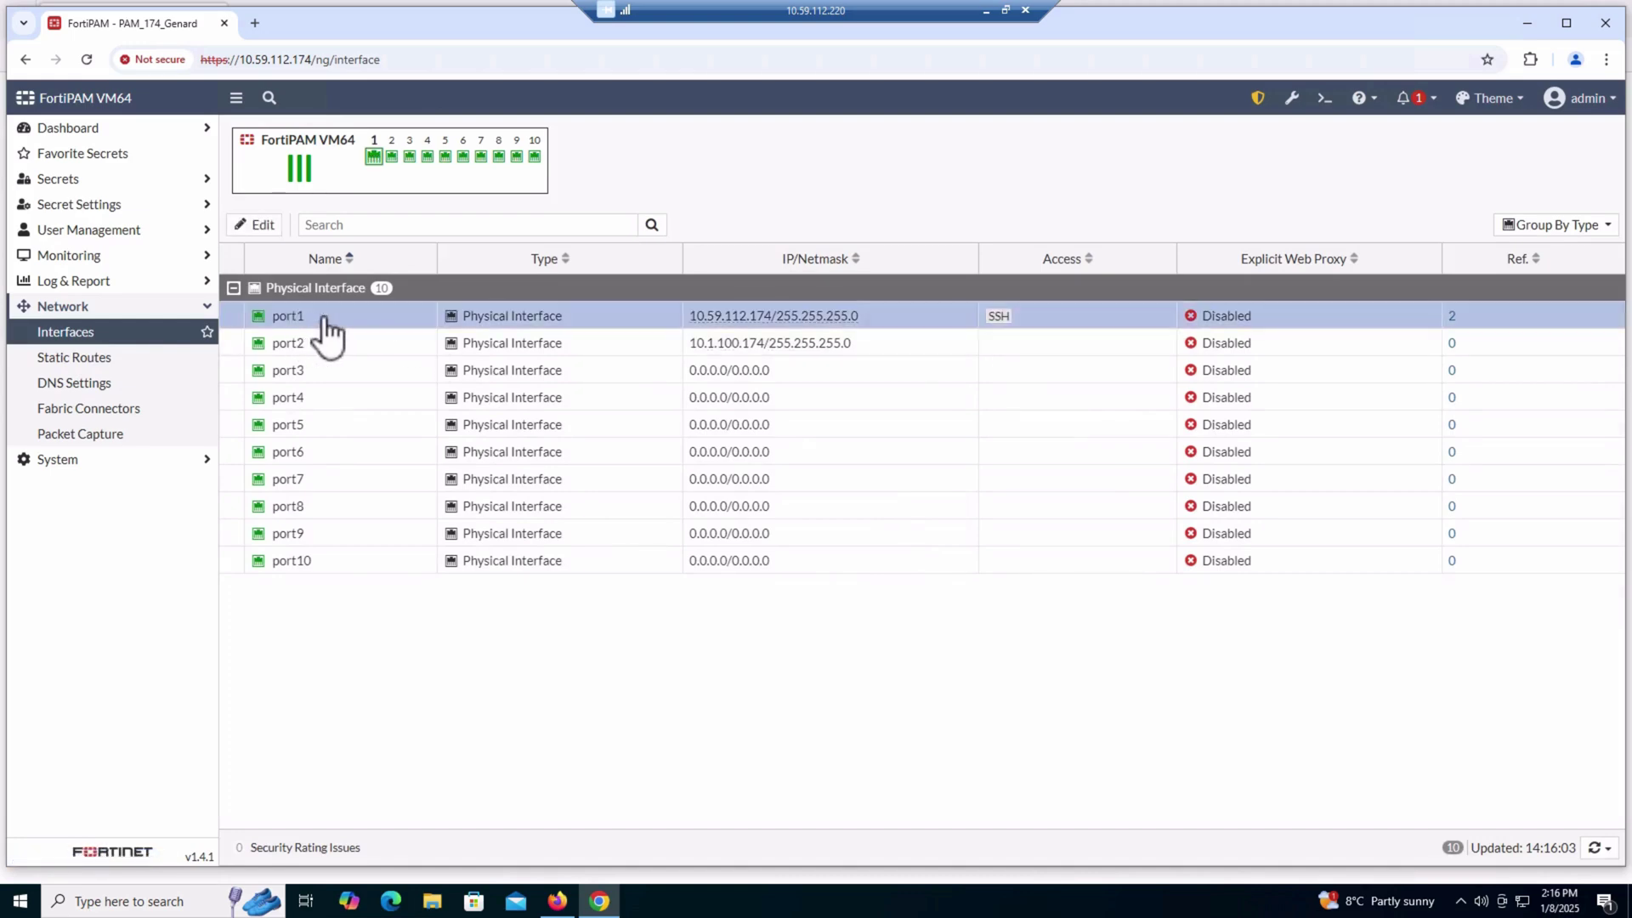
right_click(328, 323)
click(344, 351)
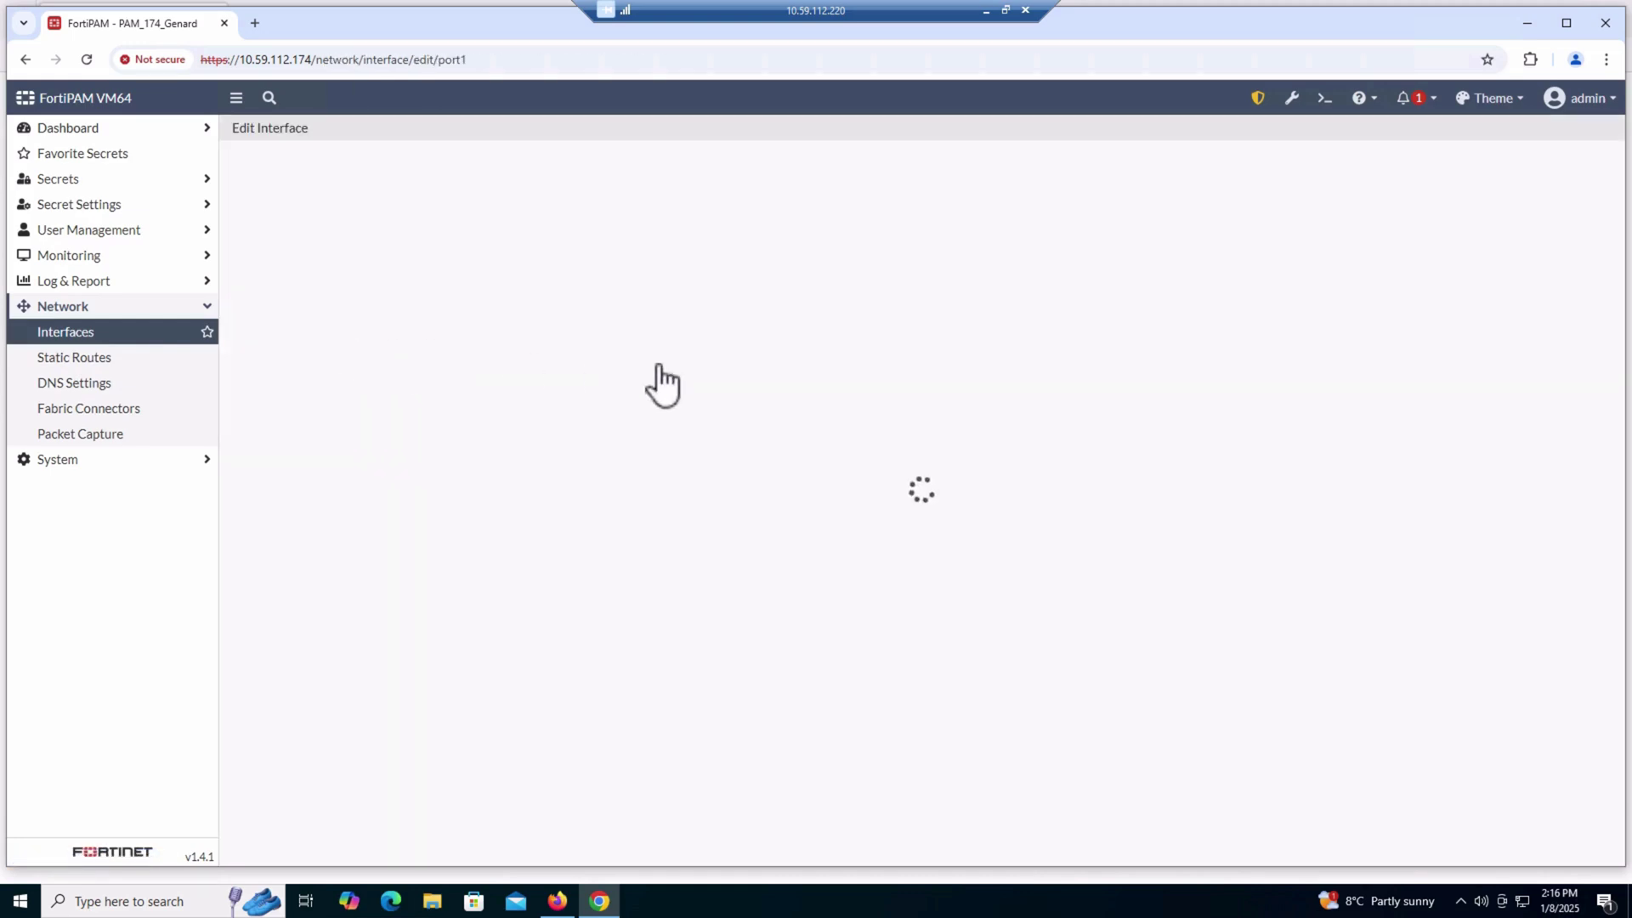
Remove the Windows_11 ZTNA tag from port1, leaving only Windows_10, and save
scroll(714, 595, down, 10)
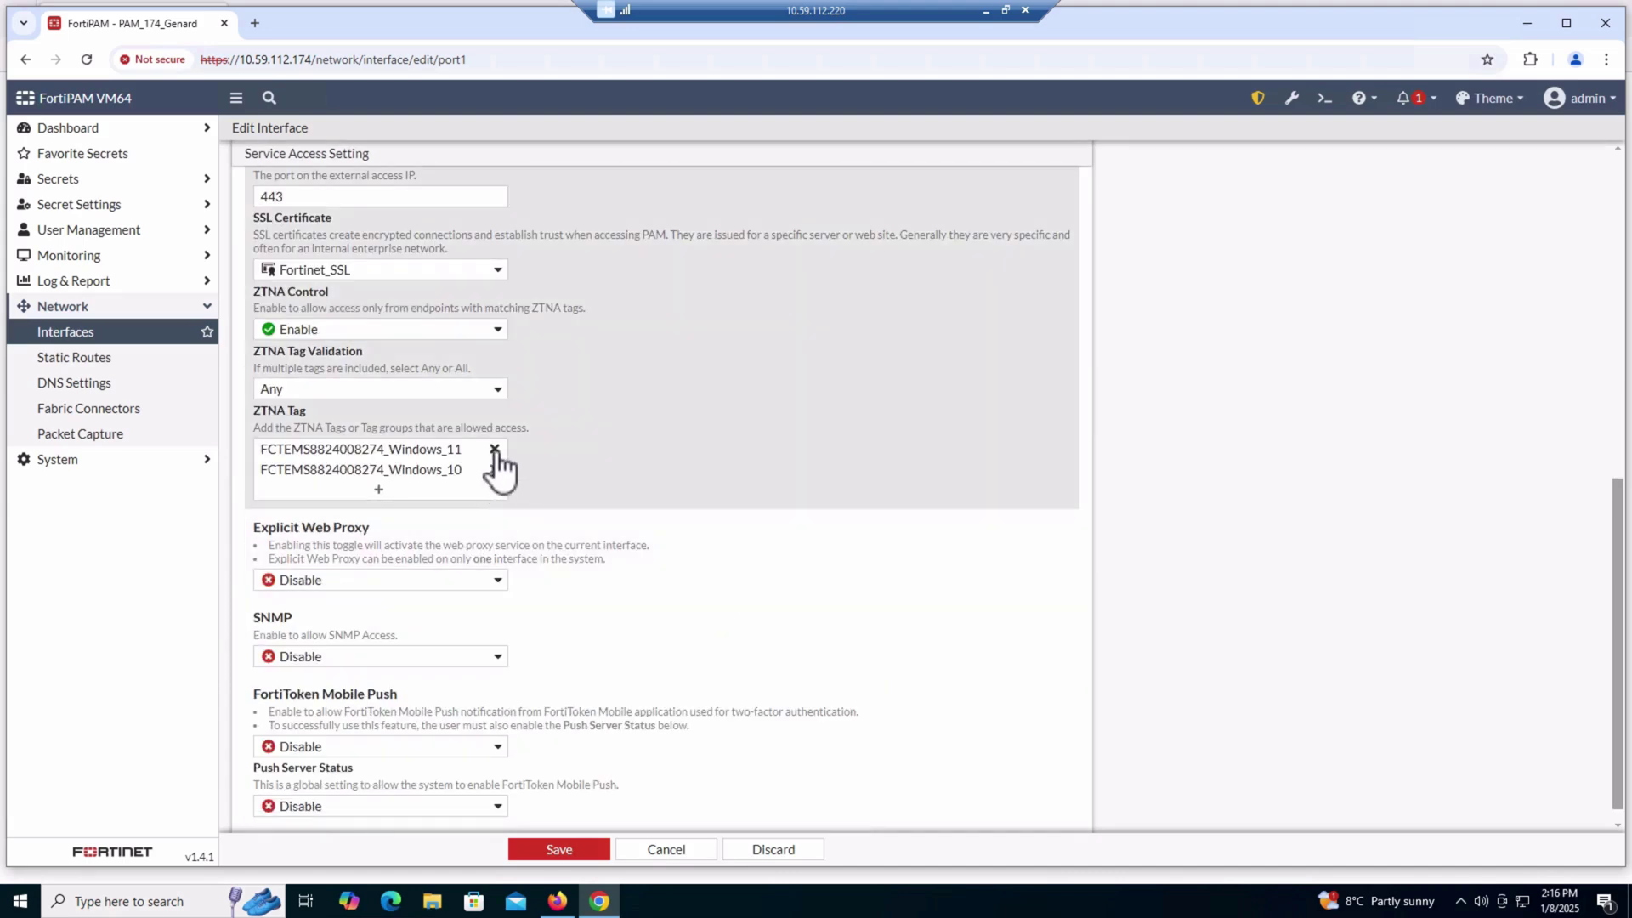
click(495, 449)
click(582, 849)
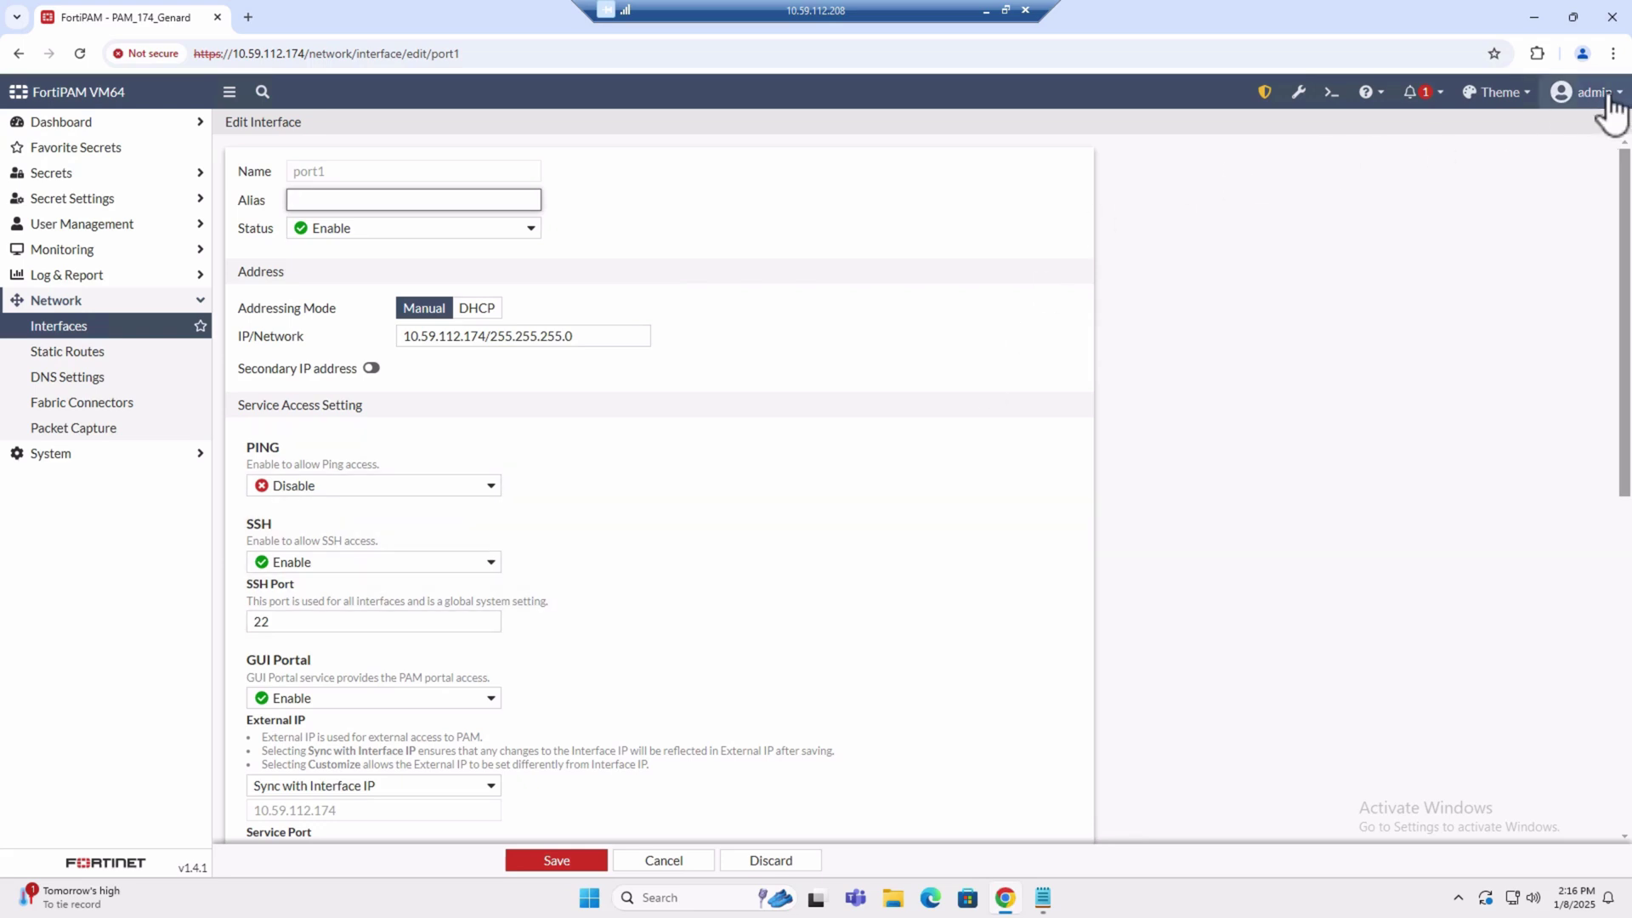
Load the bare address 10.59.112.174 on the Windows 11 machine, which returns ZTNA Access Denied
click(304, 52)
drag(305, 52, 498, 51)
key(BackSpace)
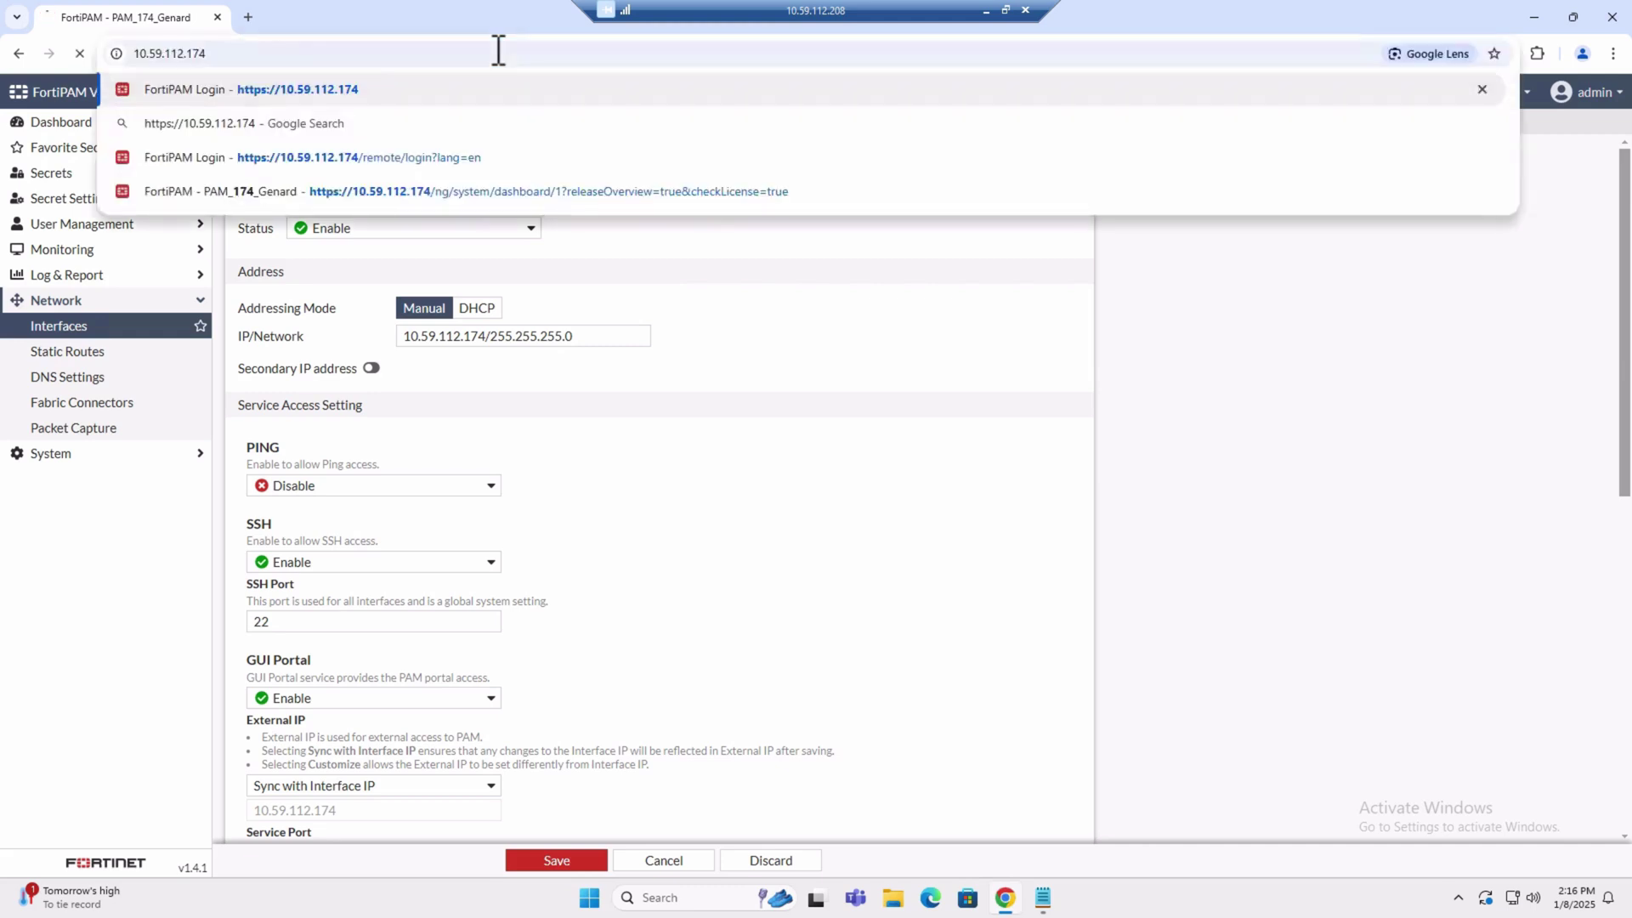
key(Return)
click(338, 56)
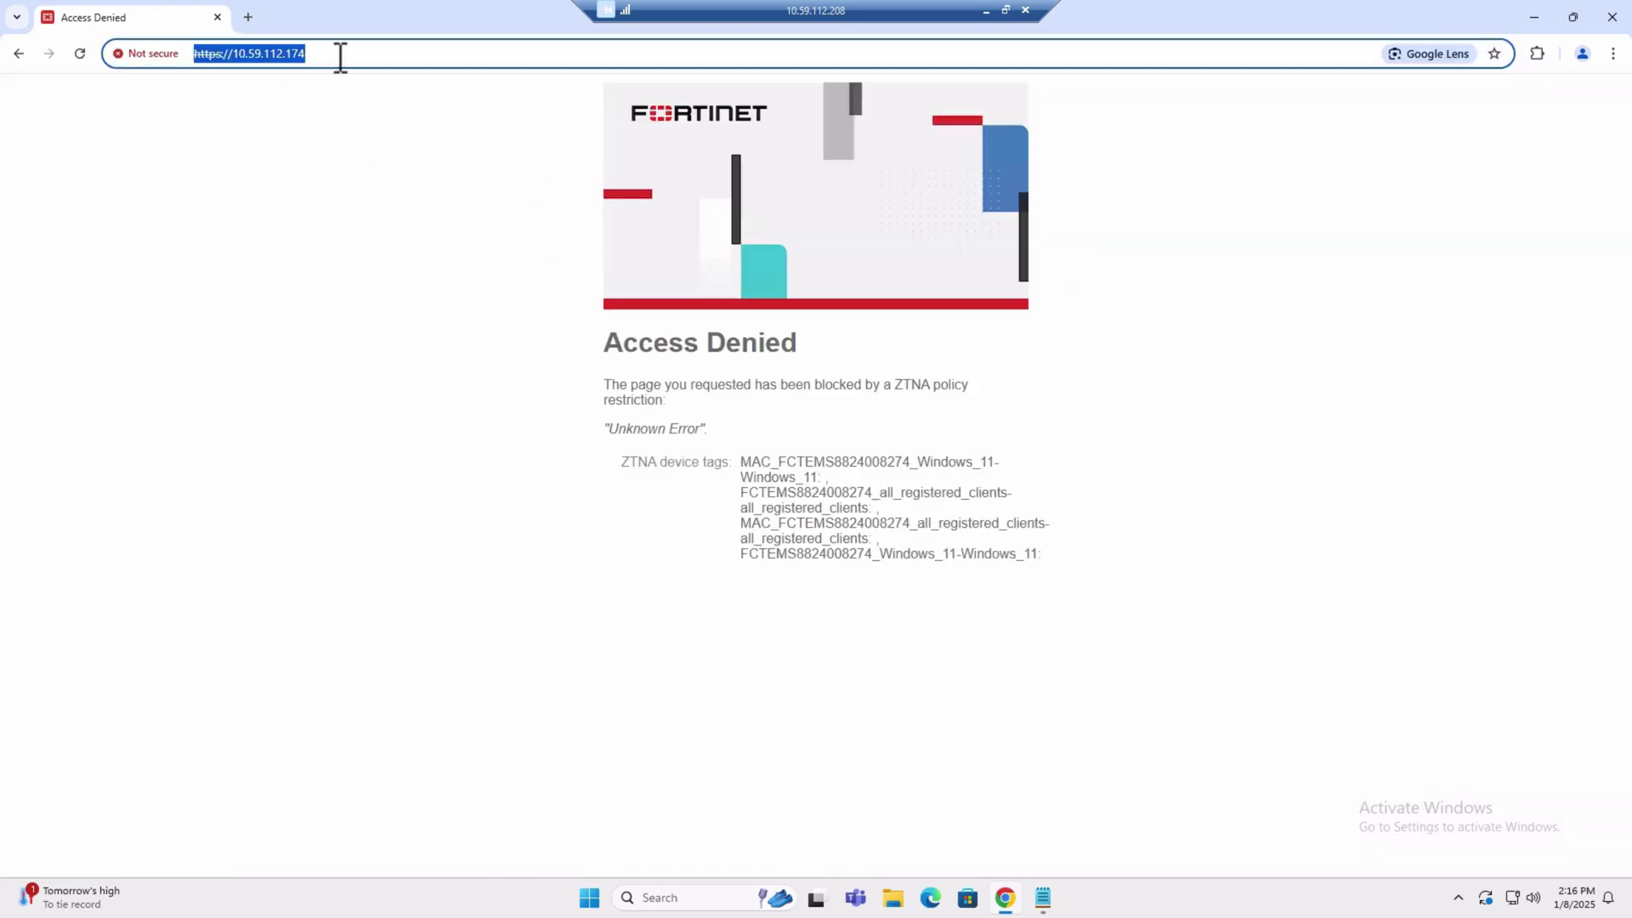
key(Escape)
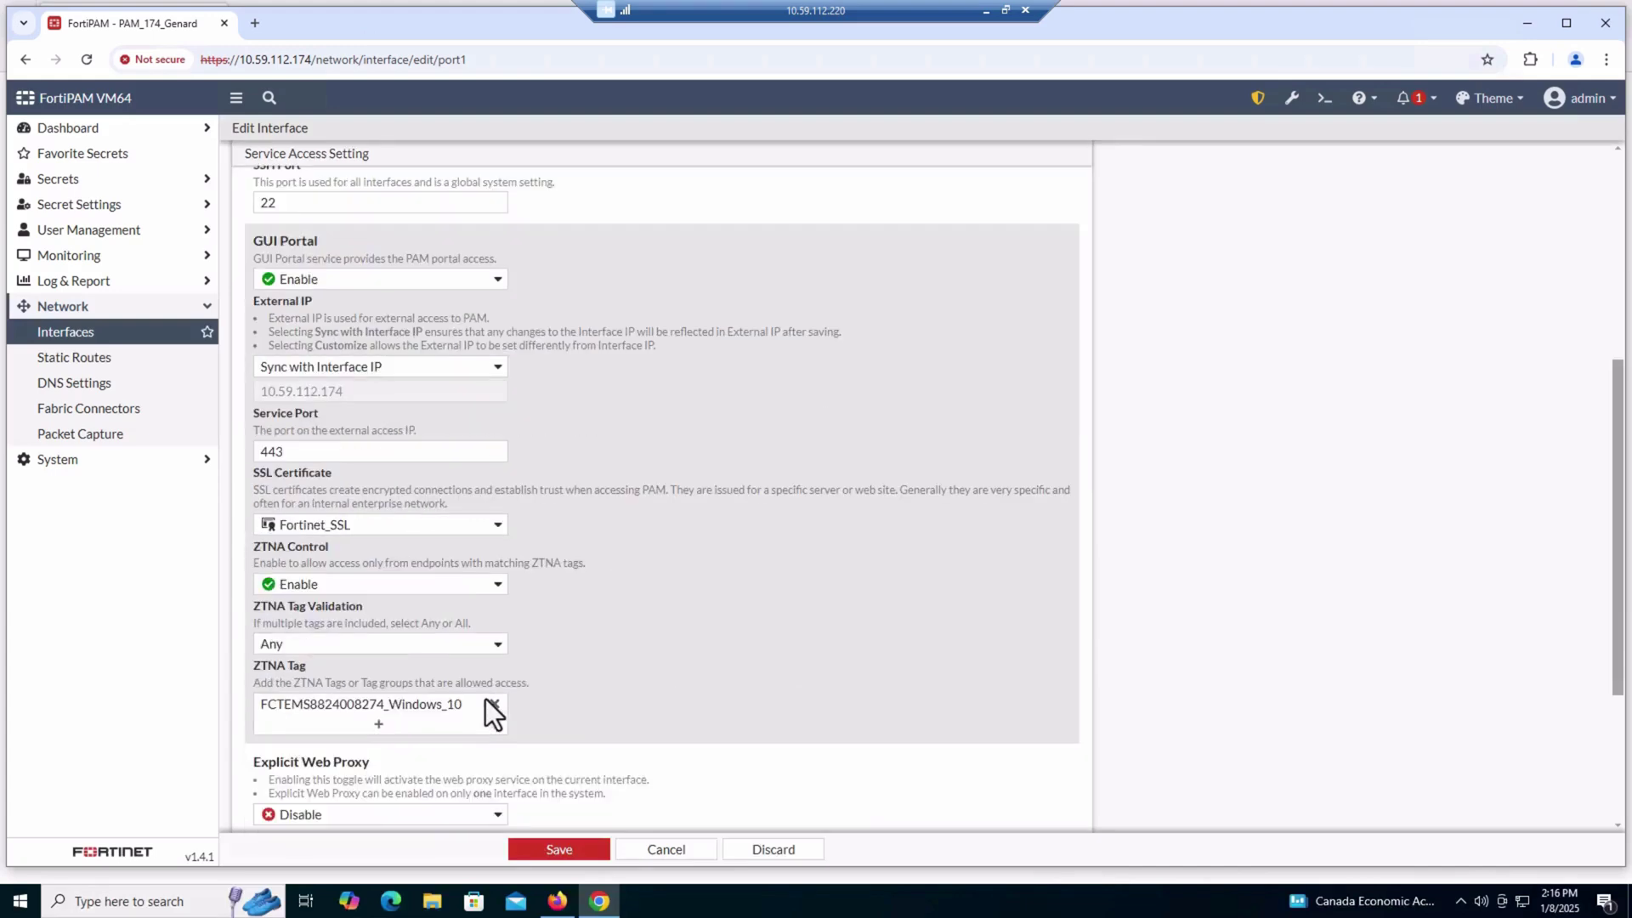
scroll(452, 705, down, 1)
click(433, 642)
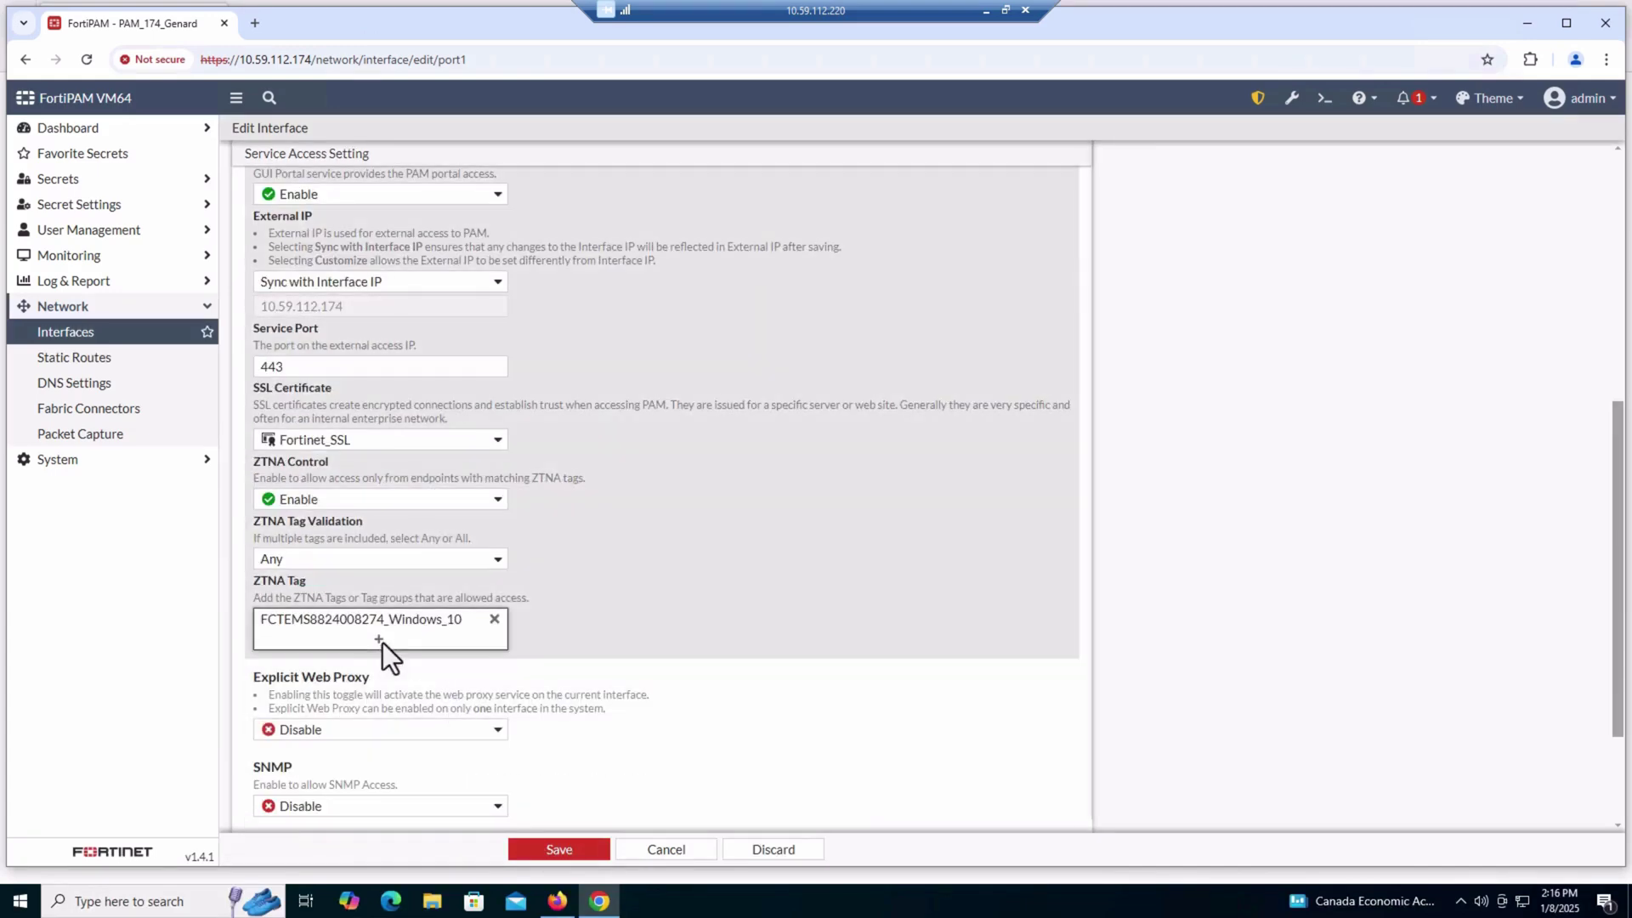
click(970, 237)
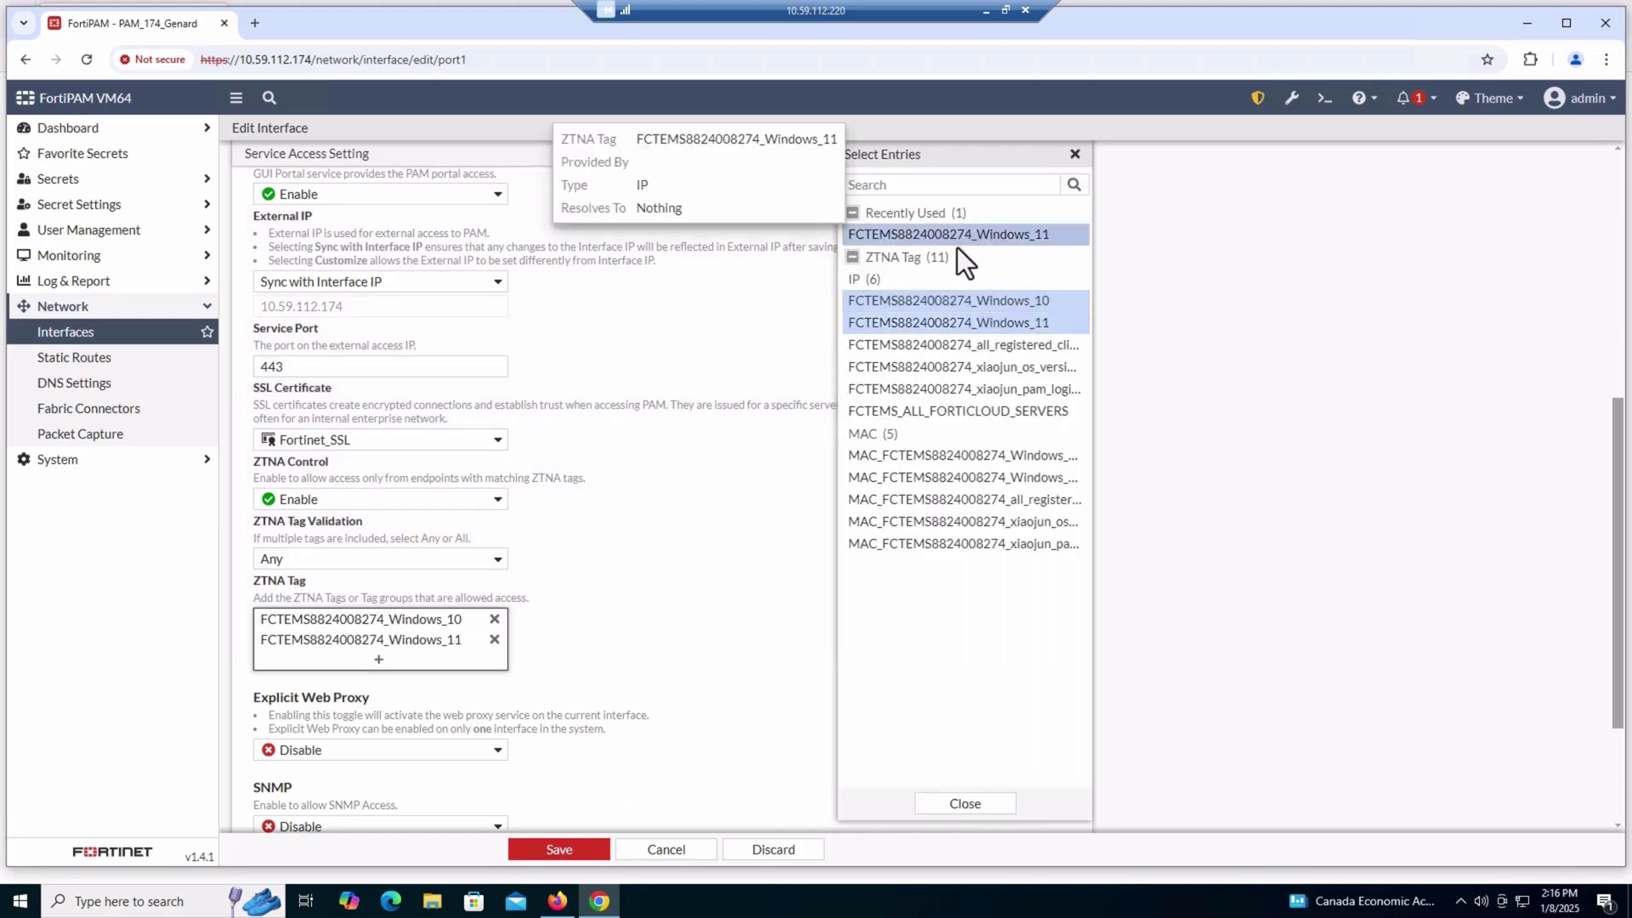
click(563, 849)
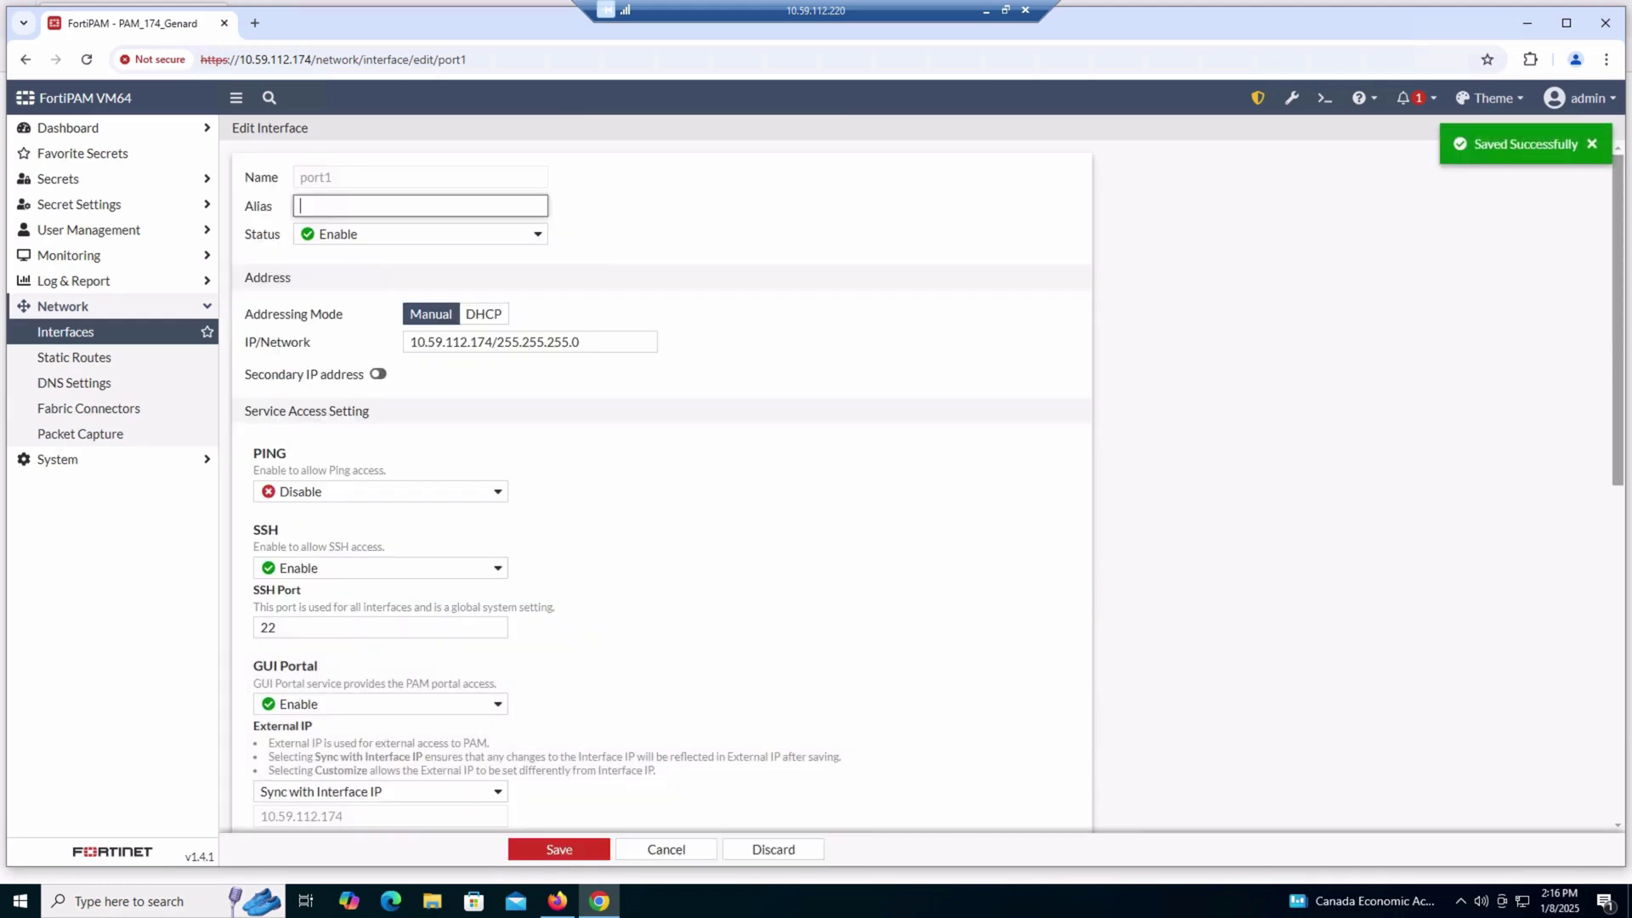
click(591, 841)
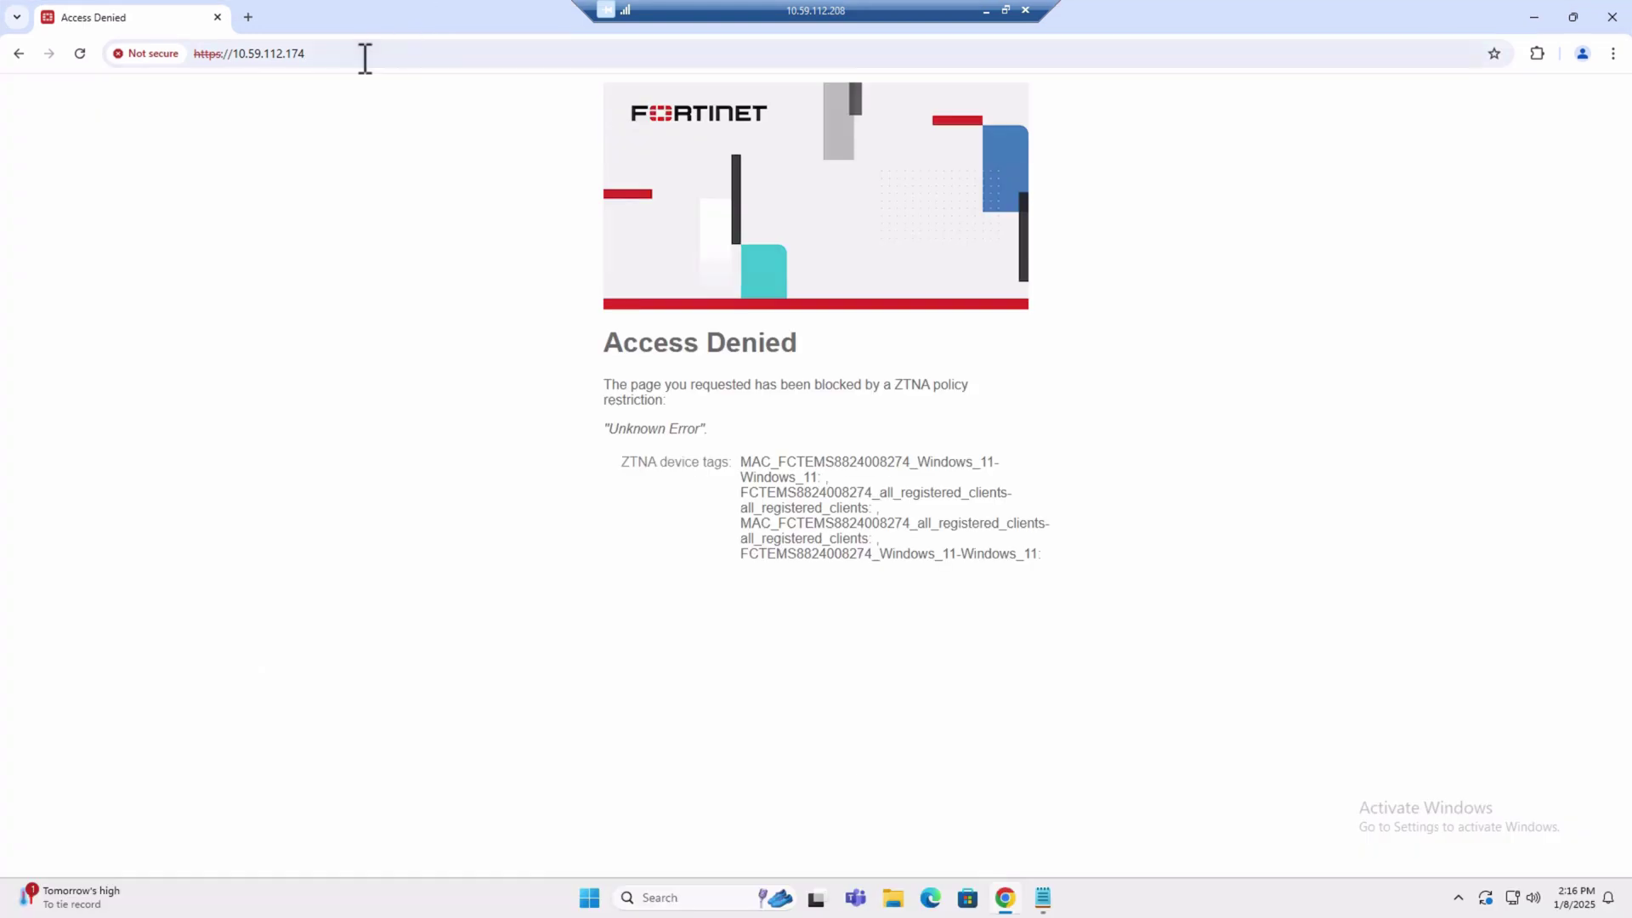
click(365, 56)
key(Return)
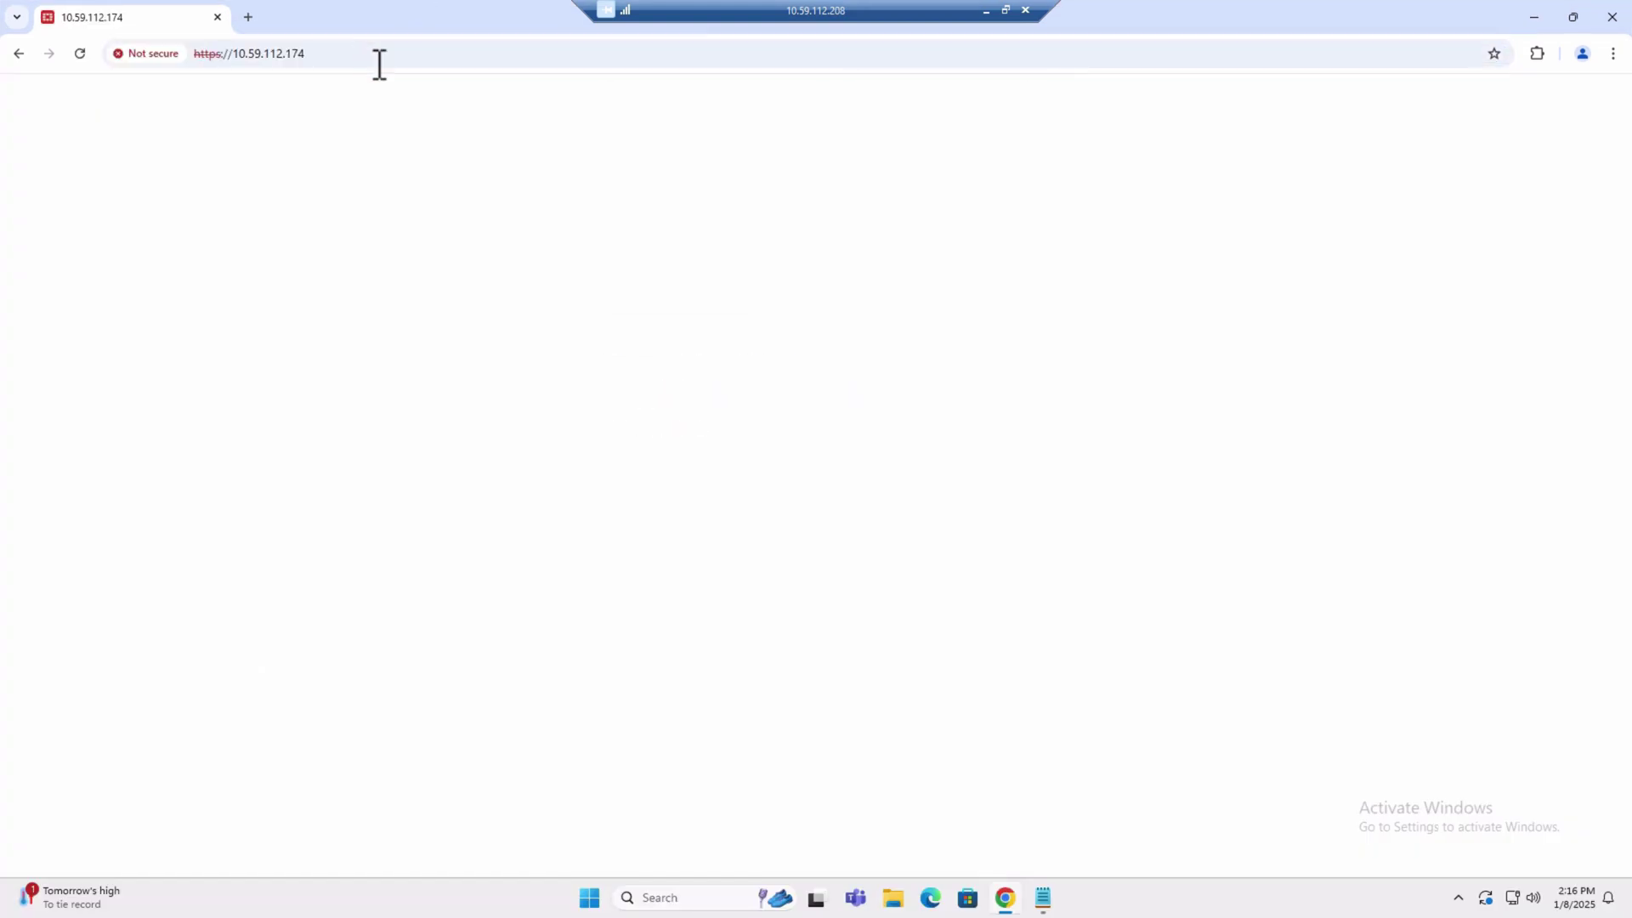